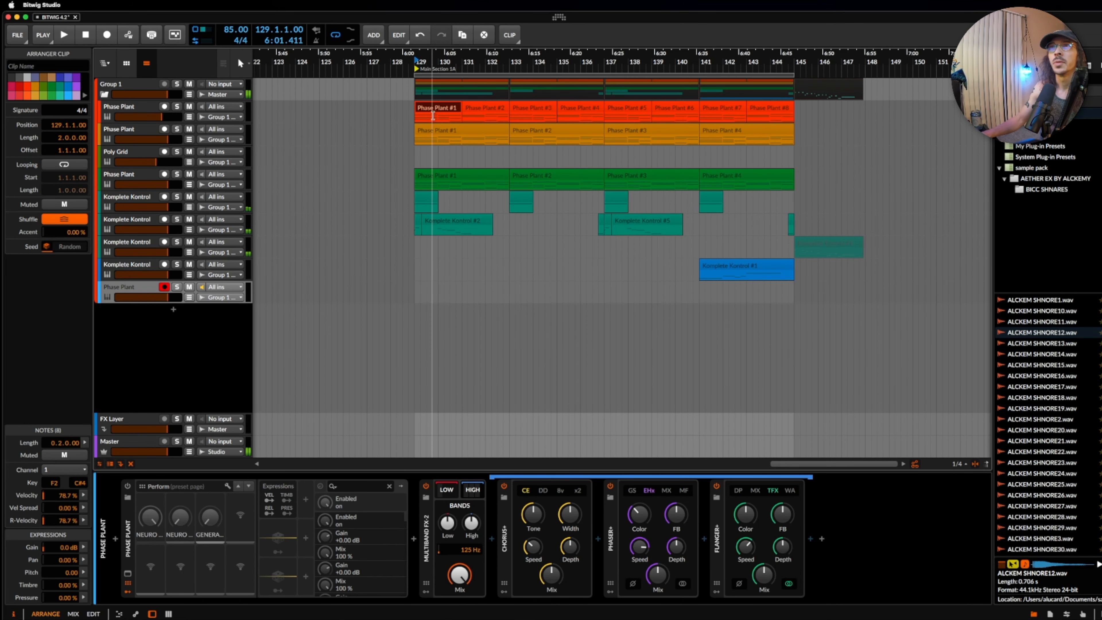
Play the main section and deactivate the tracks from the second Phase Plant track through the last Komplete Kontrol track
{"action": "key", "text": "space"}
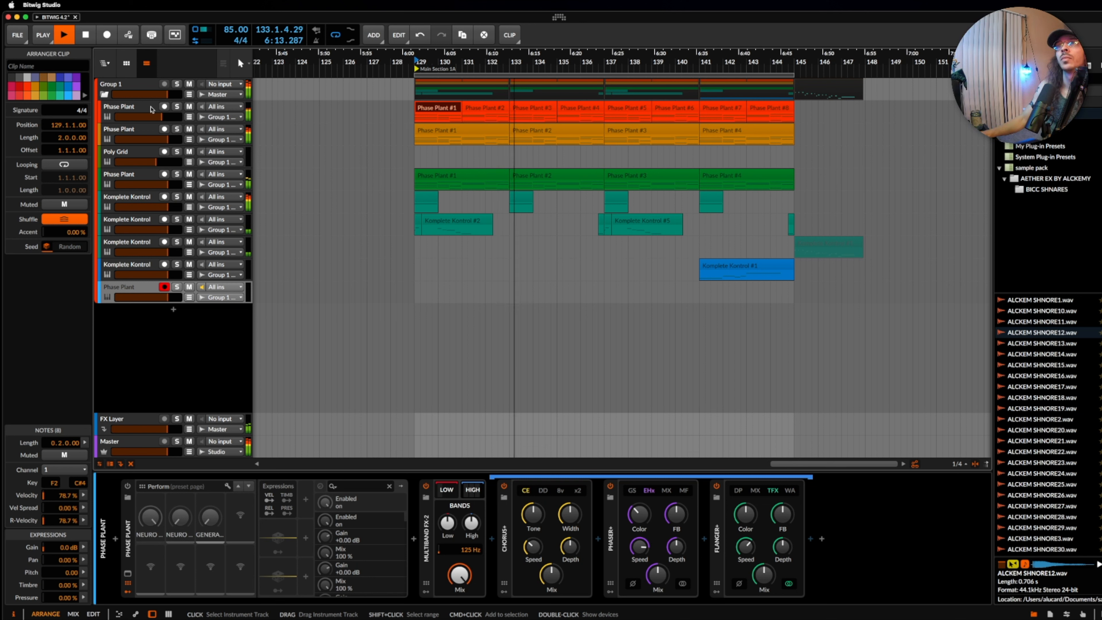
{"action": "left_click", "coordinate": [131, 103]}
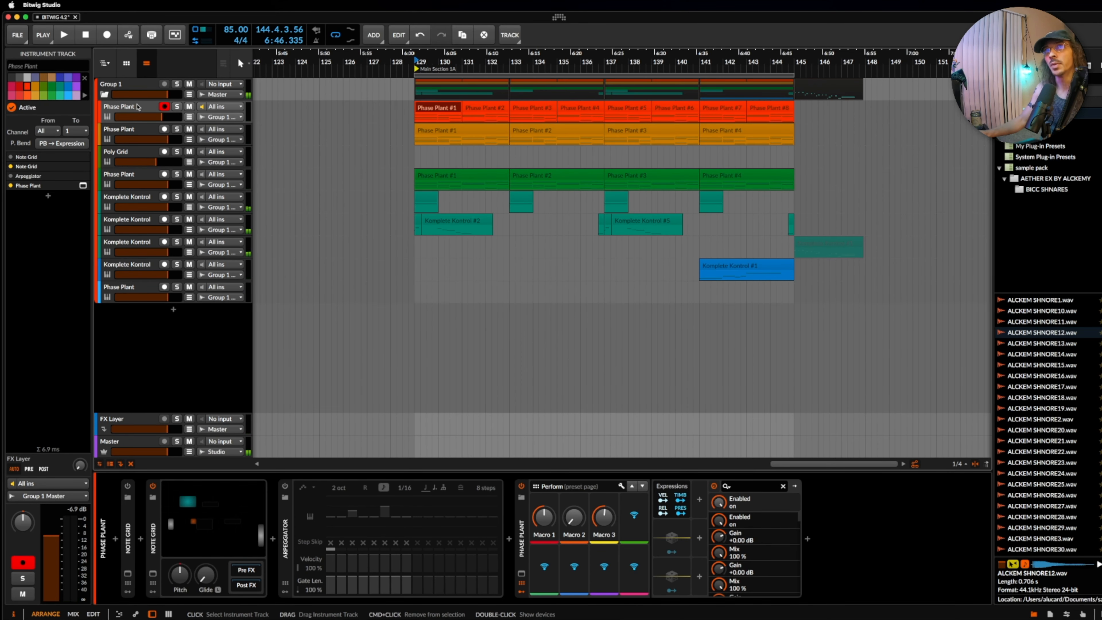
{"action": "left_click", "coordinate": [135, 131]}
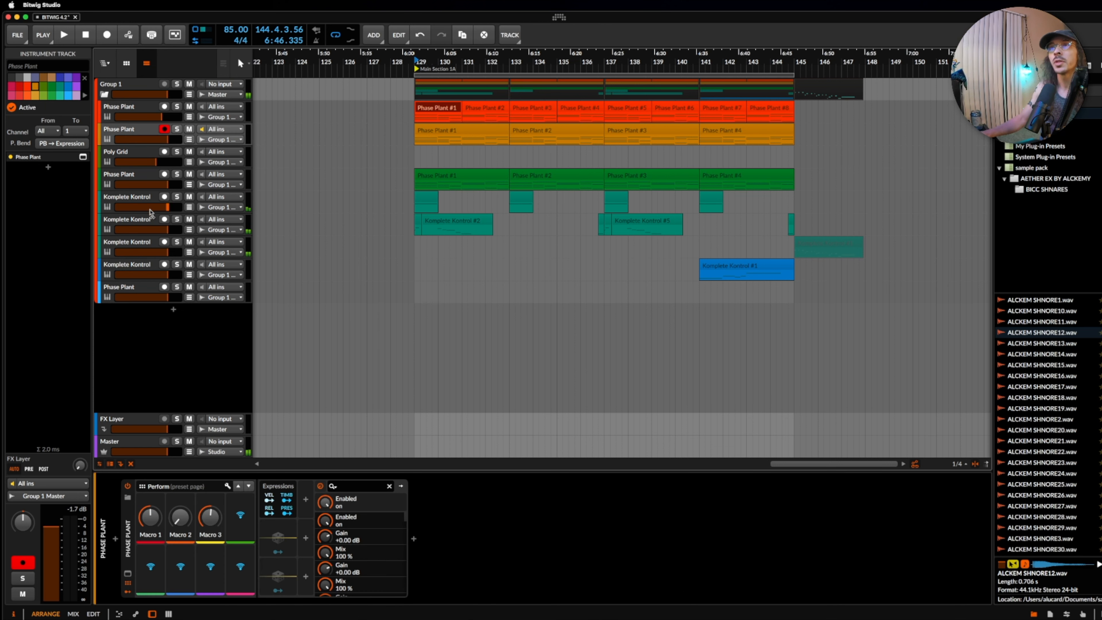
{"action": "left_click", "coordinate": [140, 266]}
{"action": "left_click", "coordinate": [140, 266], "text": "shift"}
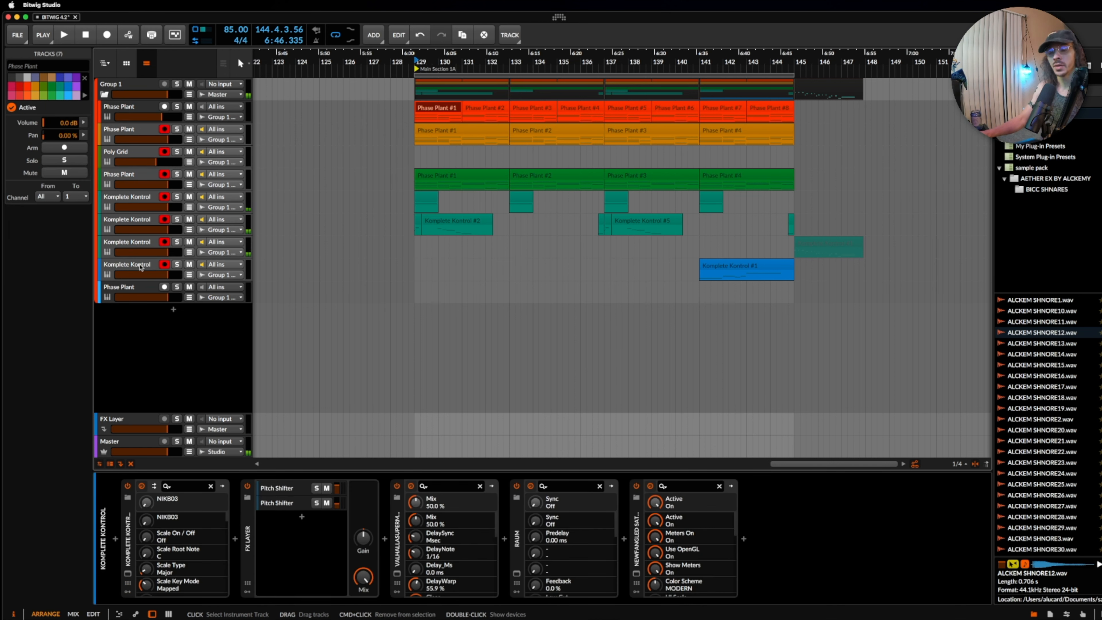
{"action": "key", "text": "alt+a"}
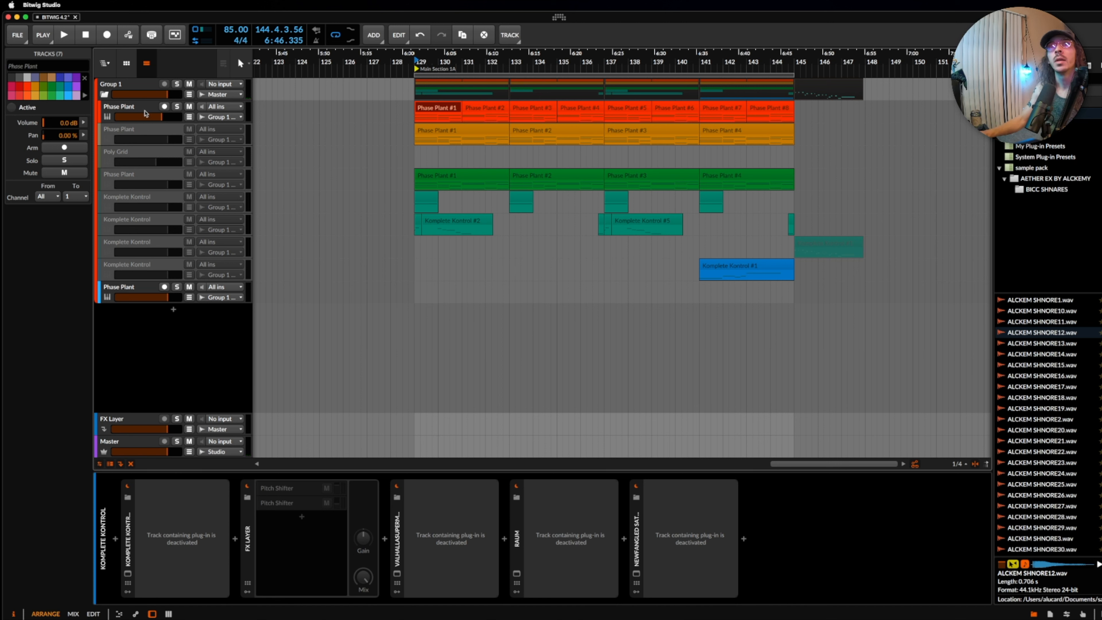
Examine the patch in the second Note Grid of the first Phase Plant track, including the unconnected Note In and Note Out modules
{"action": "left_click", "coordinate": [145, 110]}
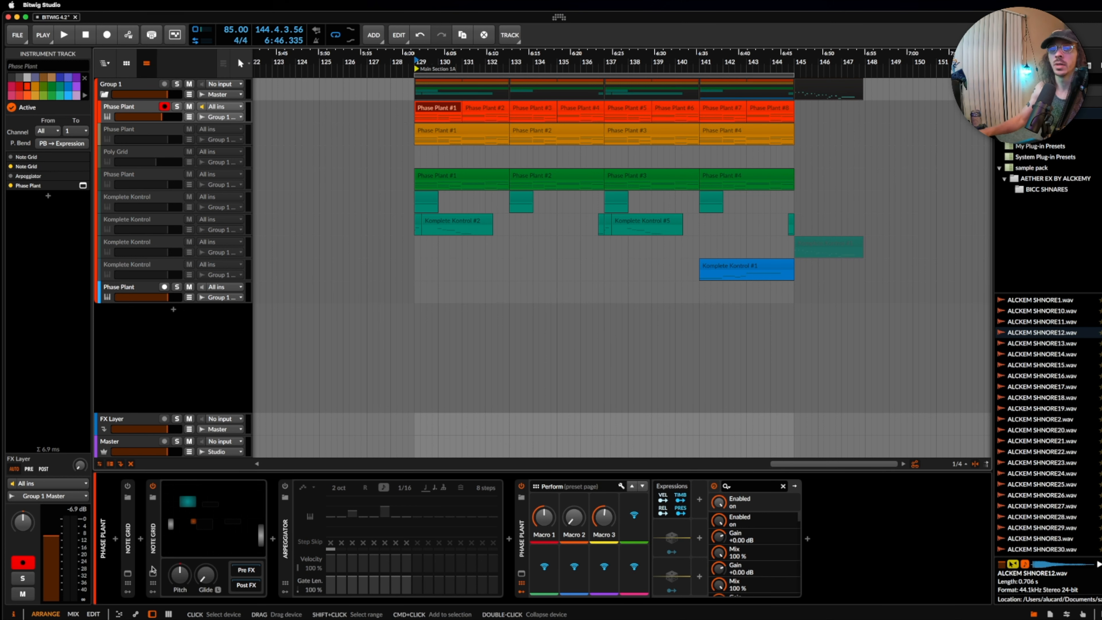
{"action": "left_click", "coordinate": [152, 572]}
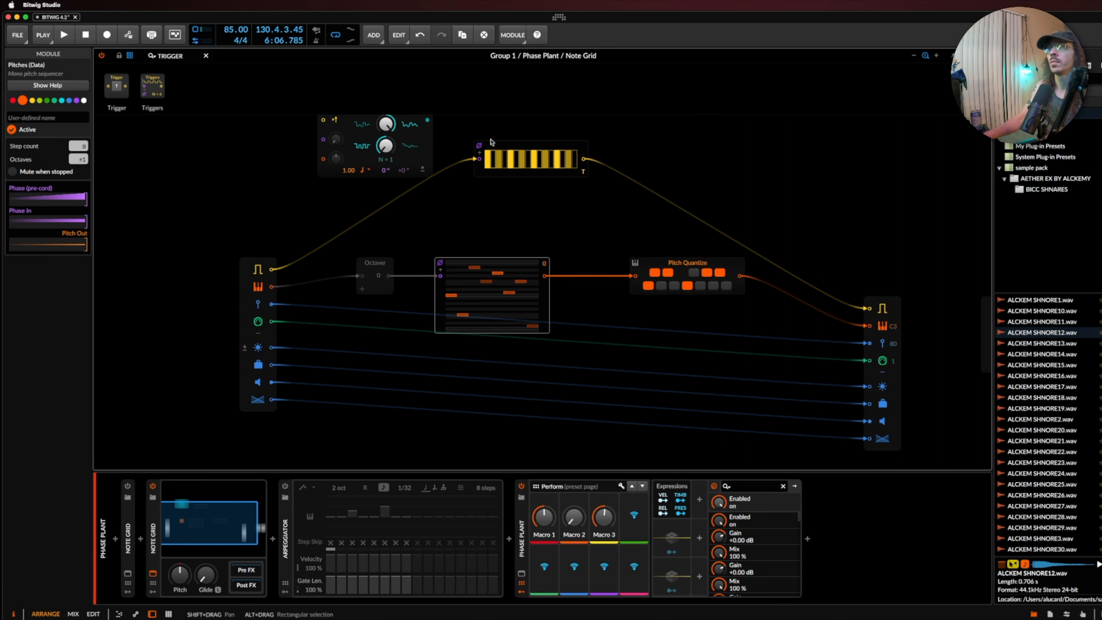
{"action": "scroll", "coordinate": [405, 213], "scroll_direction": "right", "scroll_amount": 5}
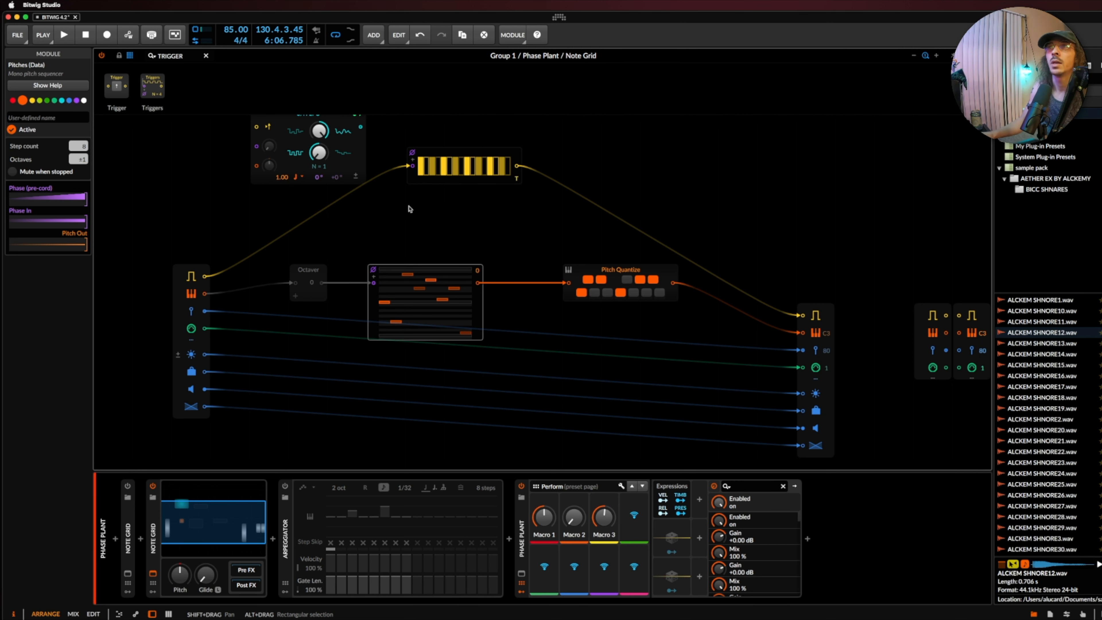
{"action": "scroll", "coordinate": [408, 209], "scroll_direction": "right", "scroll_amount": 5}
{"action": "scroll", "coordinate": [408, 209], "scroll_direction": "down", "scroll_amount": 2}
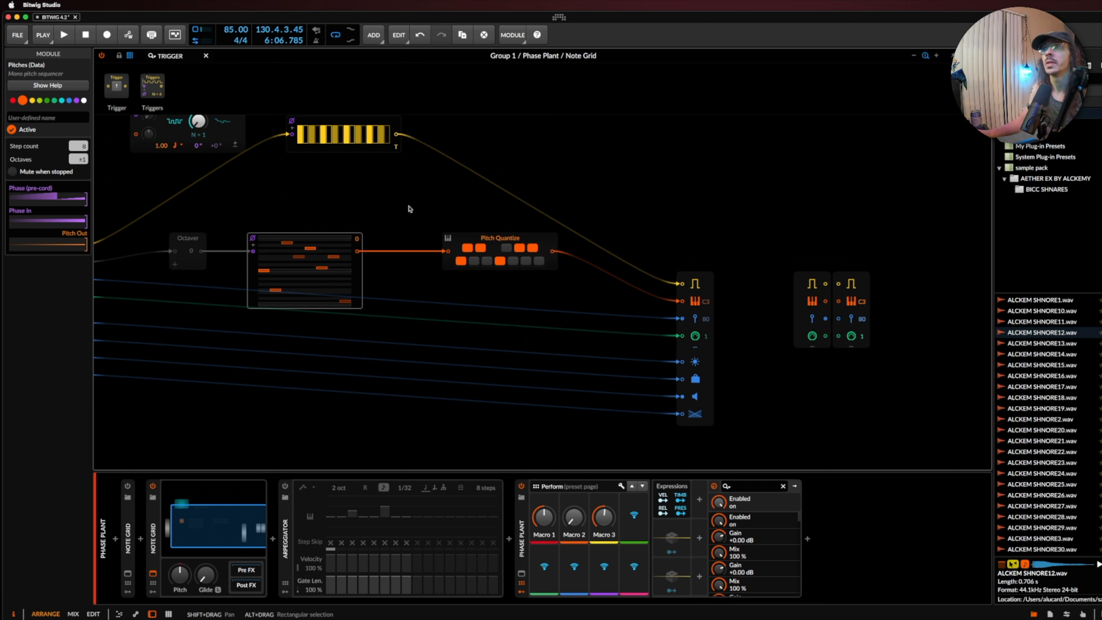
{"action": "left_click", "coordinate": [801, 285]}
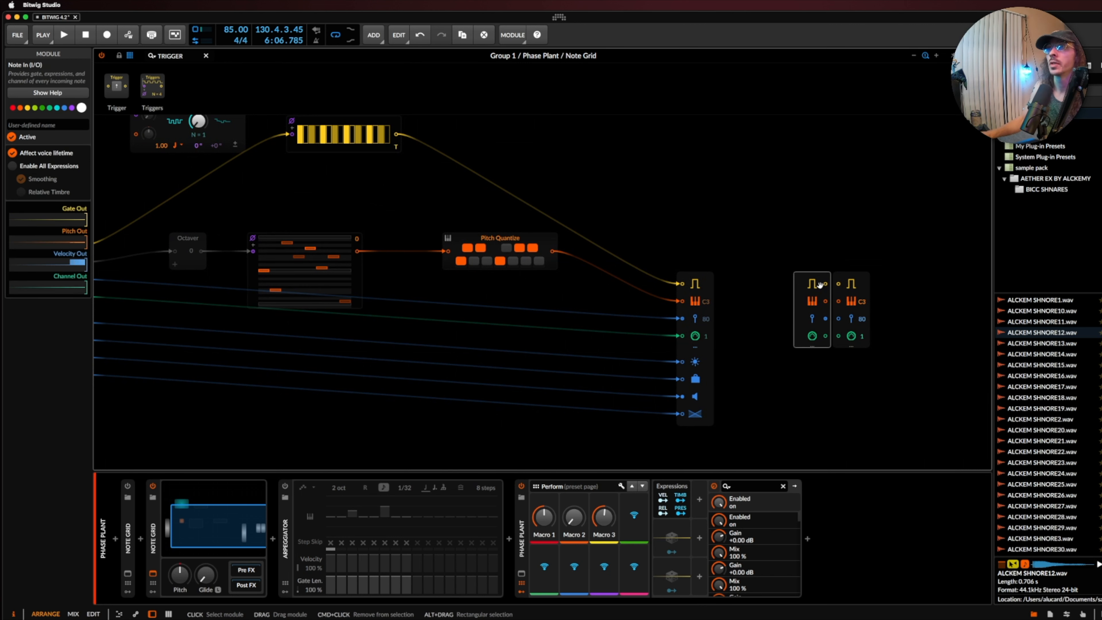
{"action": "left_click", "coordinate": [853, 286], "text": "shift"}
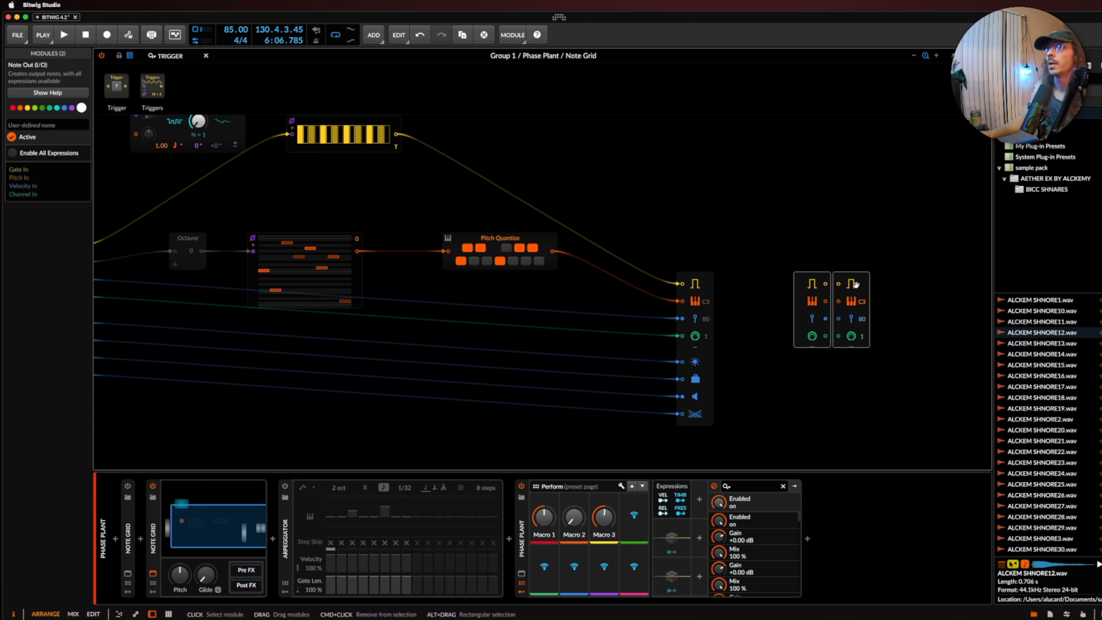
{"action": "left_click", "coordinate": [794, 308]}
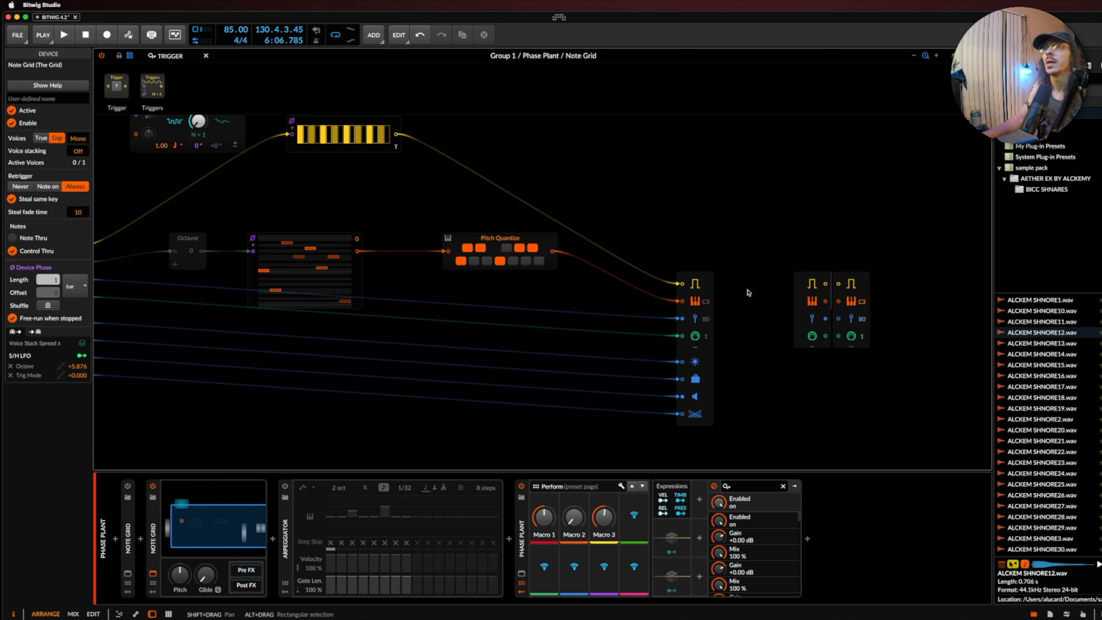
{"action": "scroll", "coordinate": [740, 290], "scroll_direction": "left", "scroll_amount": 5}
{"action": "scroll", "coordinate": [740, 291], "scroll_direction": "up", "scroll_amount": 2}
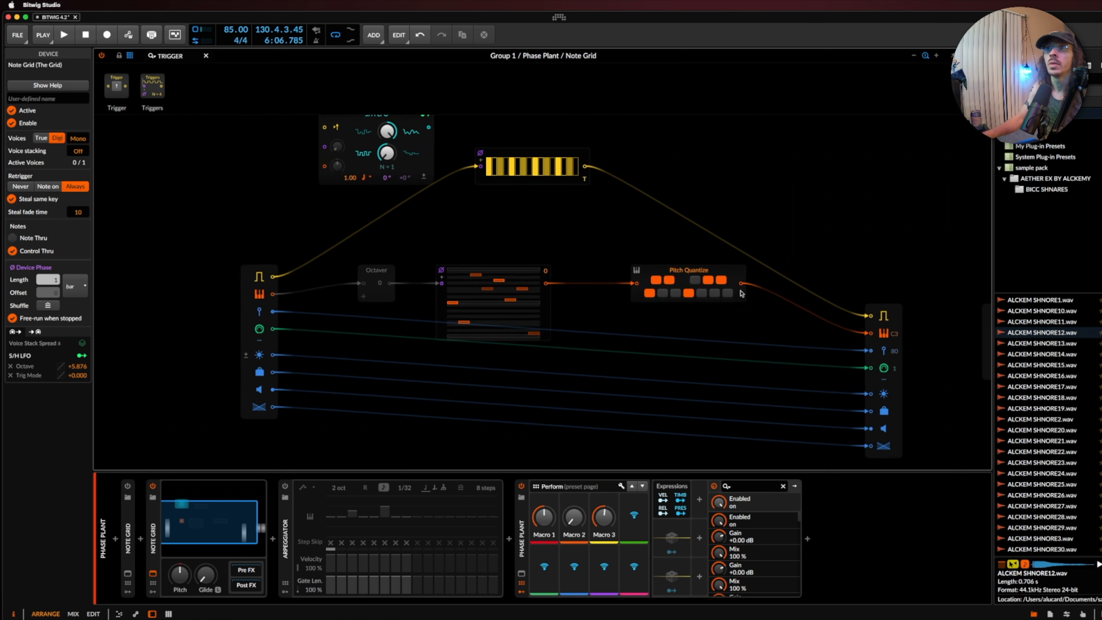
{"action": "scroll", "coordinate": [740, 293], "scroll_direction": "down", "scroll_amount": 1}
{"action": "scroll", "coordinate": [740, 293], "scroll_direction": "right", "scroll_amount": 3}
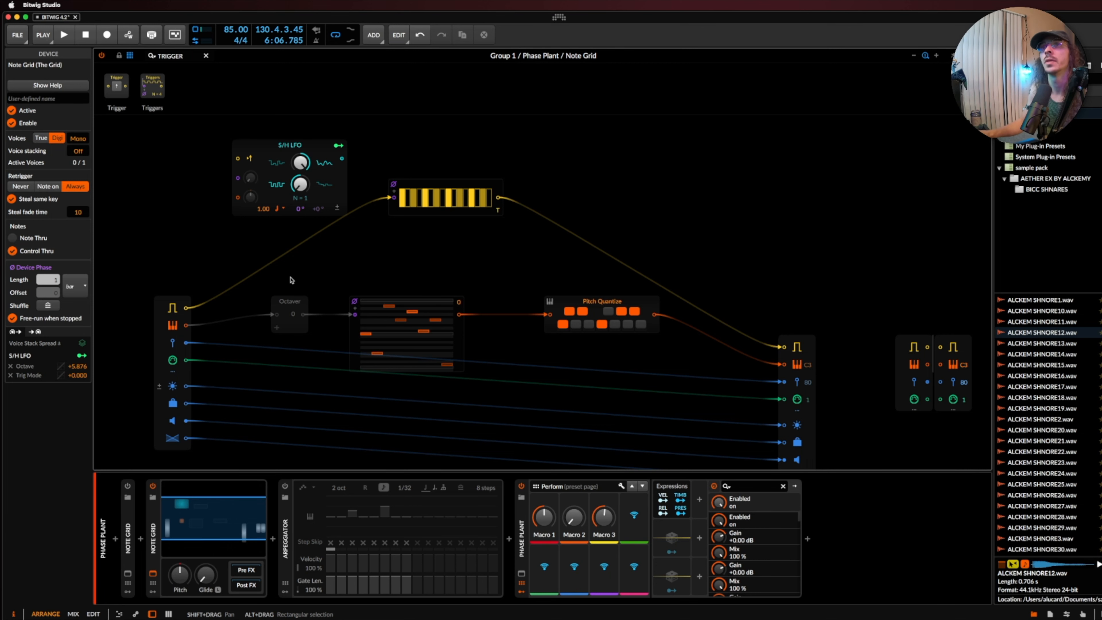
{"action": "left_click", "coordinate": [212, 186]}
{"action": "scroll", "coordinate": [212, 186], "scroll_direction": "down", "scroll_amount": 2}
{"action": "scroll", "coordinate": [212, 186], "scroll_direction": "left", "scroll_amount": 1}
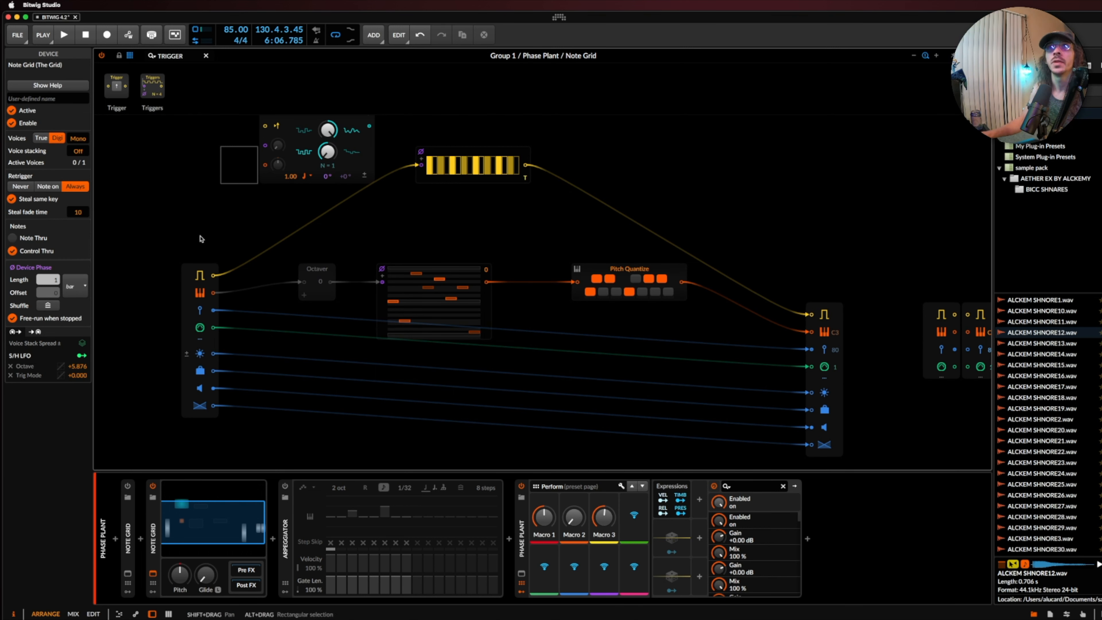
Clear the module search filter and insert a Steps module into the timbre connection next to the note input
{"action": "left_click", "coordinate": [205, 56]}
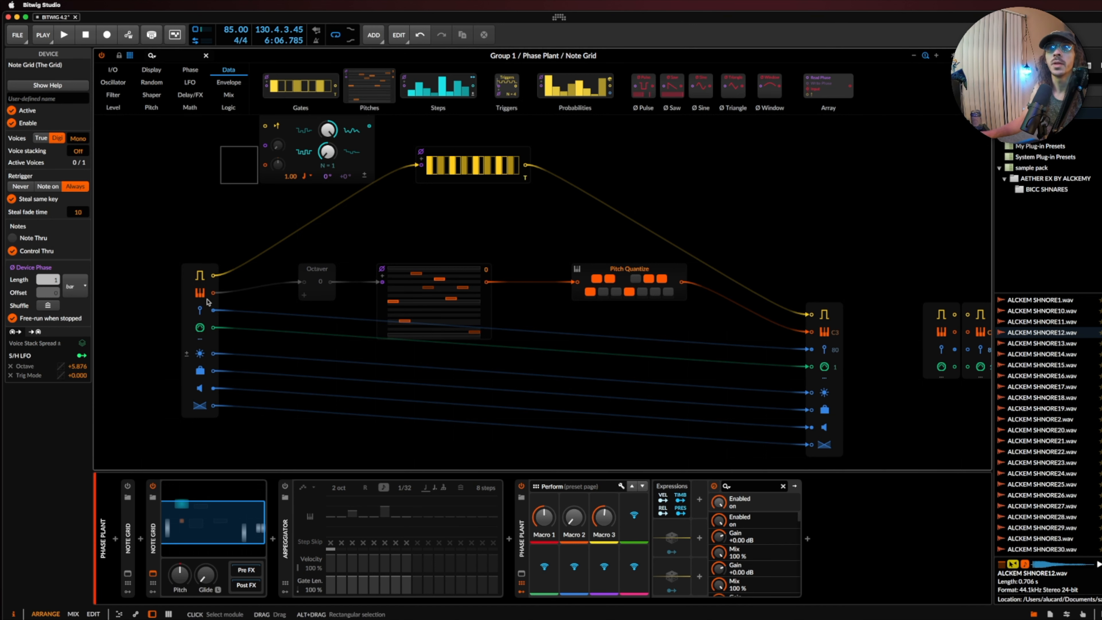
{"action": "scroll", "coordinate": [317, 369], "scroll_direction": "down", "scroll_amount": 2}
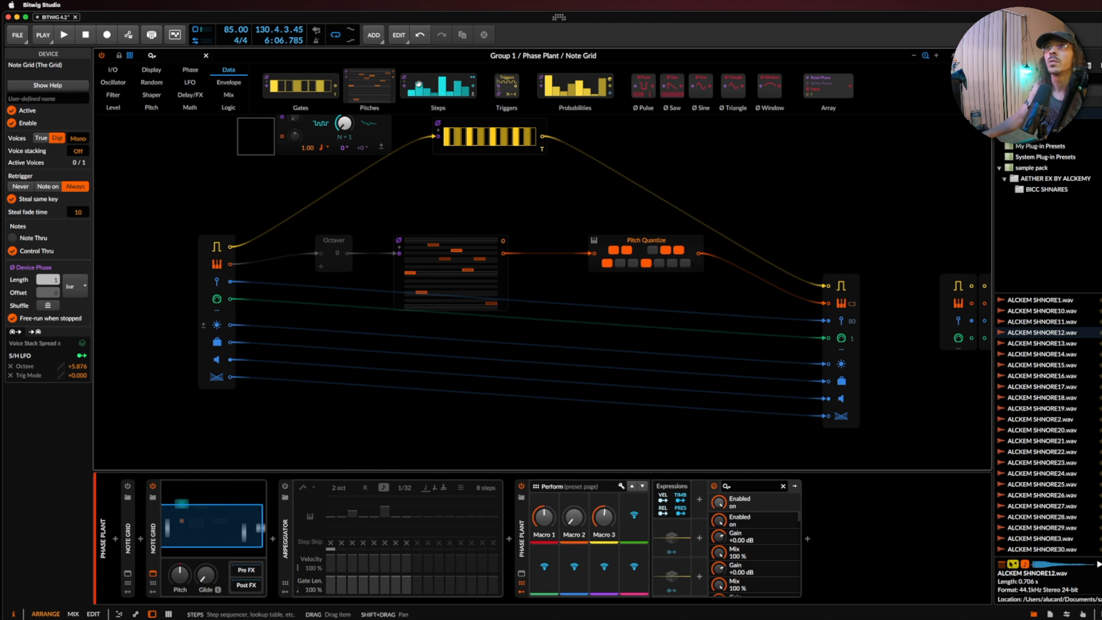
{"action": "mouse_move", "coordinate": [410, 90]}
{"action": "left_mouse_down"}
{"action": "mouse_move", "coordinate": [408, 135]}
{"action": "mouse_move", "coordinate": [282, 319]}
{"action": "mouse_move", "coordinate": [230, 325]}
{"action": "mouse_move", "coordinate": [278, 322]}
{"action": "left_mouse_up"}
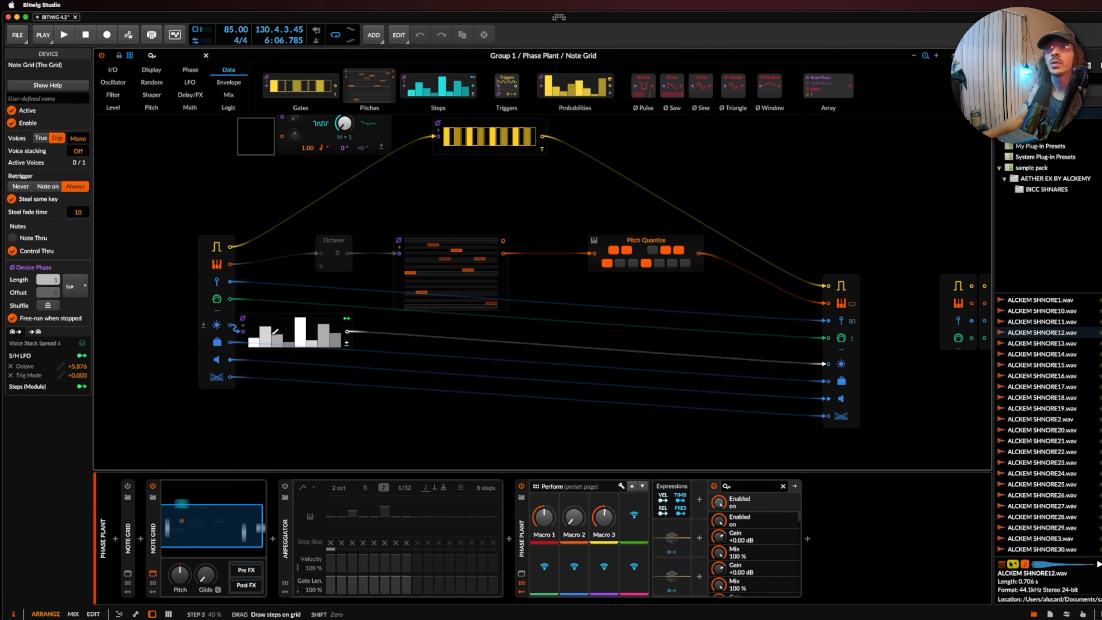
Review the patch around the new Steps module and the Gates sequencer, and close the Note Grid editor
{"action": "scroll", "coordinate": [380, 314], "scroll_direction": "up", "scroll_amount": 5}
{"action": "scroll", "coordinate": [381, 314], "scroll_direction": "right", "scroll_amount": 5}
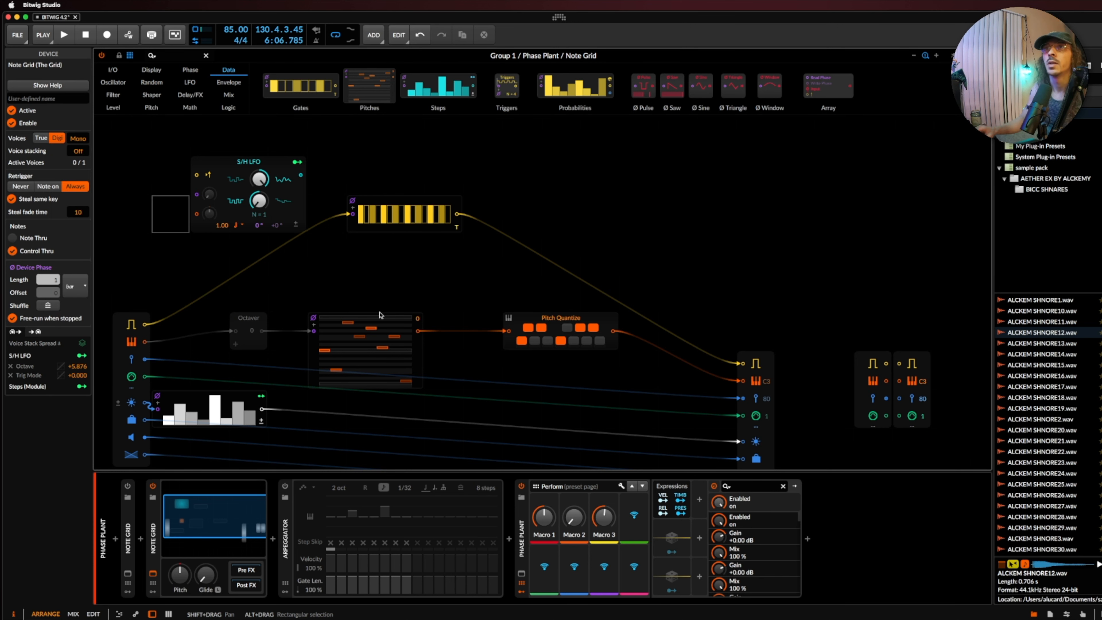
{"action": "scroll", "coordinate": [380, 314], "scroll_direction": "down", "scroll_amount": 3}
{"action": "scroll", "coordinate": [380, 314], "scroll_direction": "left", "scroll_amount": 2}
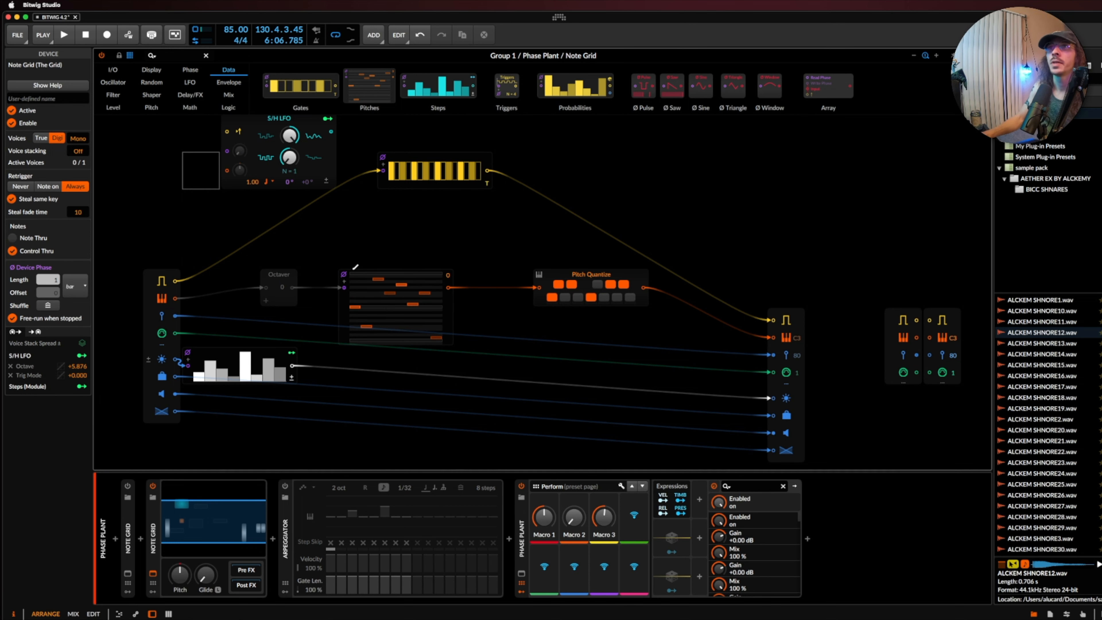
{"action": "scroll", "coordinate": [351, 256], "scroll_direction": "down", "scroll_amount": 3}
{"action": "scroll", "coordinate": [351, 256], "scroll_direction": "up", "scroll_amount": 4}
{"action": "scroll", "coordinate": [351, 256], "scroll_direction": "left", "scroll_amount": 2}
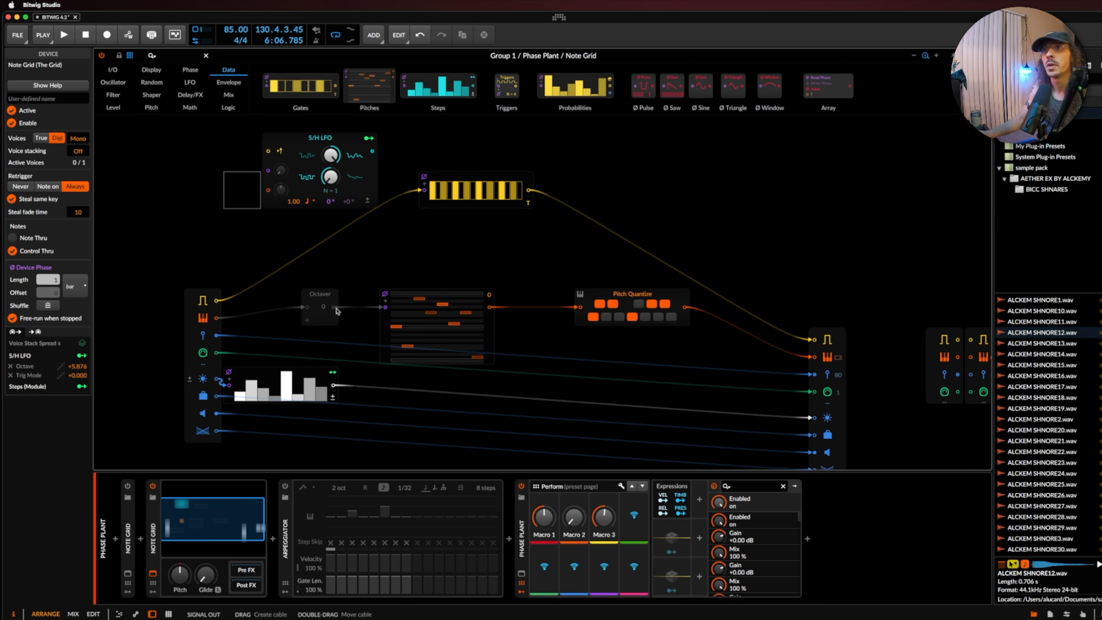
{"action": "left_click", "coordinate": [465, 177]}
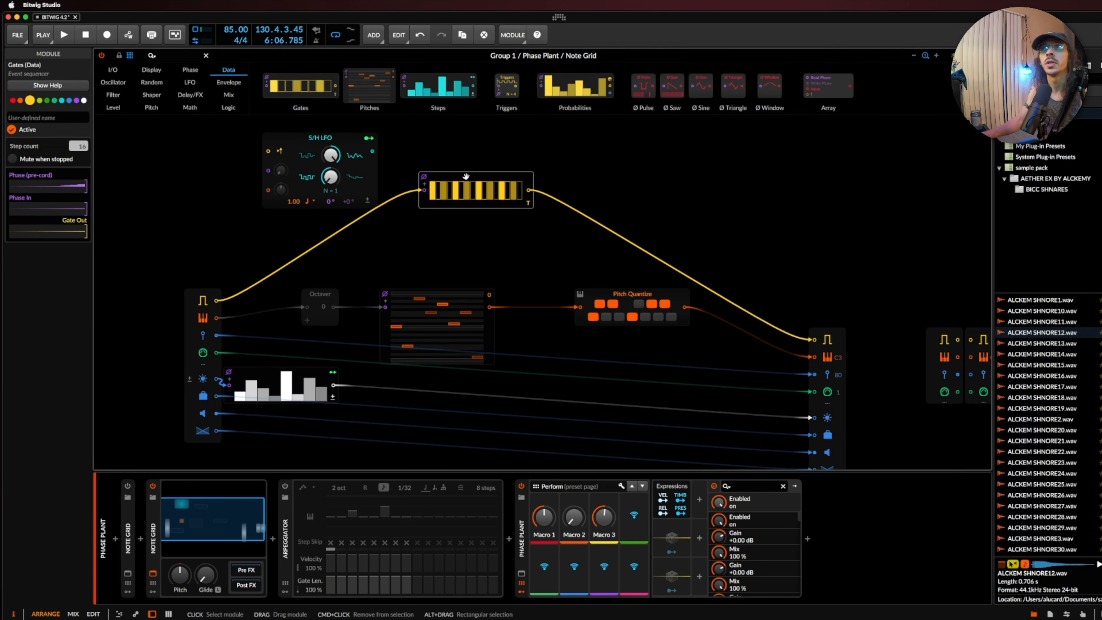
{"action": "left_click", "coordinate": [206, 55]}
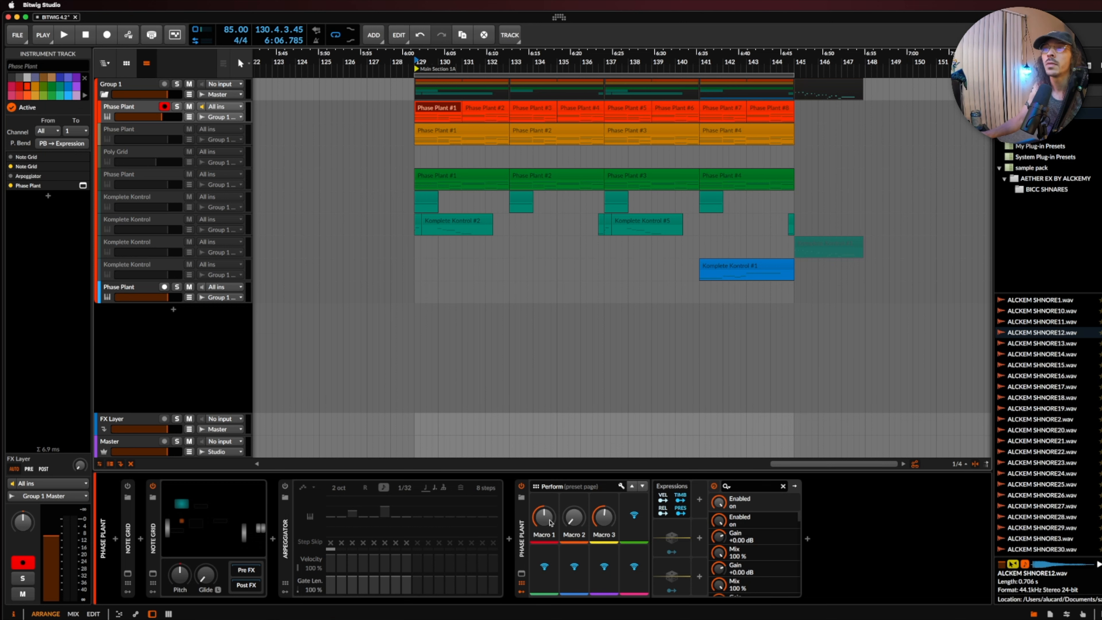
{"action": "left_click", "coordinate": [522, 499]}
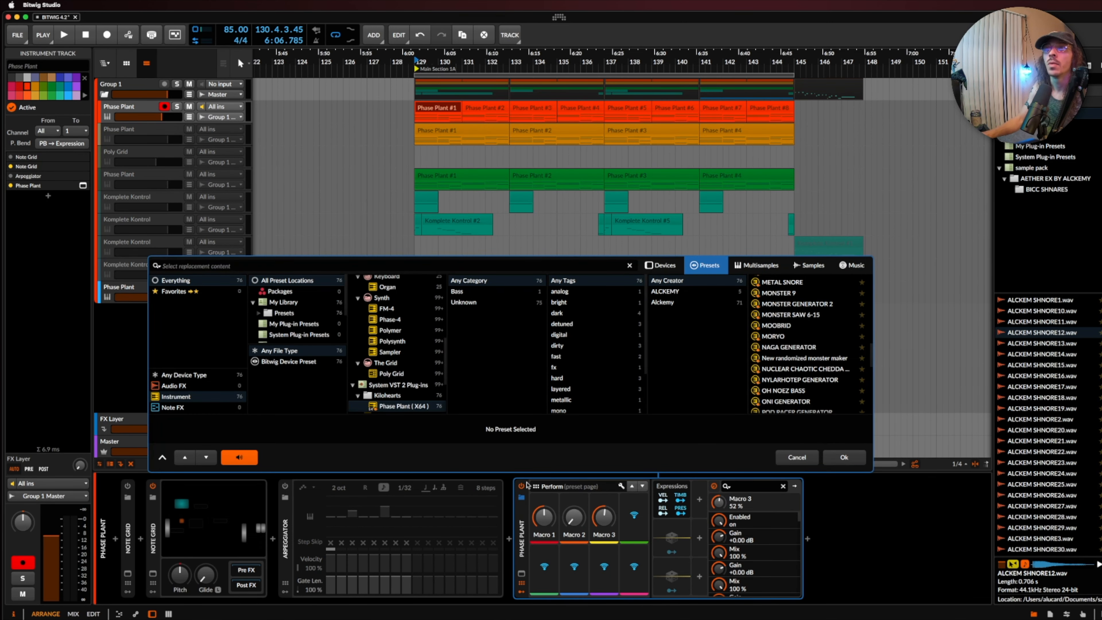
{"action": "left_click", "coordinate": [785, 458]}
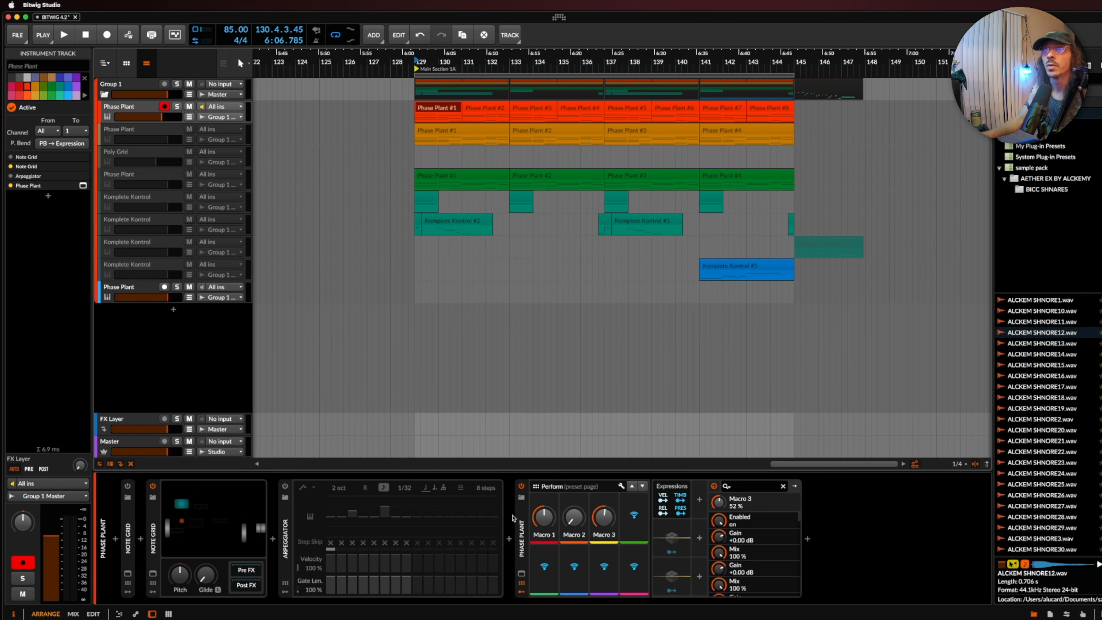
{"action": "left_click", "coordinate": [522, 516]}
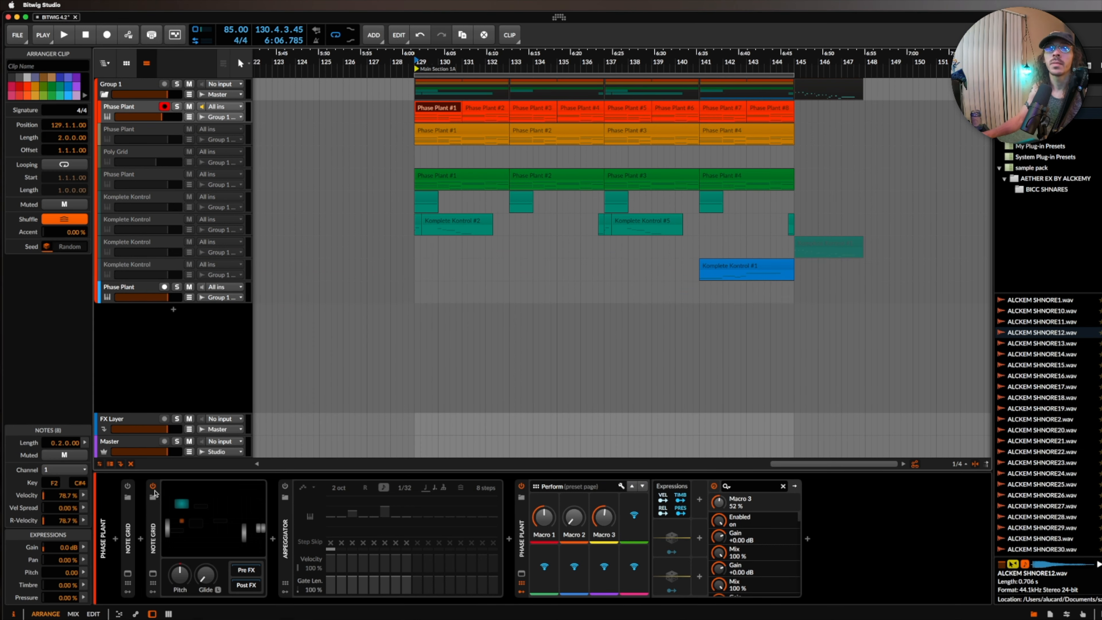
Disable the second Note Grid and enable the first Note Grid and the Arpeggiator on the Phase Plant track
{"action": "left_click", "coordinate": [153, 486]}
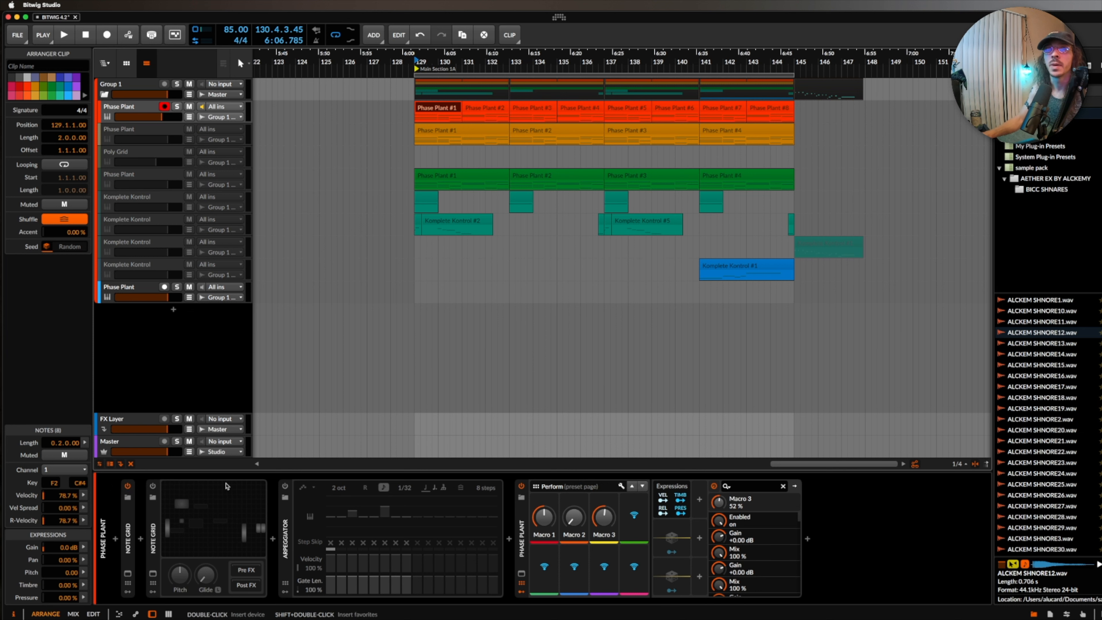
{"action": "left_click", "coordinate": [285, 487]}
Inspect the first Note Grid's patch in its editor and return to the arrangement
{"action": "left_click", "coordinate": [136, 512]}
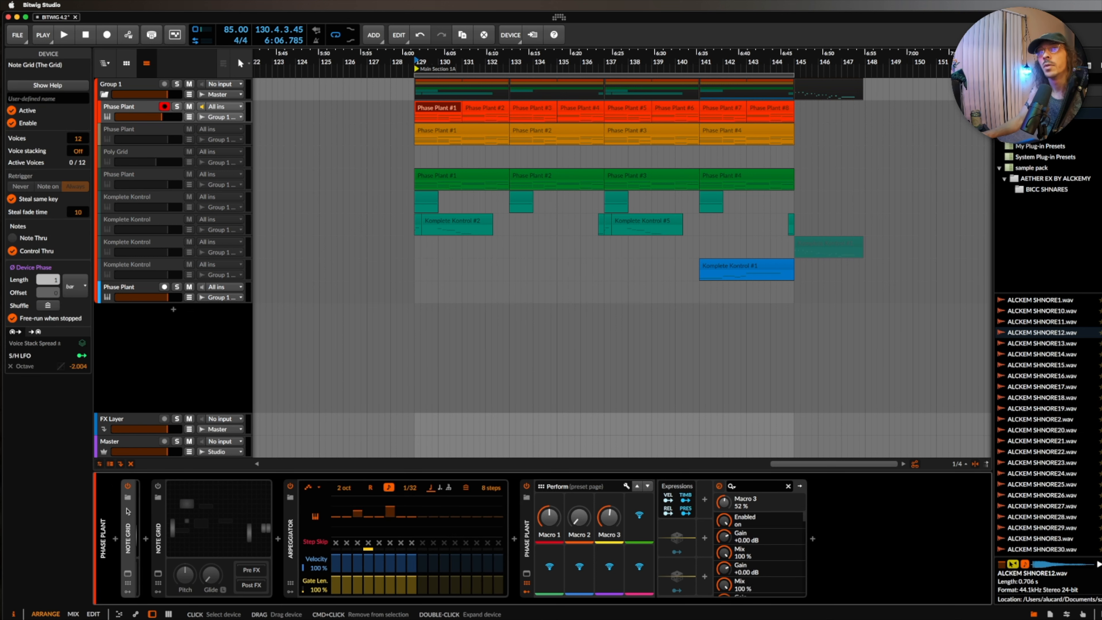
{"action": "left_click", "coordinate": [128, 574]}
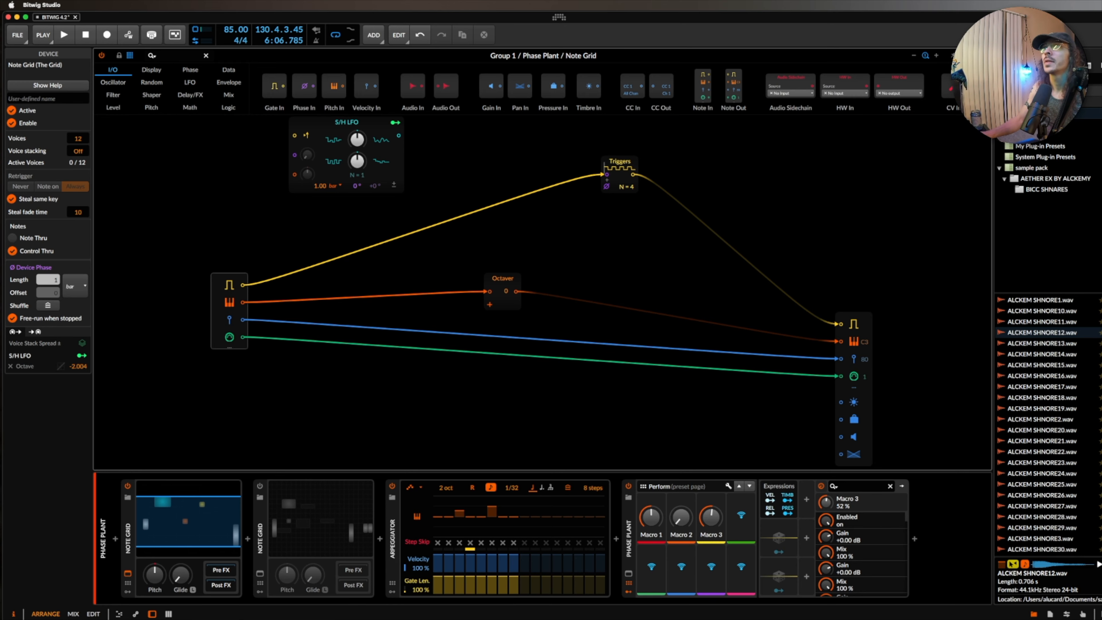
{"action": "left_click", "coordinate": [982, 56]}
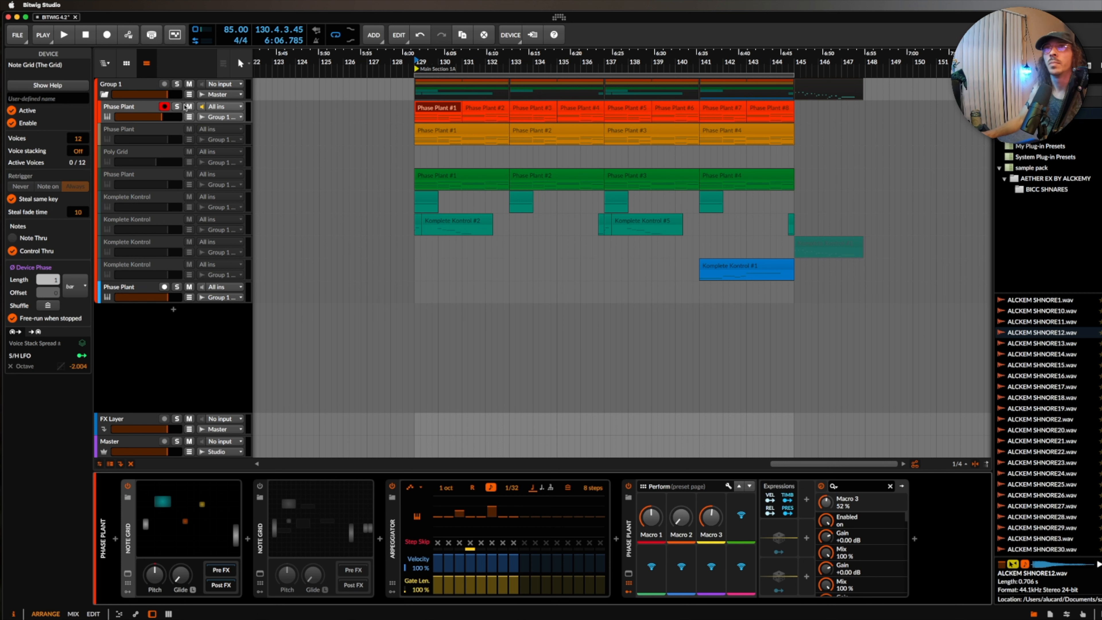
Solo the first Phase Plant track, play it with the Arpeggiator rate set to 1/16, and collapse the second Note Grid
{"action": "left_click", "coordinate": [178, 107]}
{"action": "key", "text": "space"}
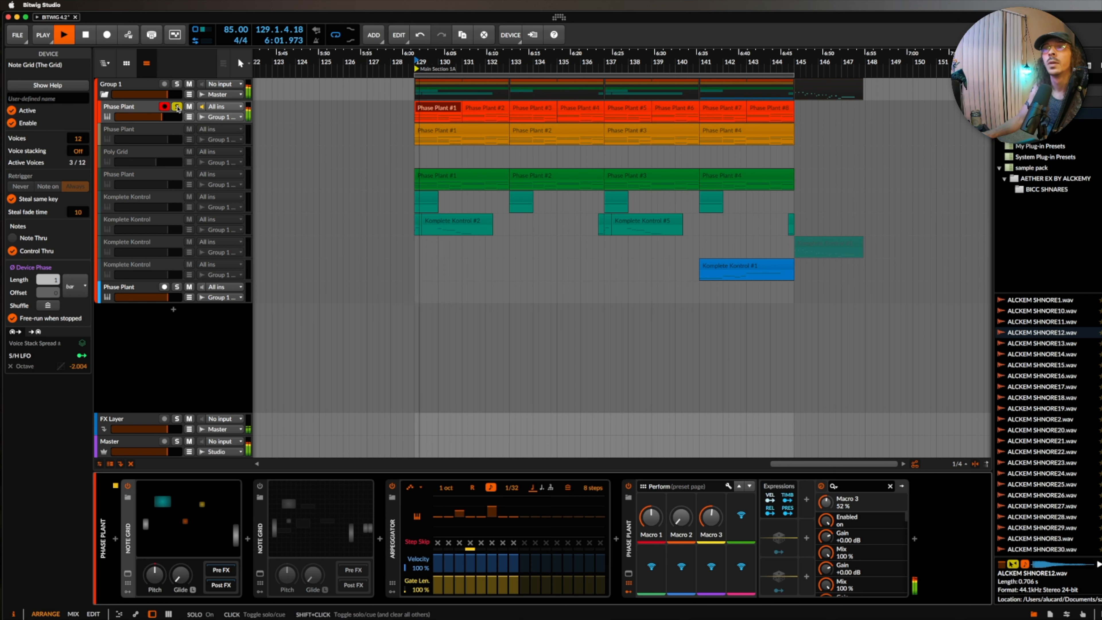
{"action": "left_click_drag", "start_coordinate": [513, 490], "coordinate": [513, 484]}
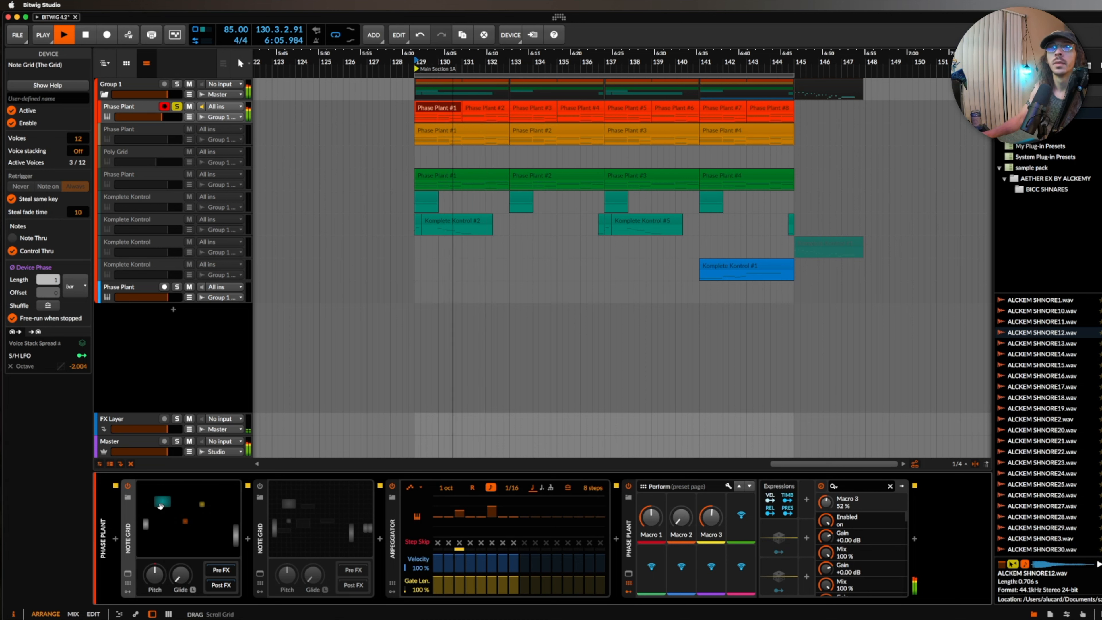
{"action": "double_click", "coordinate": [262, 512]}
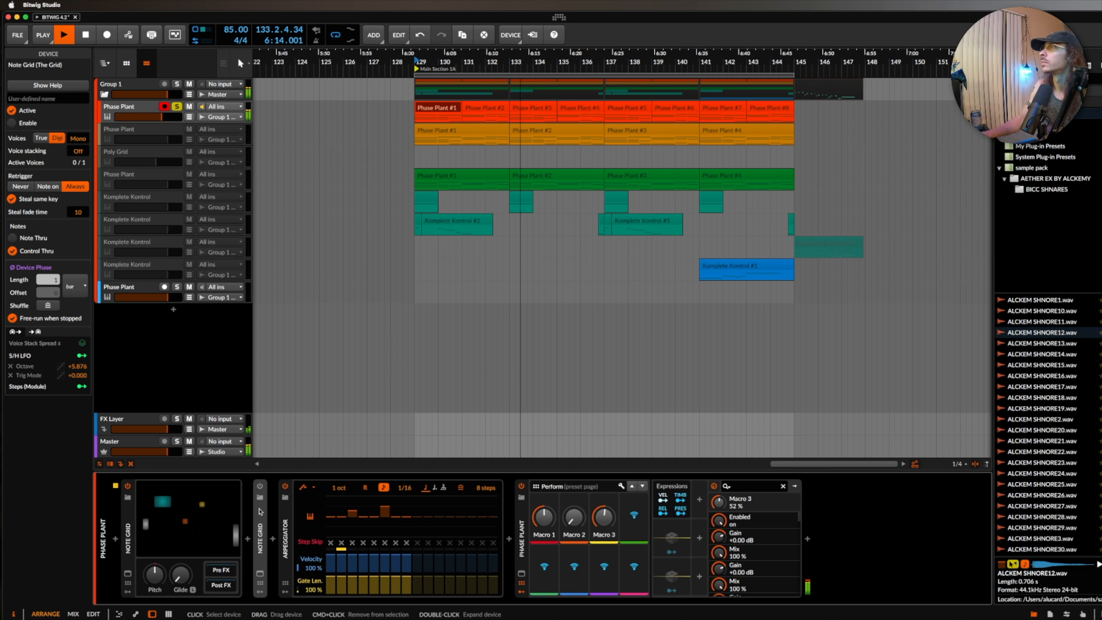
{"action": "key", "text": "space"}
Insert a Note FX Selector at the start of the Phase Plant track's device chain
{"action": "left_click", "coordinate": [128, 516], "text": "shift"}
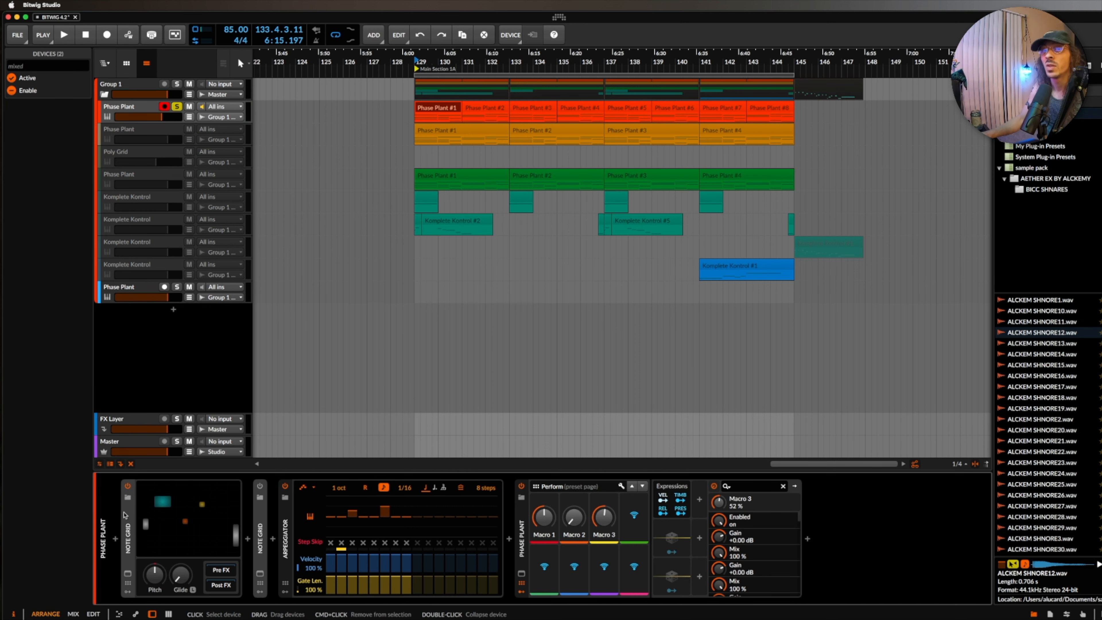
{"action": "left_click", "coordinate": [116, 539]}
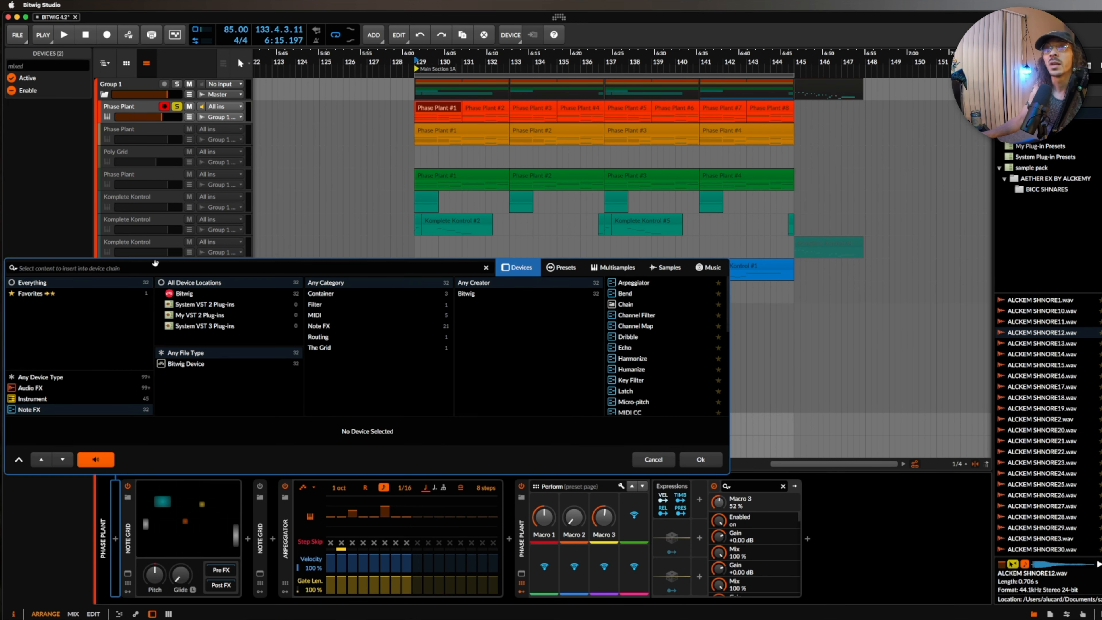
{"action": "type", "text": "NOTE"}
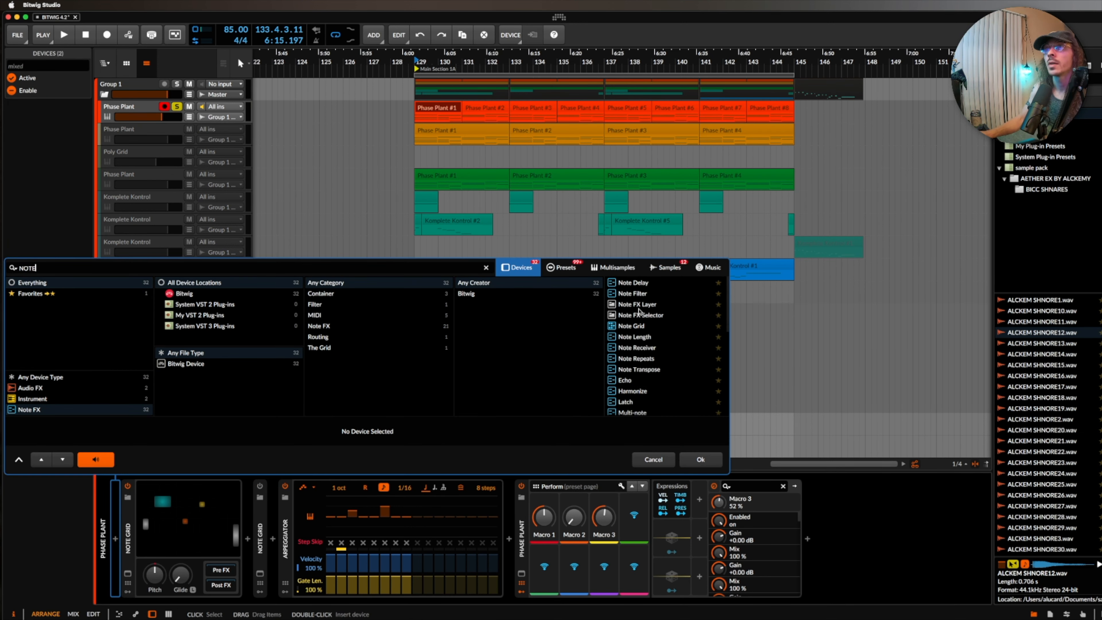
{"action": "left_click", "coordinate": [640, 315]}
{"action": "left_click", "coordinate": [692, 459]}
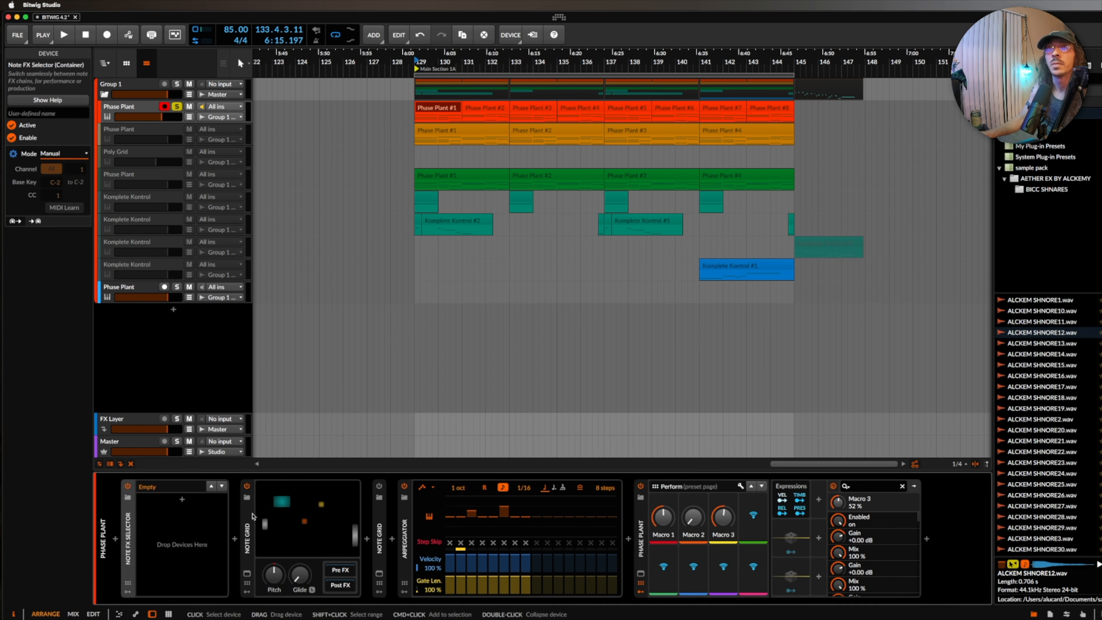
Move the first Note Grid and the Arpeggiator into one Note FX Selector layer and the second Note Grid into another, and check both layers
{"action": "left_click", "coordinate": [249, 515]}
{"action": "left_click_drag", "start_coordinate": [166, 521], "coordinate": [169, 528]}
{"action": "left_click_drag", "start_coordinate": [392, 520], "coordinate": [175, 545]}
{"action": "left_click_drag", "start_coordinate": [283, 526], "coordinate": [179, 500]}
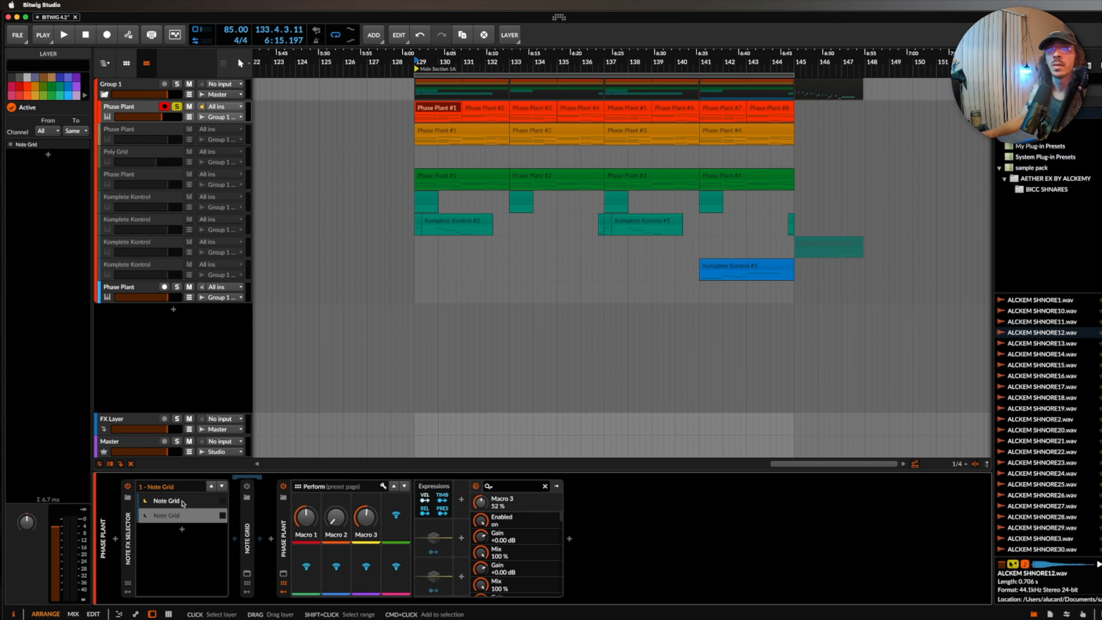
{"action": "left_click", "coordinate": [182, 502]}
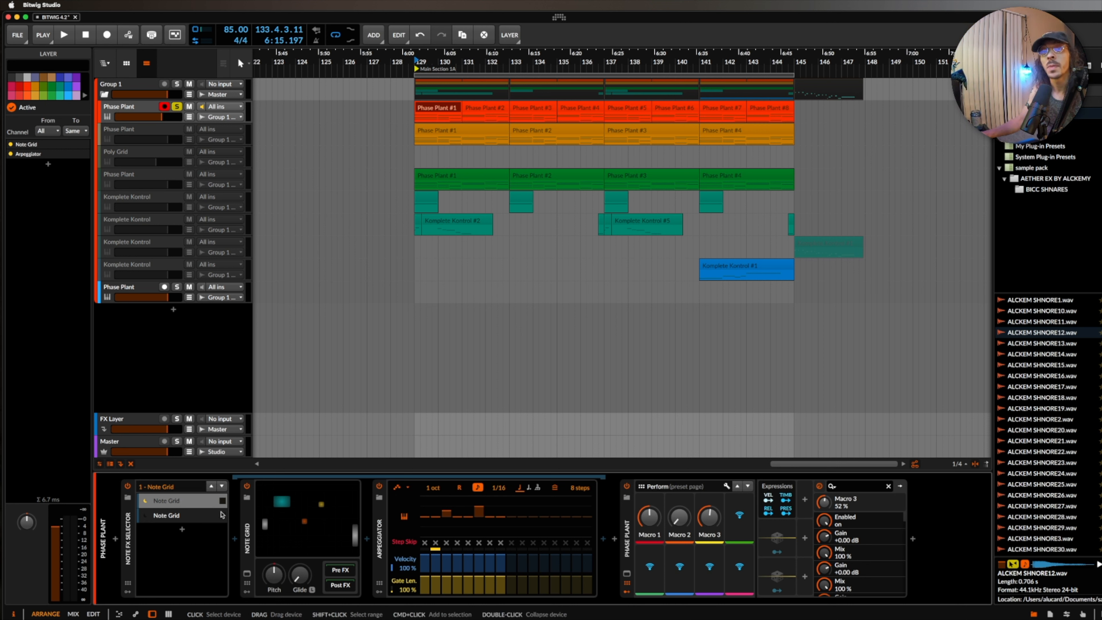
{"action": "left_click", "coordinate": [180, 516]}
{"action": "left_click", "coordinate": [174, 503]}
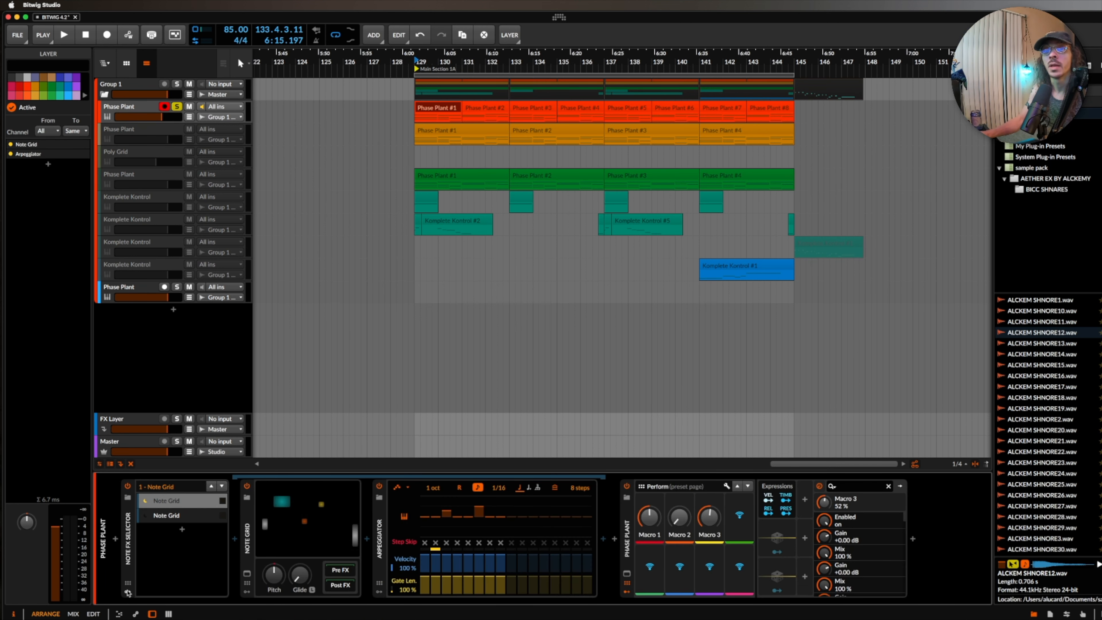
Add a Classic LFO modulator to the Note FX Selector
{"action": "left_click", "coordinate": [128, 593]}
{"action": "left_click", "coordinate": [144, 499]}
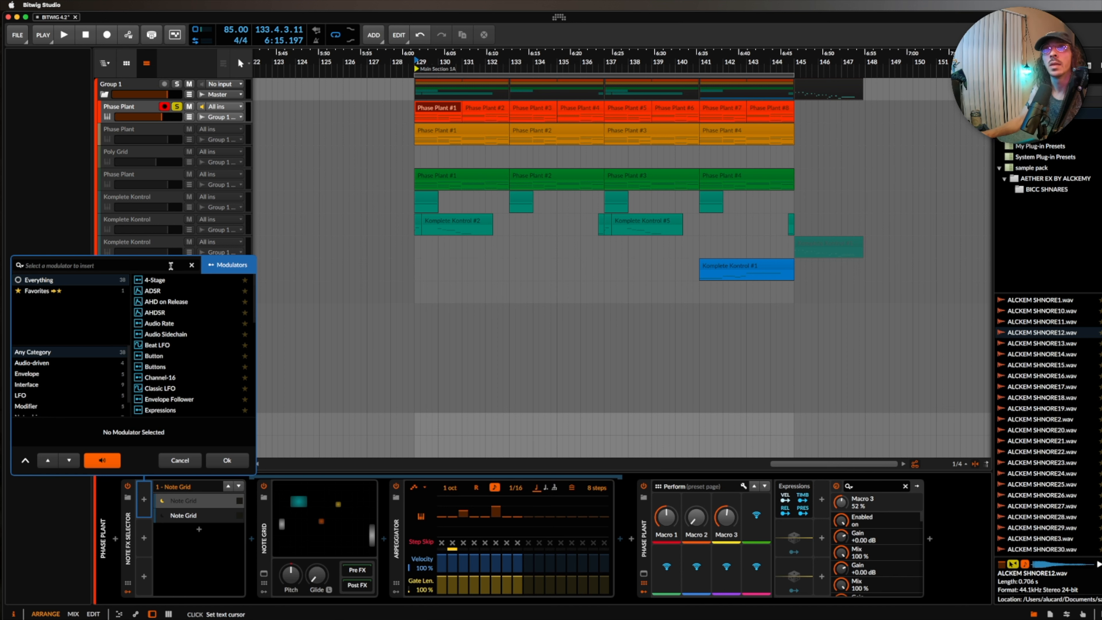
{"action": "type", "text": "cla"}
{"action": "key", "text": "Return"}
Set the Classic LFO to a square wave with a beat-synced rate of 1/1
{"action": "left_click", "coordinate": [155, 498]}
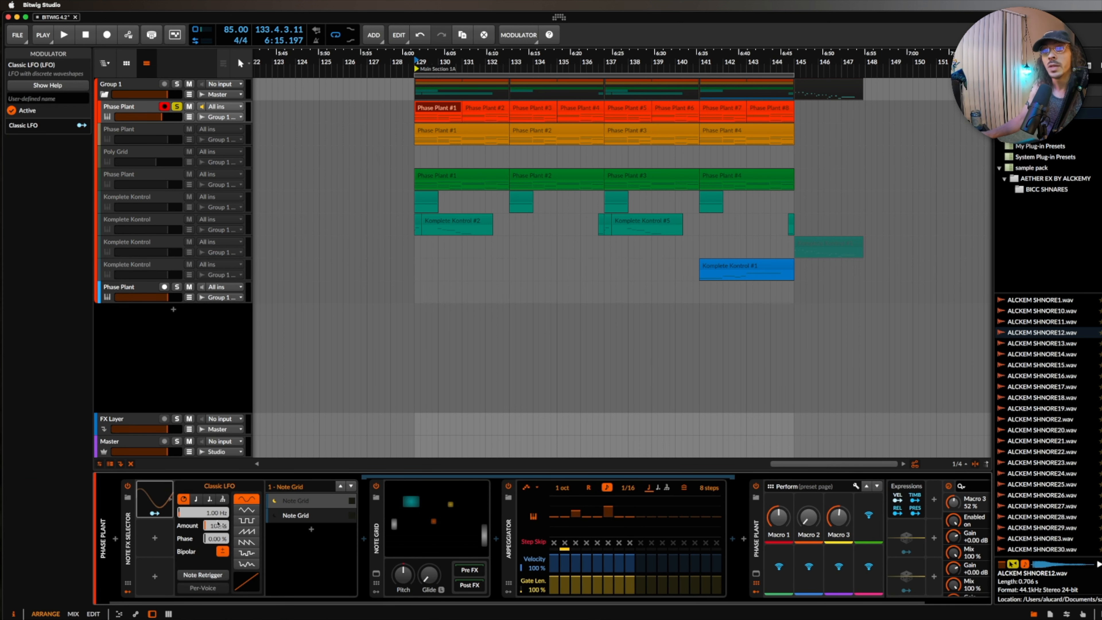
{"action": "left_click", "coordinate": [246, 520]}
{"action": "left_click", "coordinate": [196, 498]}
{"action": "left_click", "coordinate": [203, 513]}
{"action": "left_click", "coordinate": [196, 433]}
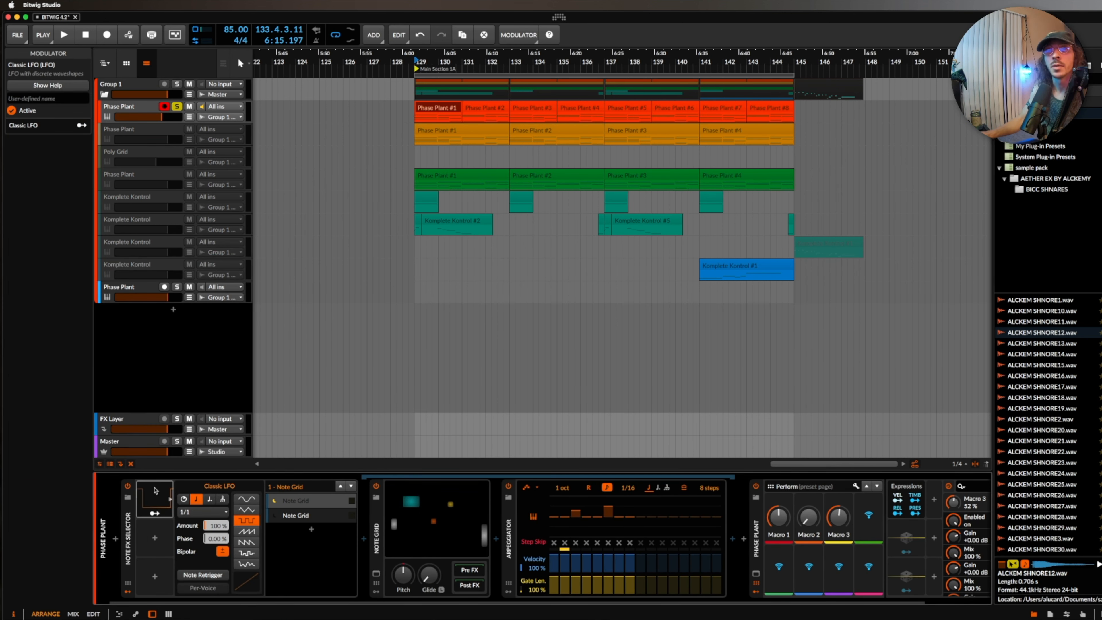
Map the Classic LFO to the Note FX Selector's layer index with a modulation amount of -1.000
{"action": "left_click", "coordinate": [155, 514]}
{"action": "left_click_drag", "start_coordinate": [290, 488], "coordinate": [256, 494]}
{"action": "left_click", "coordinate": [155, 514]}
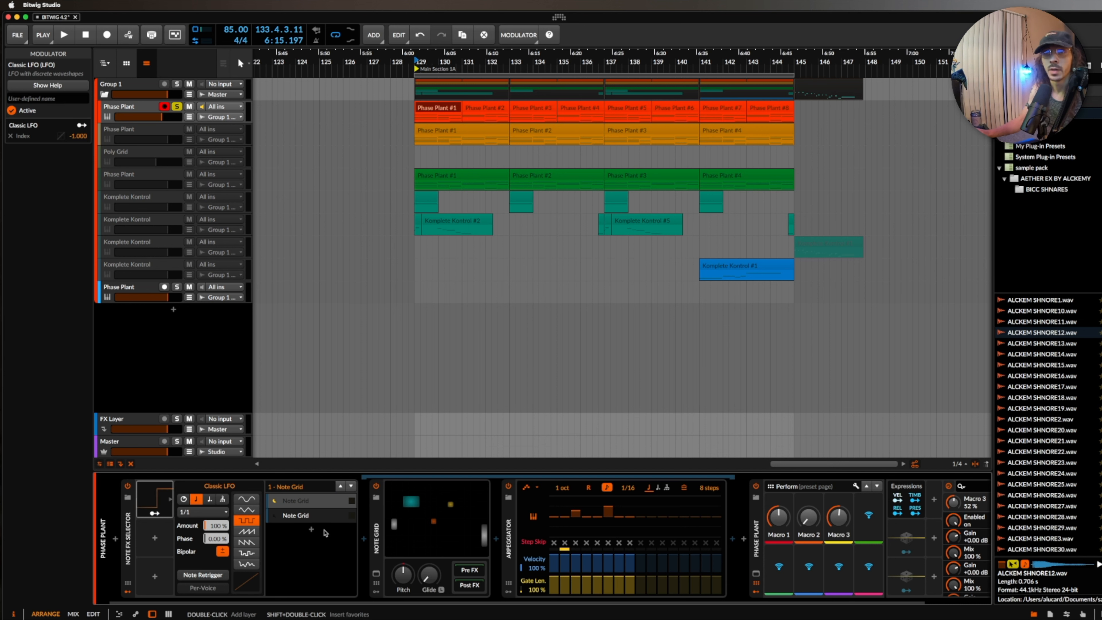
Play the track while viewing each Note FX Selector layer, and stop playback
{"action": "key", "text": "space"}
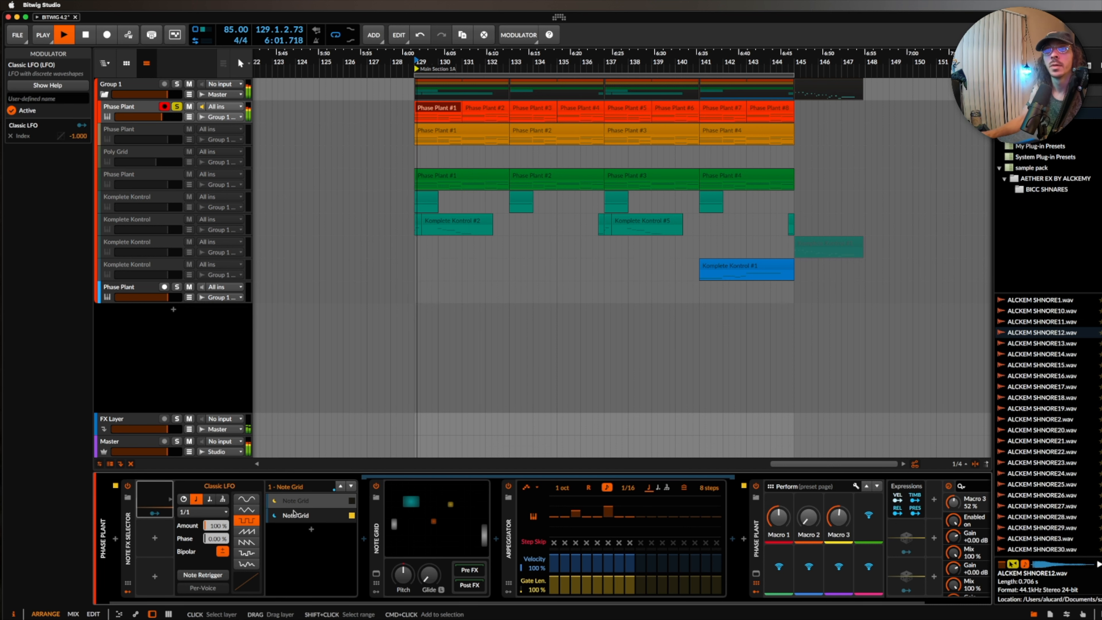
{"action": "left_click", "coordinate": [300, 501]}
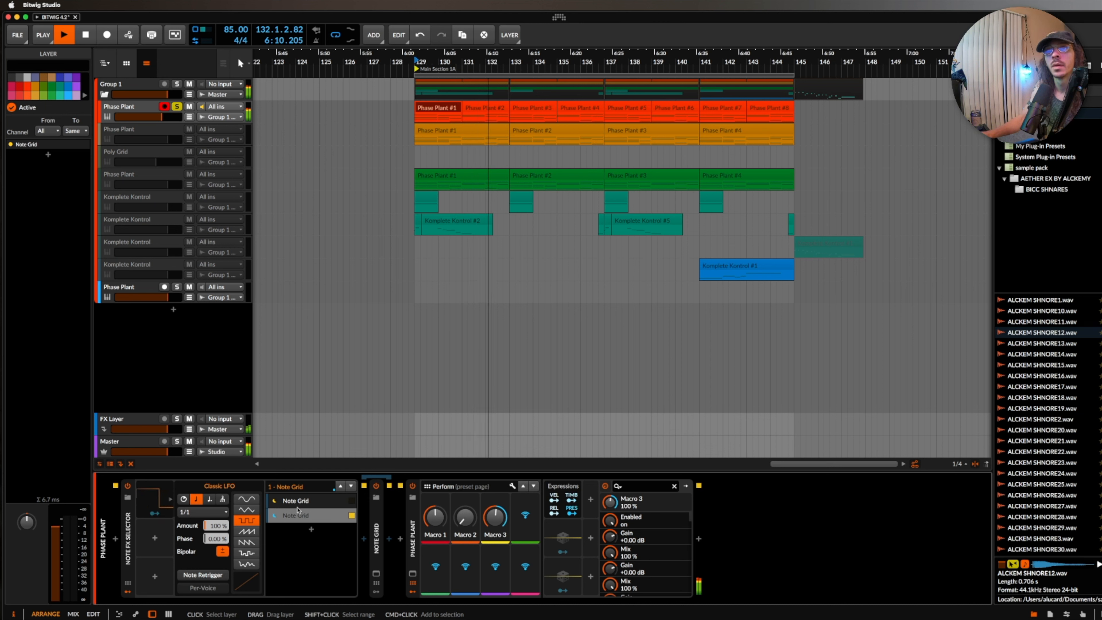
{"action": "left_click", "coordinate": [294, 518]}
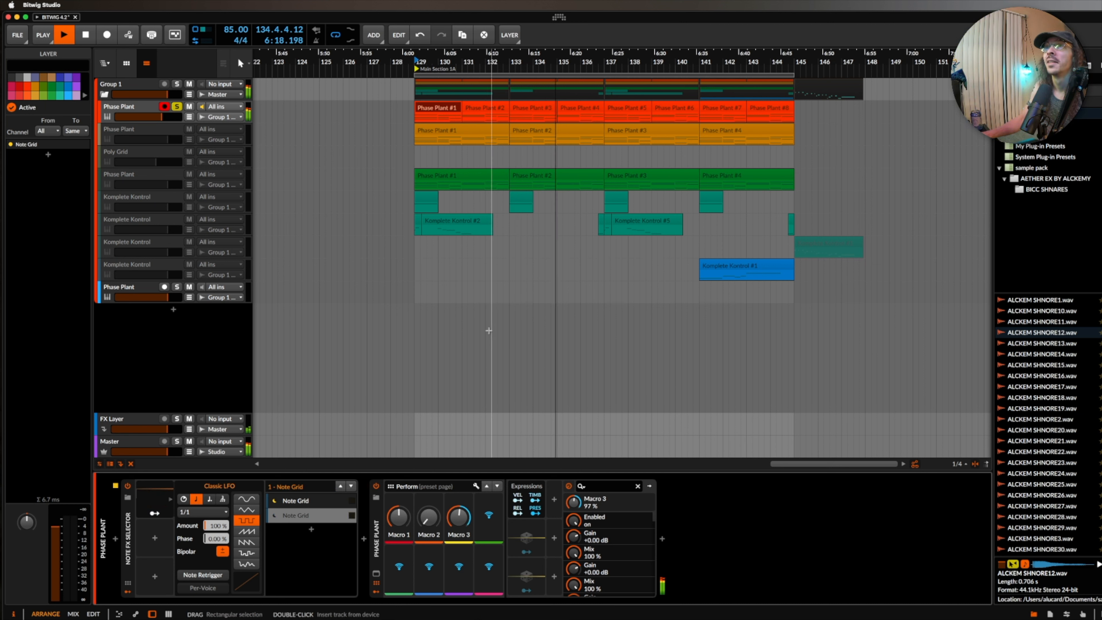
{"action": "key", "text": "space"}
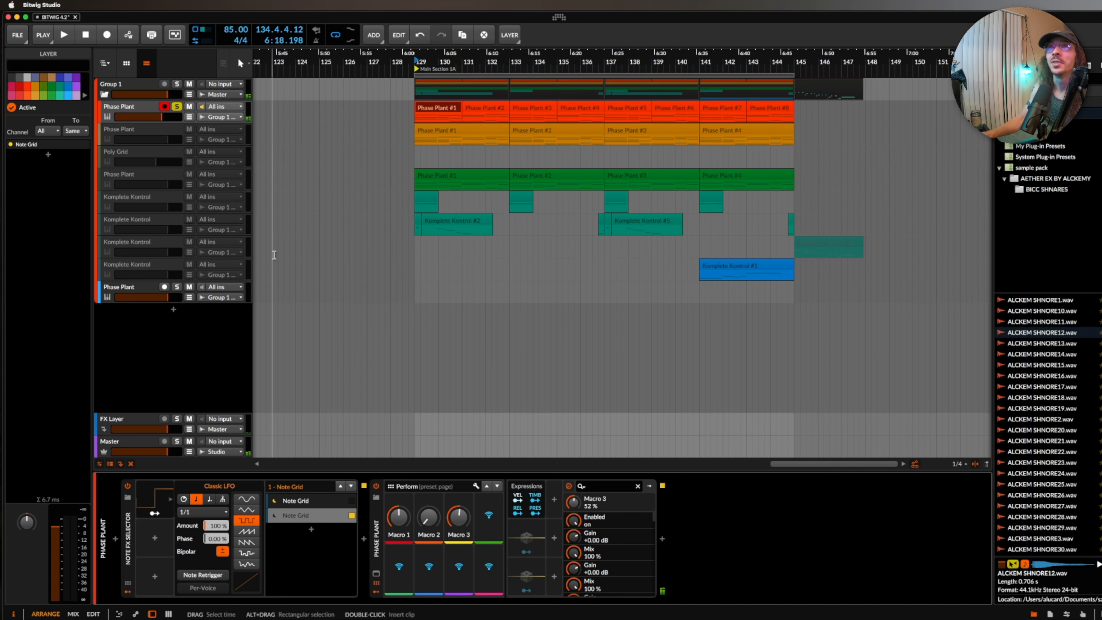
{"action": "left_click", "coordinate": [120, 107]}
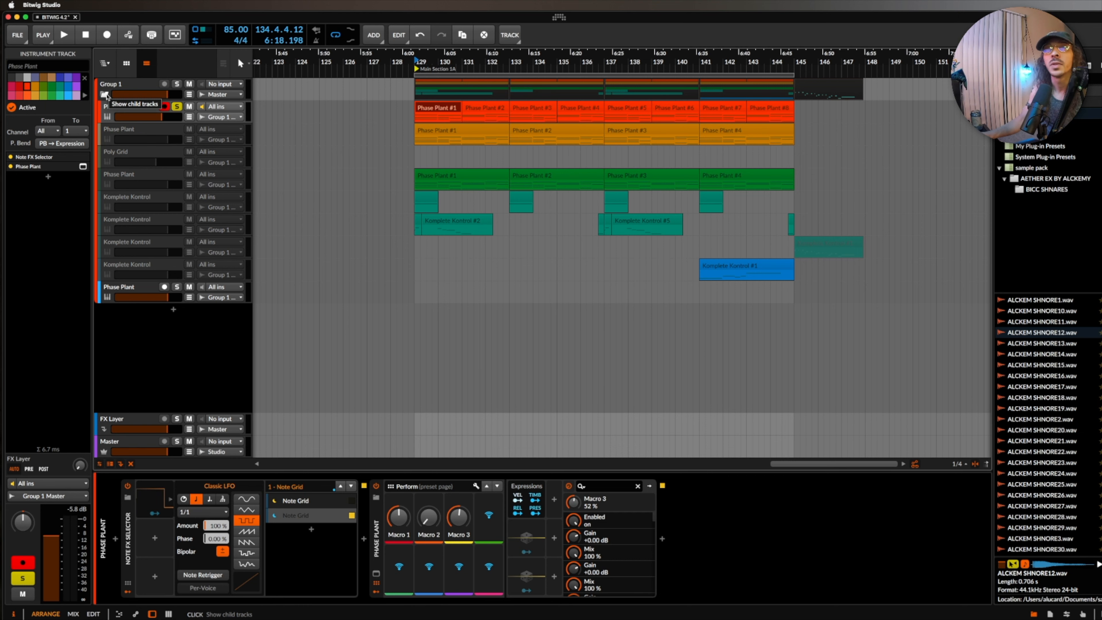
{"action": "left_click", "coordinate": [105, 95]}
{"action": "left_click", "coordinate": [104, 95]}
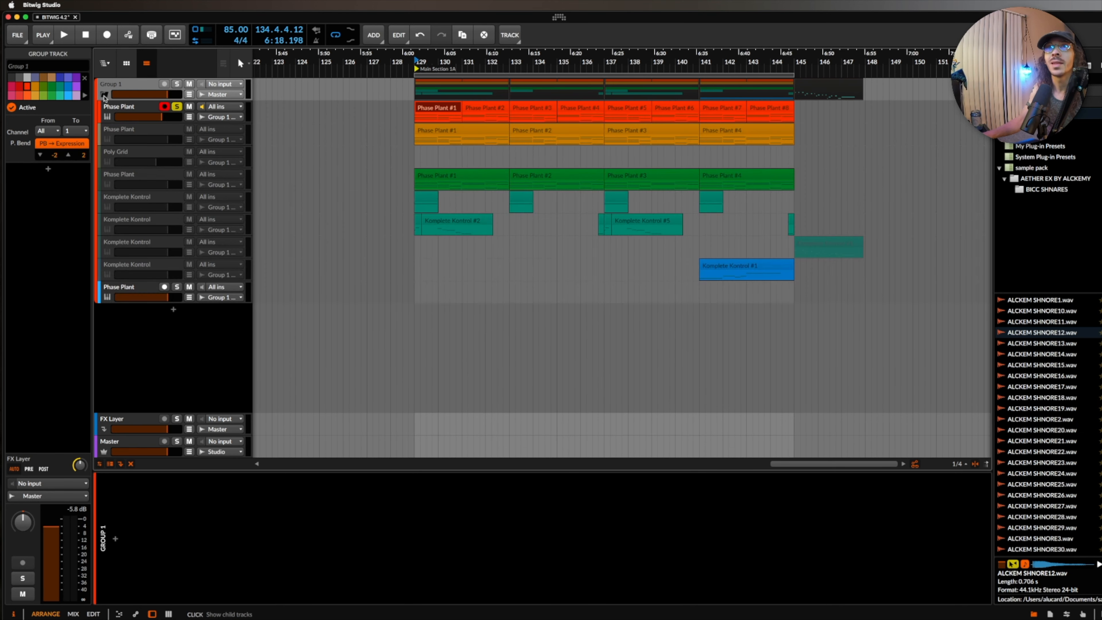
On the last Phase Plant track, disable and collapse the Phaser+ and Flanger+ devices and select Chorus+
{"action": "left_click", "coordinate": [135, 287]}
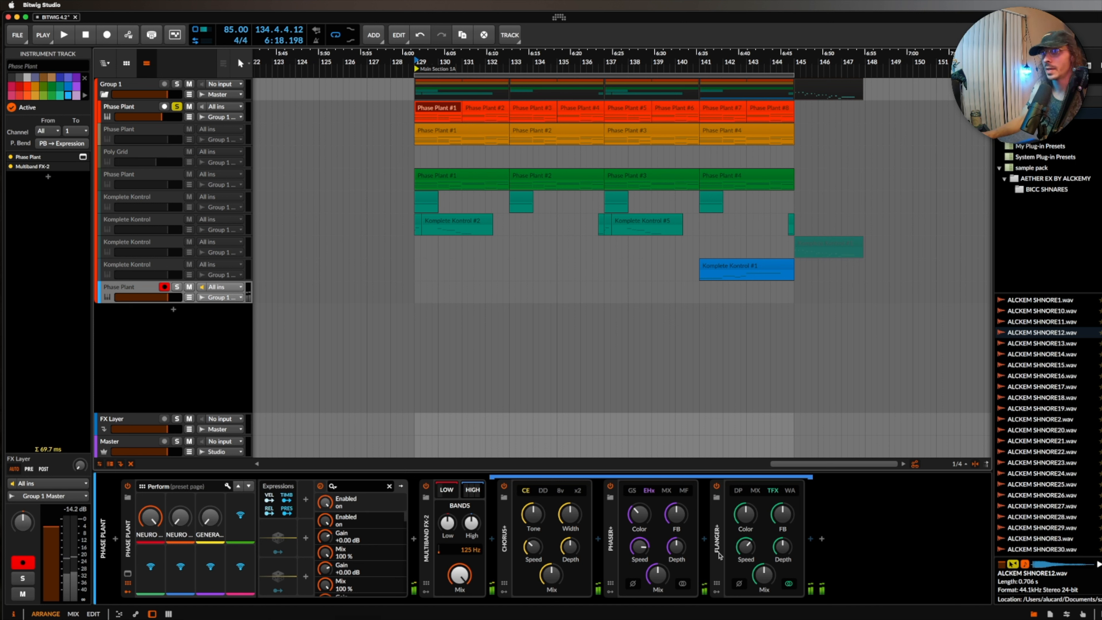
{"action": "left_click", "coordinate": [611, 486]}
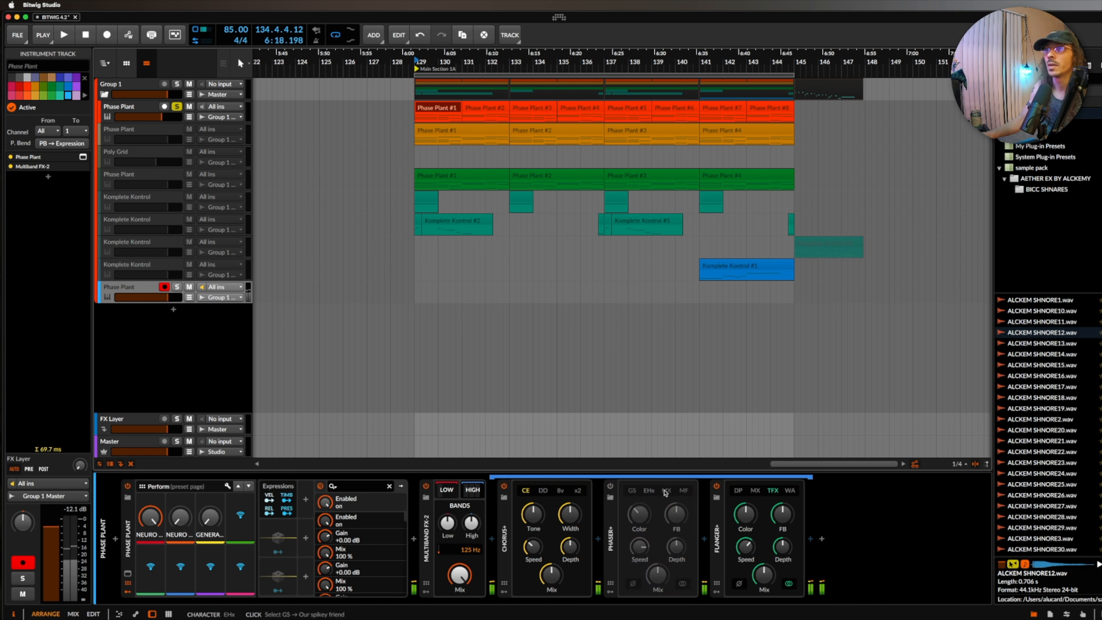
{"action": "left_click", "coordinate": [717, 486]}
{"action": "double_click", "coordinate": [717, 514]}
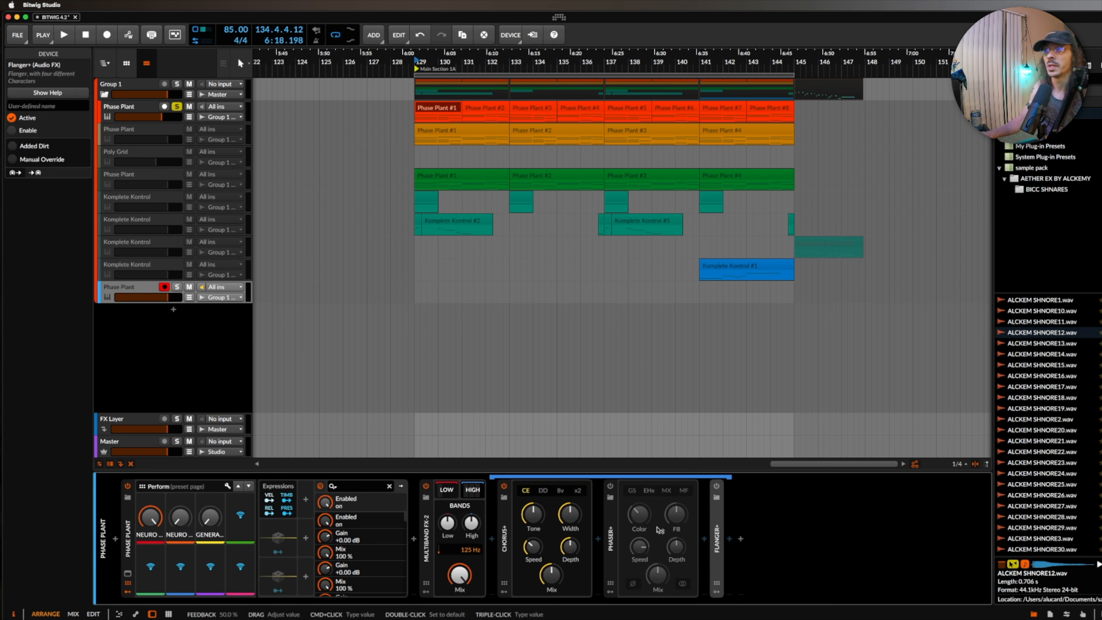
{"action": "double_click", "coordinate": [613, 518]}
{"action": "left_click", "coordinate": [506, 519]}
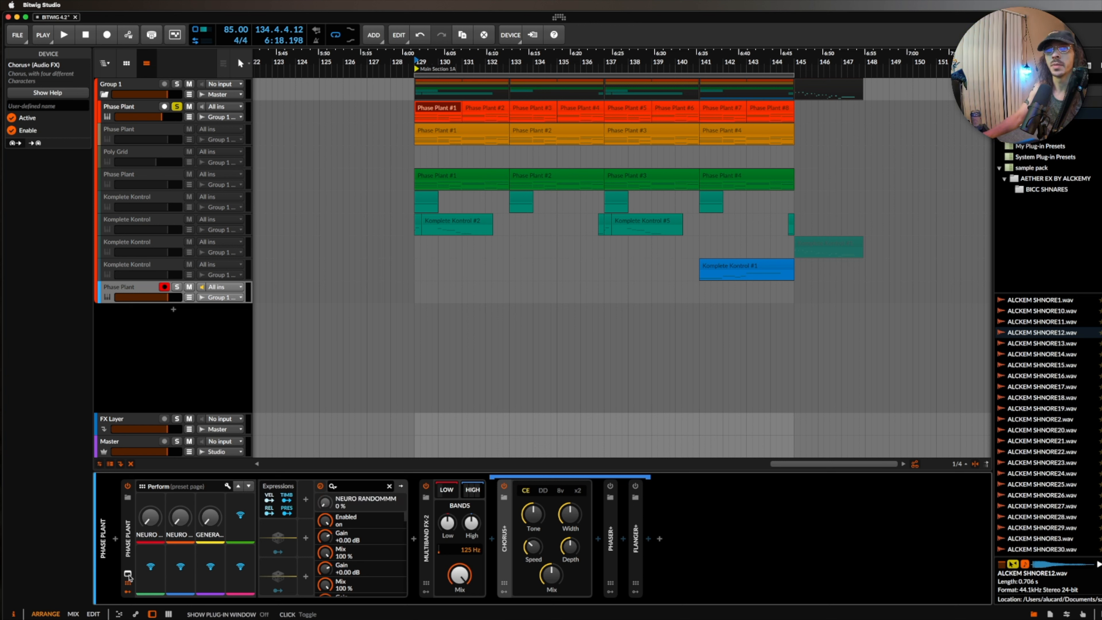
View the Bake-kujira patch in the Phase Plant window, close it, and try the Chorus+ x2 character before returning to CE
{"action": "left_click", "coordinate": [127, 573]}
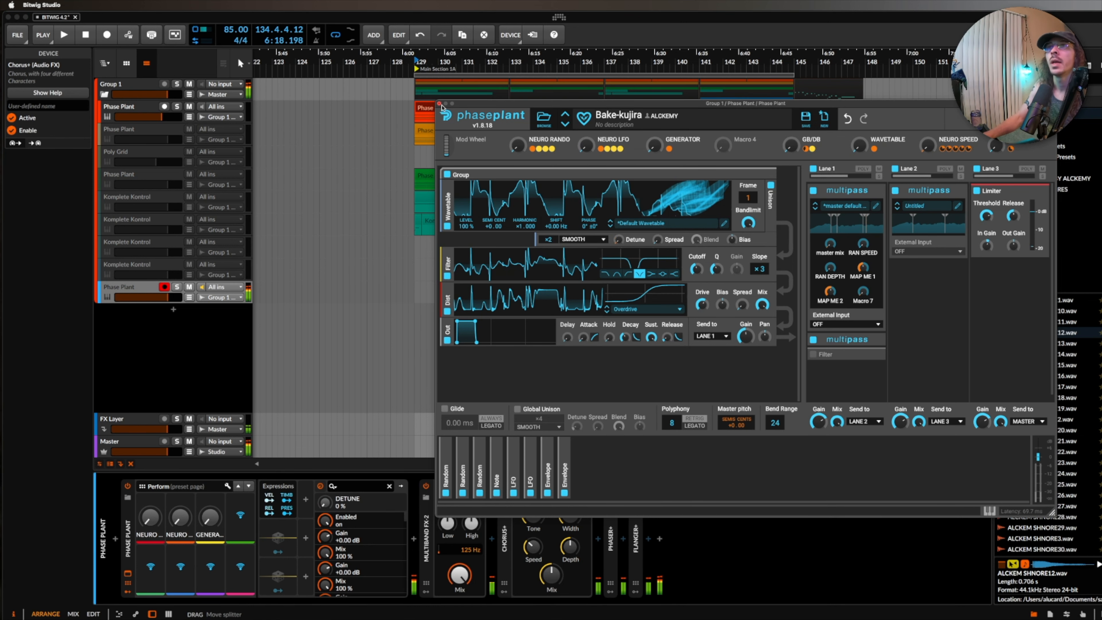
{"action": "left_click", "coordinate": [440, 105]}
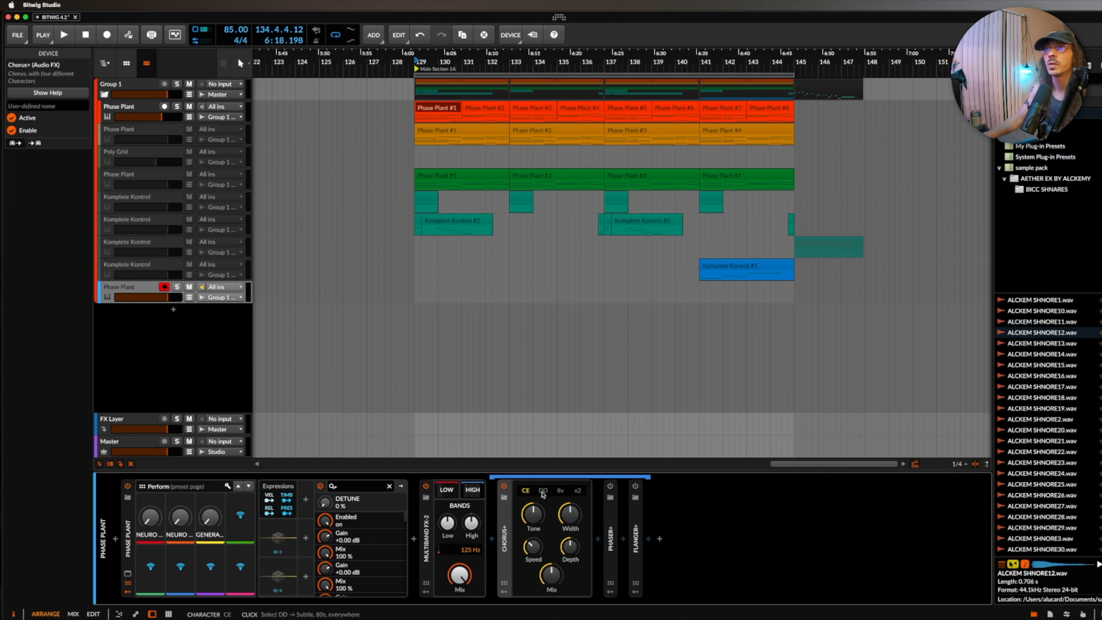
{"action": "left_click", "coordinate": [577, 492]}
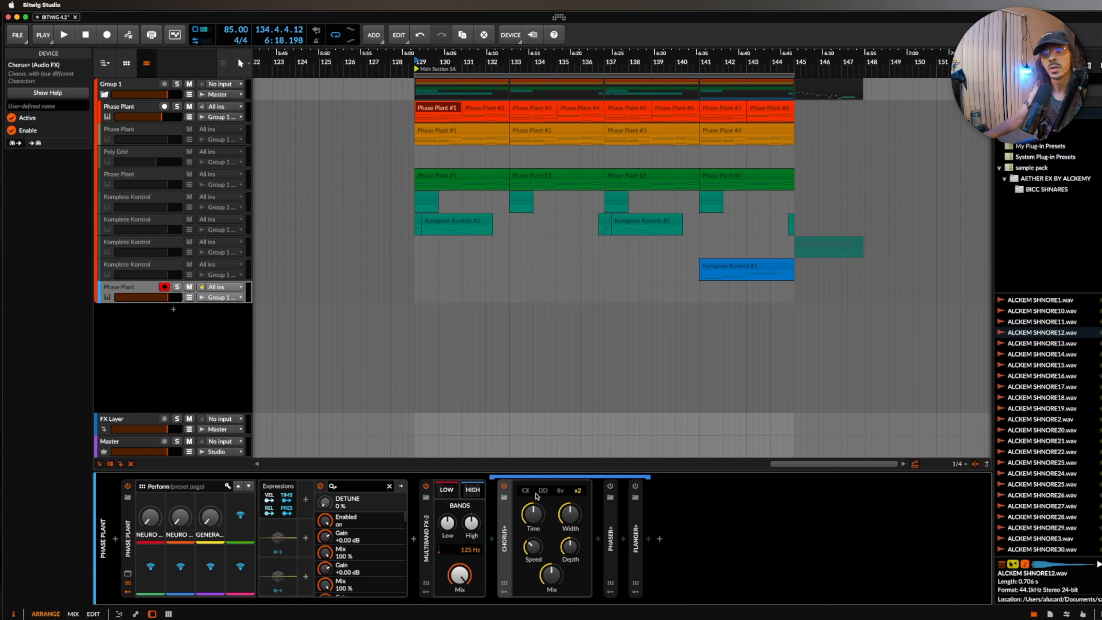
{"action": "left_click", "coordinate": [526, 490]}
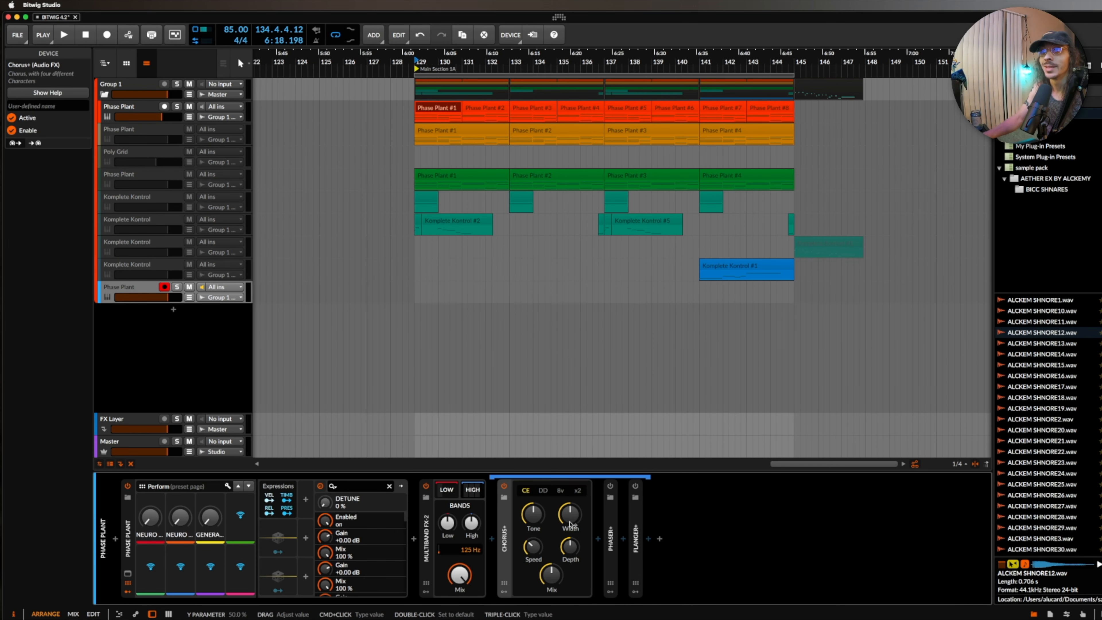
Adjust the Chorus+ Width, Tone, Depth and Mix while auditioning the sound, and try the DD and 8v characters
{"action": "left_click_drag", "start_coordinate": [574, 515], "coordinate": [574, 515]}
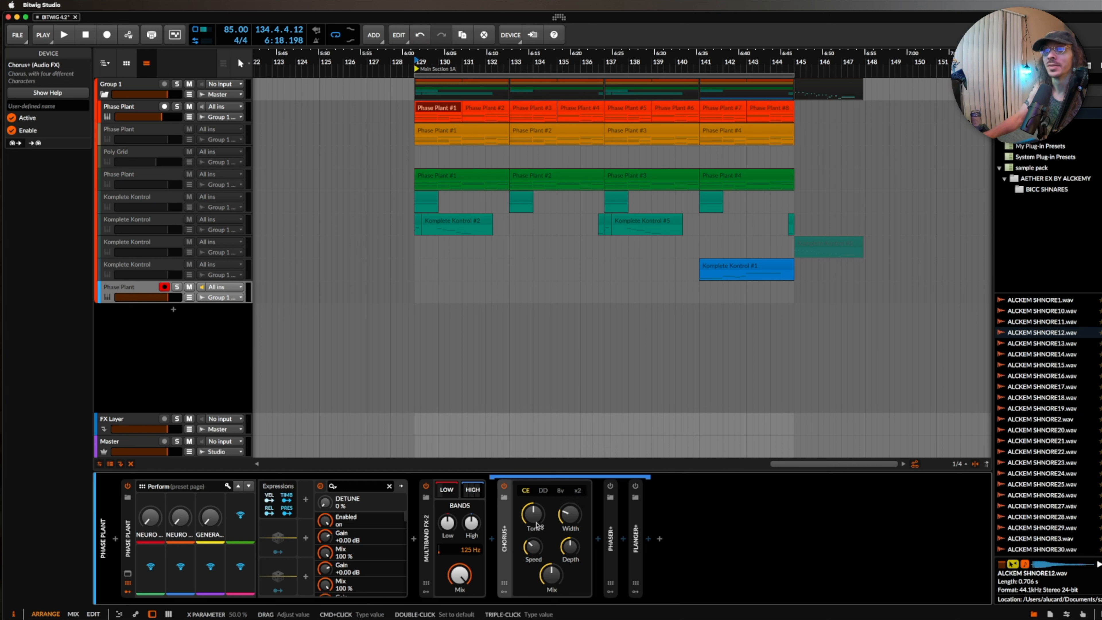
{"action": "left_click_drag", "start_coordinate": [554, 575], "coordinate": [533, 514]}
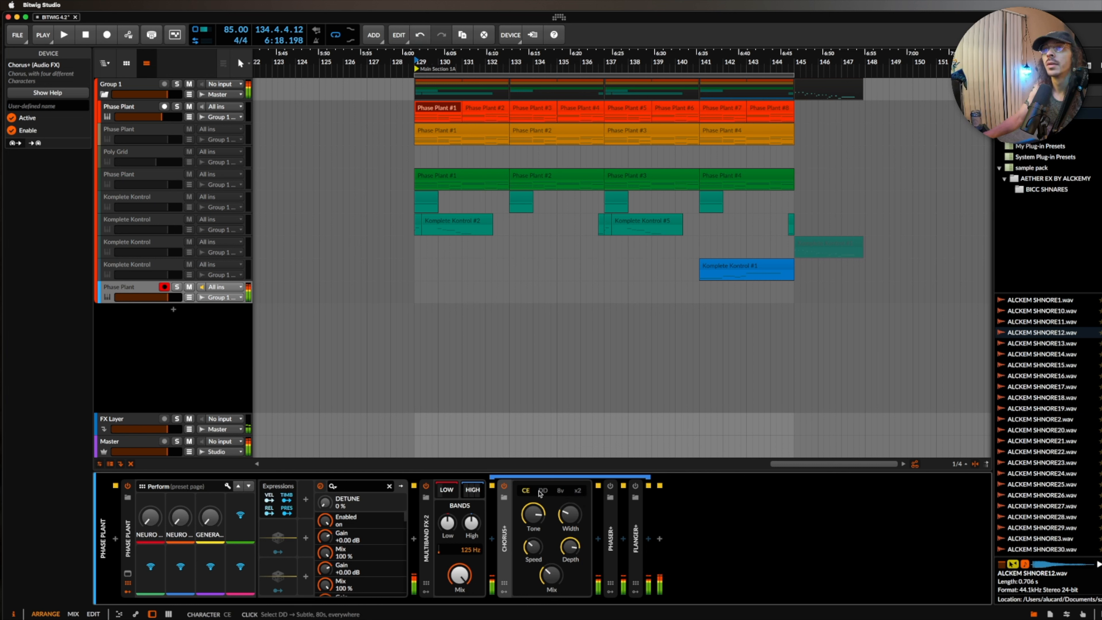
{"action": "left_click", "coordinate": [542, 491]}
{"action": "left_click_drag", "start_coordinate": [552, 575], "coordinate": [552, 576]}
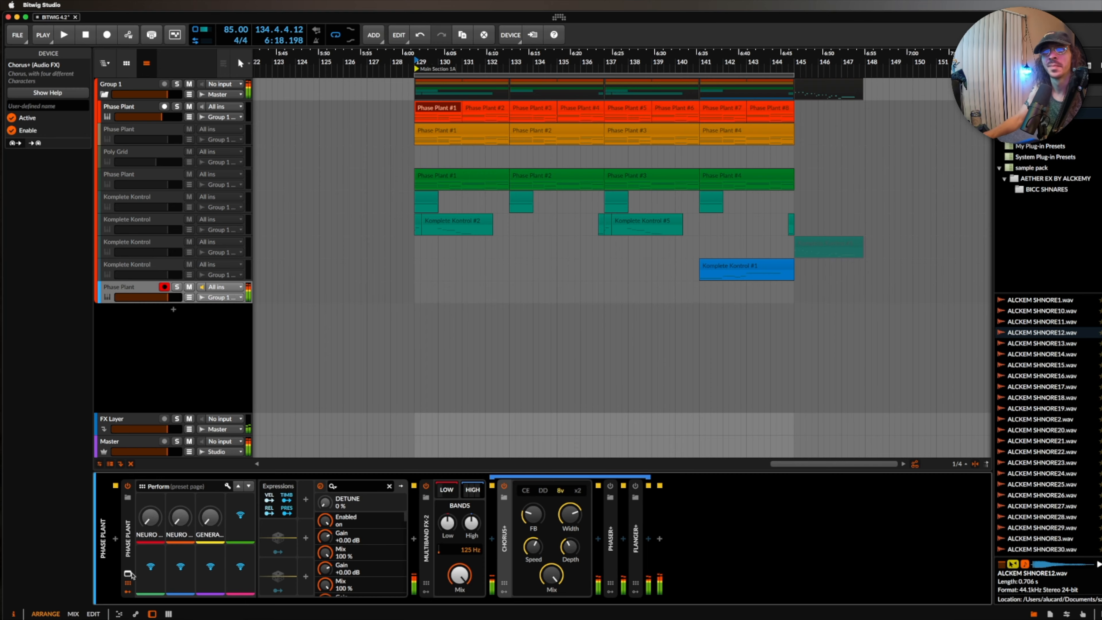
Reopen the Phase Plant window, move it clear of the device chain, show its on-screen keyboard and try the pitch wheel
{"action": "left_click", "coordinate": [127, 574]}
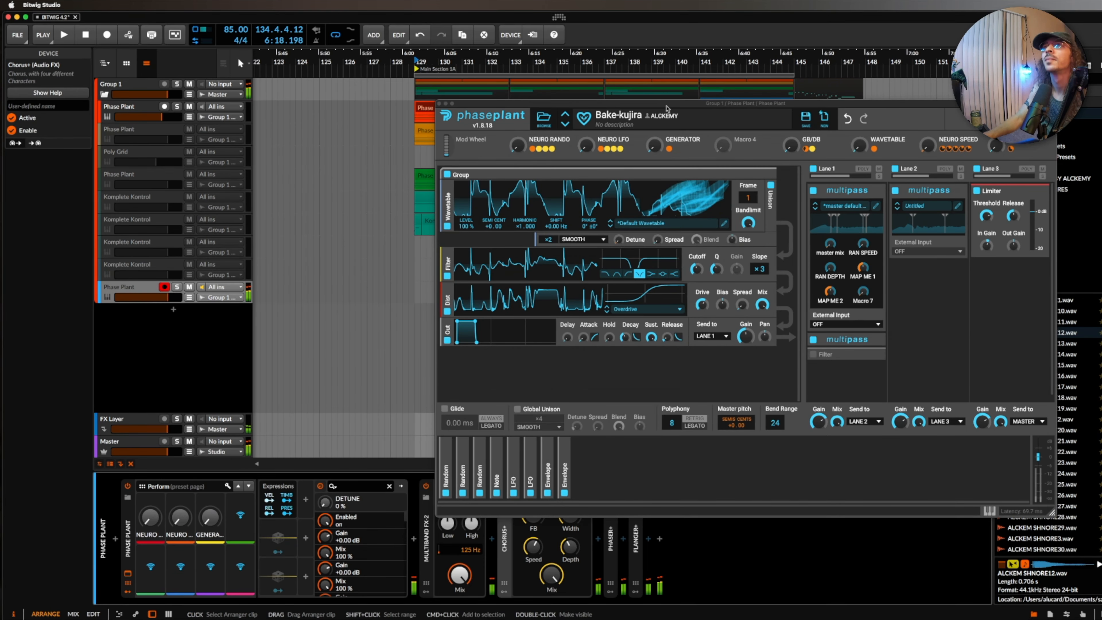
{"action": "left_click_drag", "start_coordinate": [666, 107], "coordinate": [425, 53]}
{"action": "left_click", "coordinate": [750, 457]}
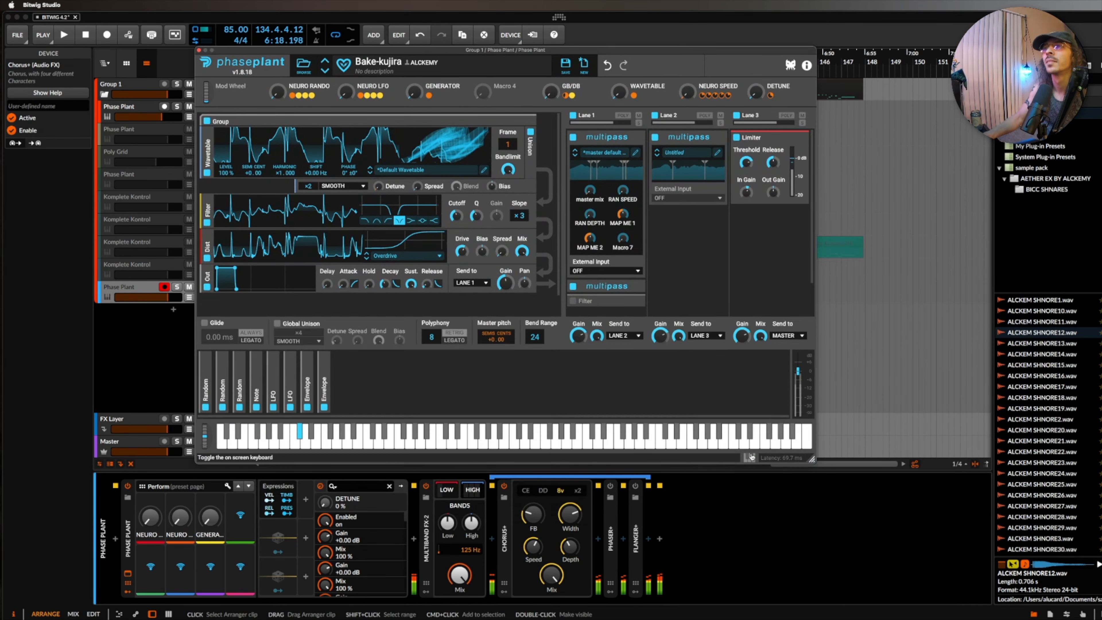
{"action": "mouse_move", "coordinate": [206, 440]}
{"action": "left_mouse_down"}
{"action": "mouse_move", "coordinate": [203, 454]}
{"action": "mouse_move", "coordinate": [209, 420]}
{"action": "left_mouse_up"}
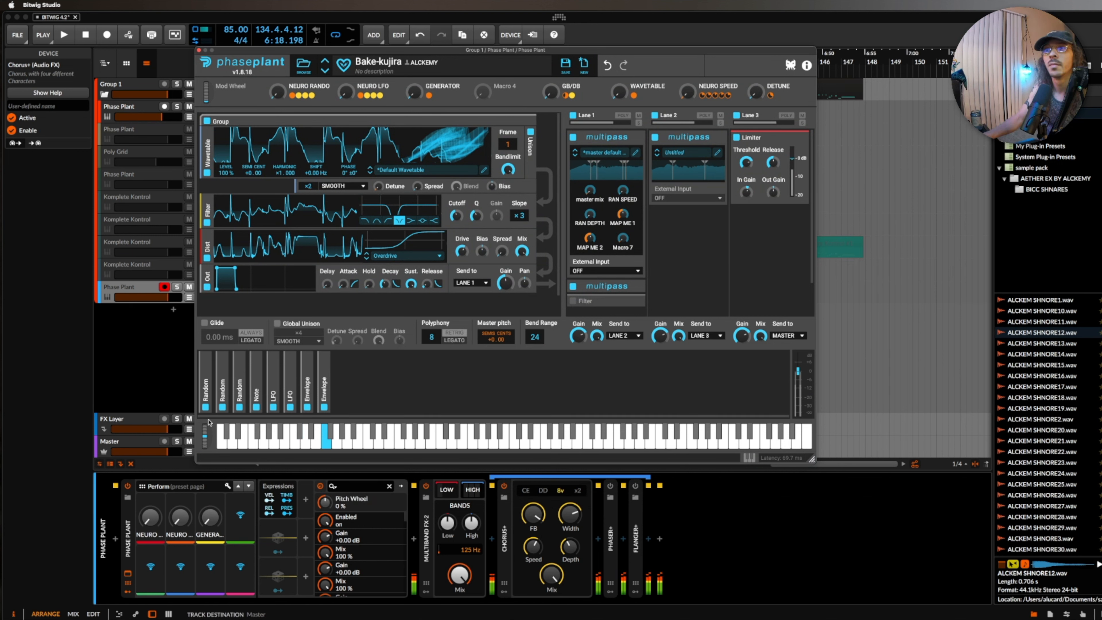
Adjust the Chorus+ Depth and Speed, switch its character to x2, and lower its Depth, Time and Width while notes play
{"action": "left_click_drag", "start_coordinate": [570, 547], "coordinate": [570, 510]}
{"action": "left_click_drag", "start_coordinate": [533, 547], "coordinate": [533, 515]}
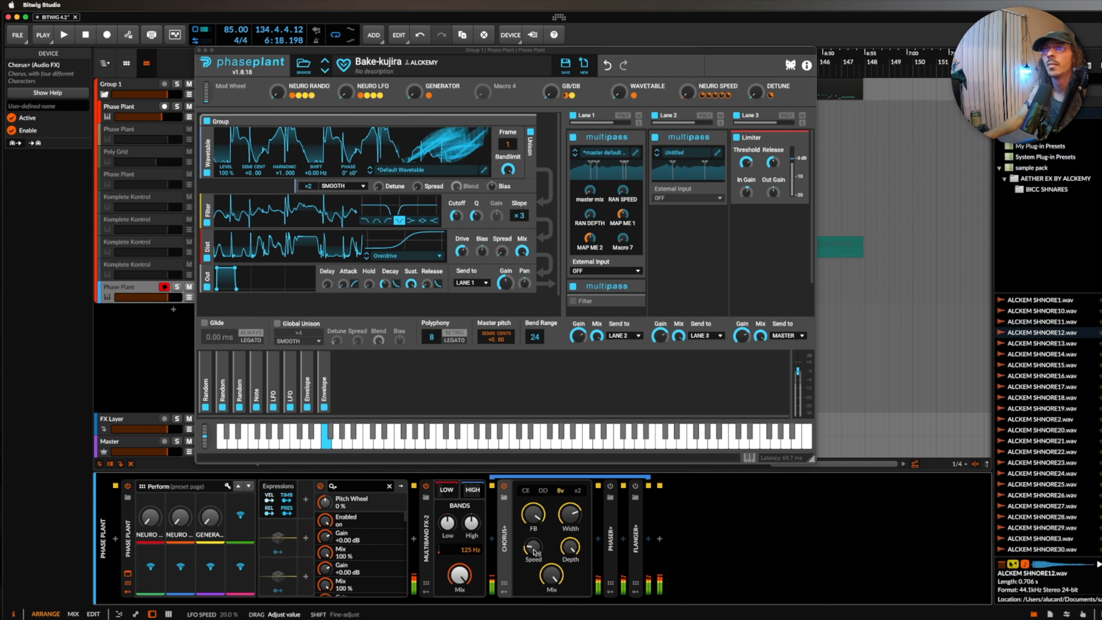
{"action": "left_click", "coordinate": [577, 491]}
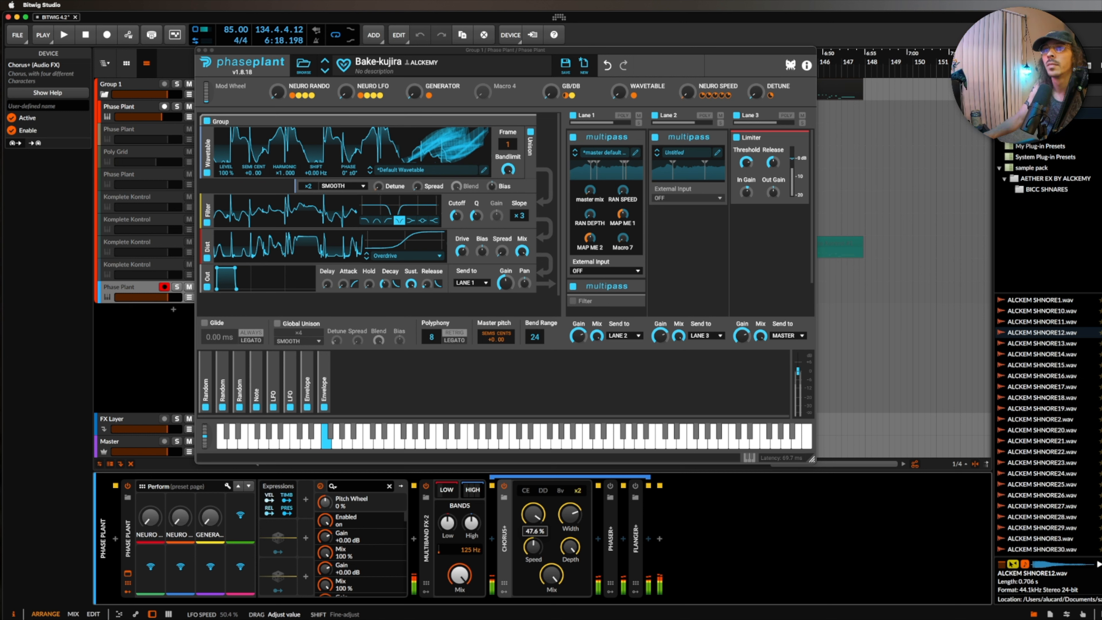
{"action": "left_click_drag", "start_coordinate": [570, 547], "coordinate": [570, 550]}
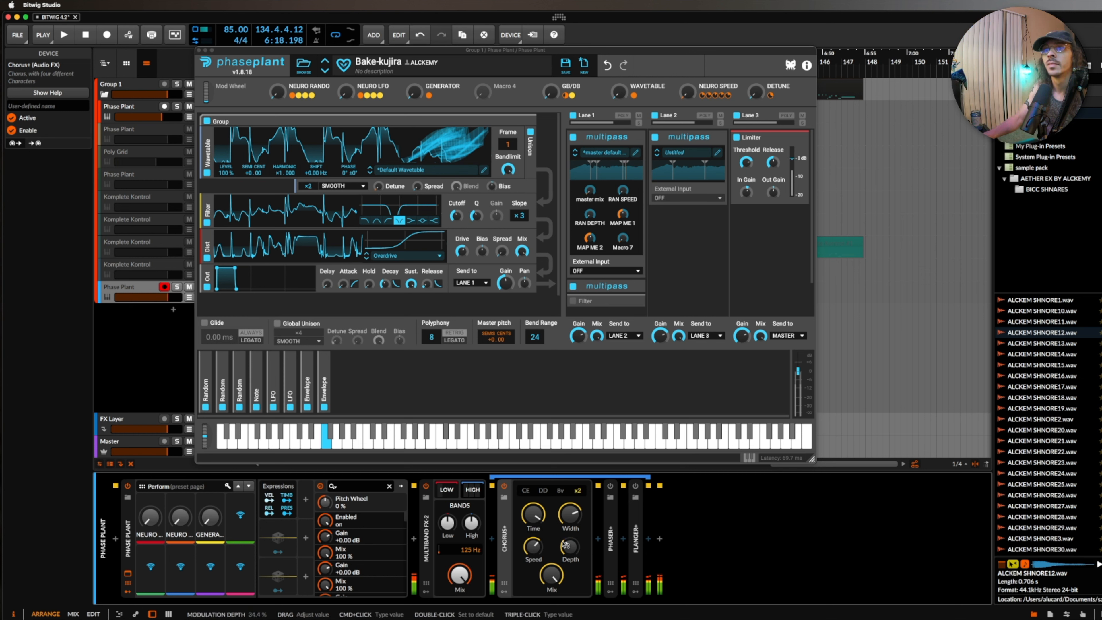
{"action": "left_click_drag", "start_coordinate": [533, 515], "coordinate": [533, 546]}
{"action": "left_click_drag", "start_coordinate": [576, 515], "coordinate": [576, 541]}
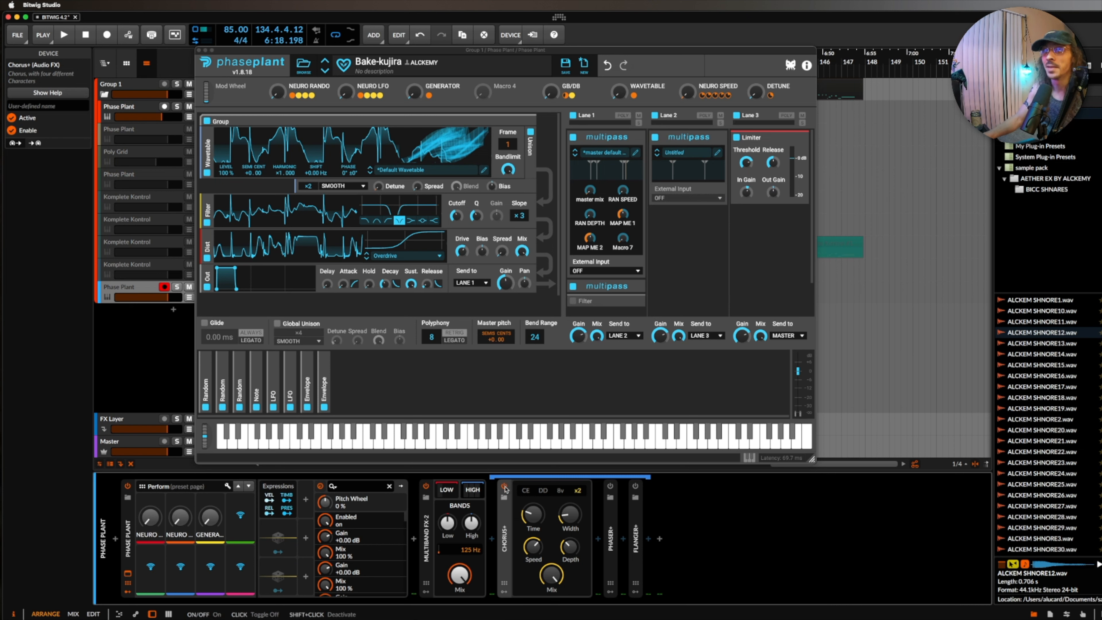
Raise the NEURO RANDO and DETUNE macros to 100 % in Phase Plant and bend the pitch wheel down
{"action": "left_click", "coordinate": [278, 93]}
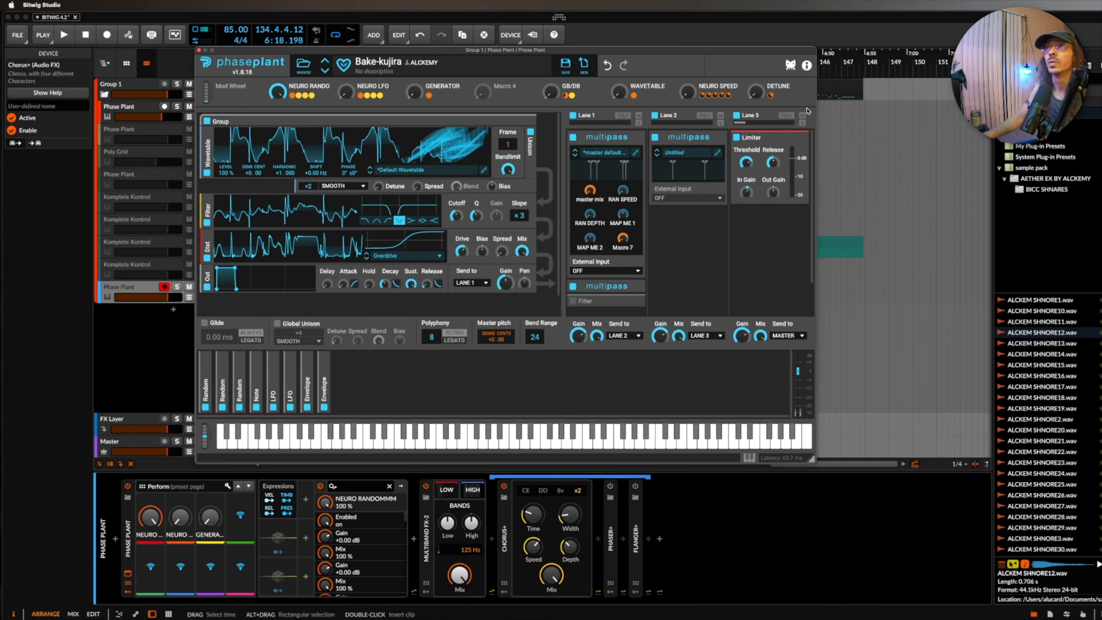
{"action": "left_click_drag", "start_coordinate": [758, 95], "coordinate": [758, 35]}
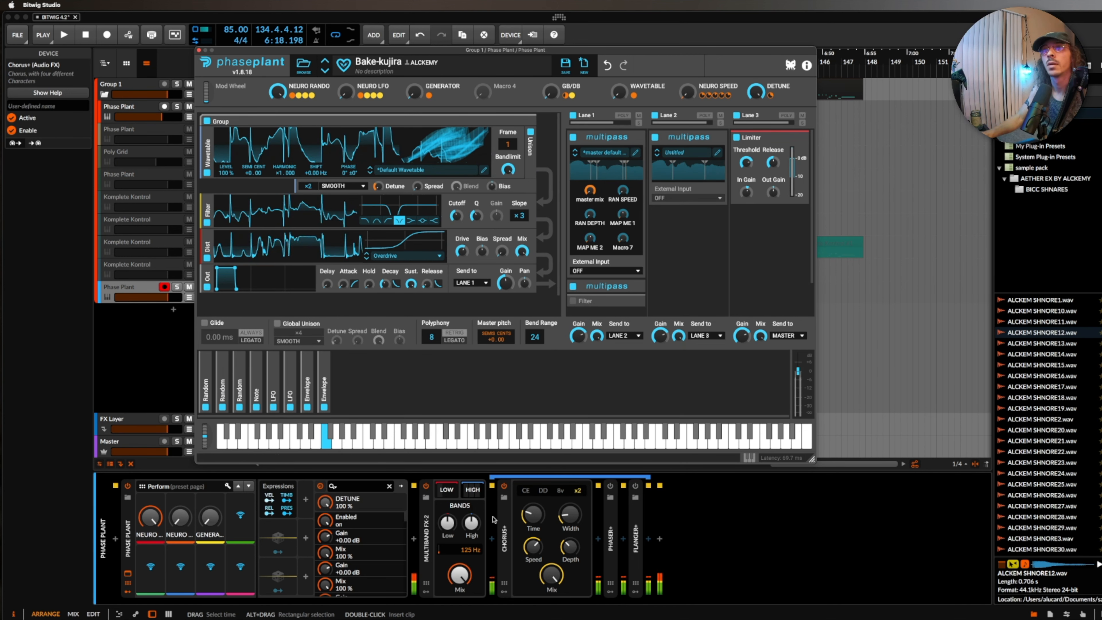
{"action": "left_click_drag", "start_coordinate": [205, 437], "coordinate": [203, 448]}
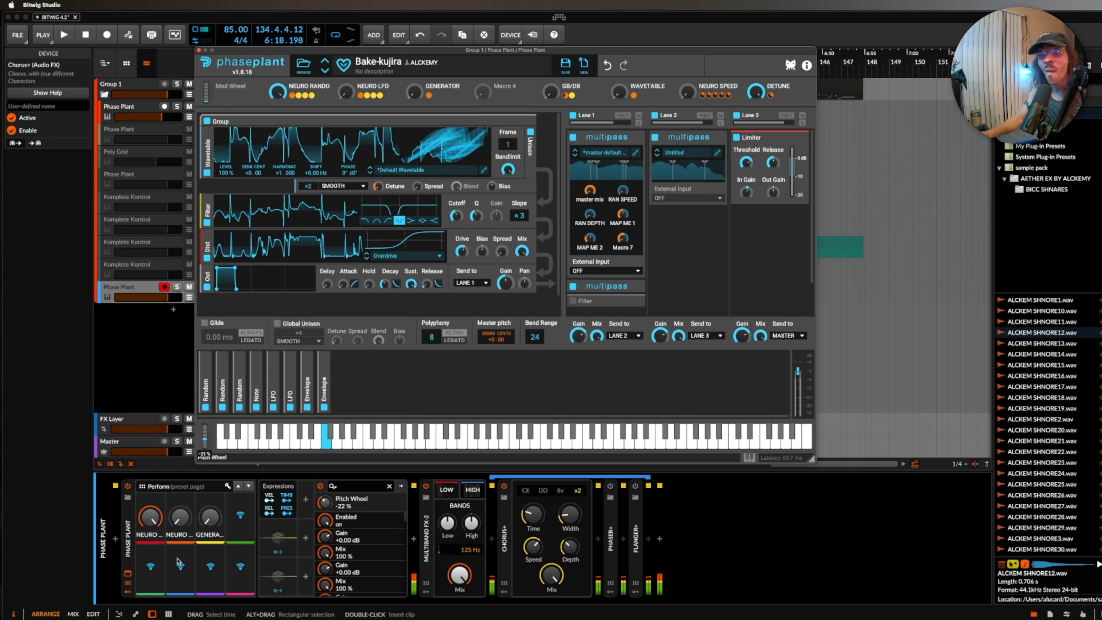
Try the 8v and DD characters of the Chorus+ with downward pitch bends, and set it back to CE
{"action": "left_click", "coordinate": [560, 490]}
{"action": "left_click_drag", "start_coordinate": [205, 435], "coordinate": [215, 467]}
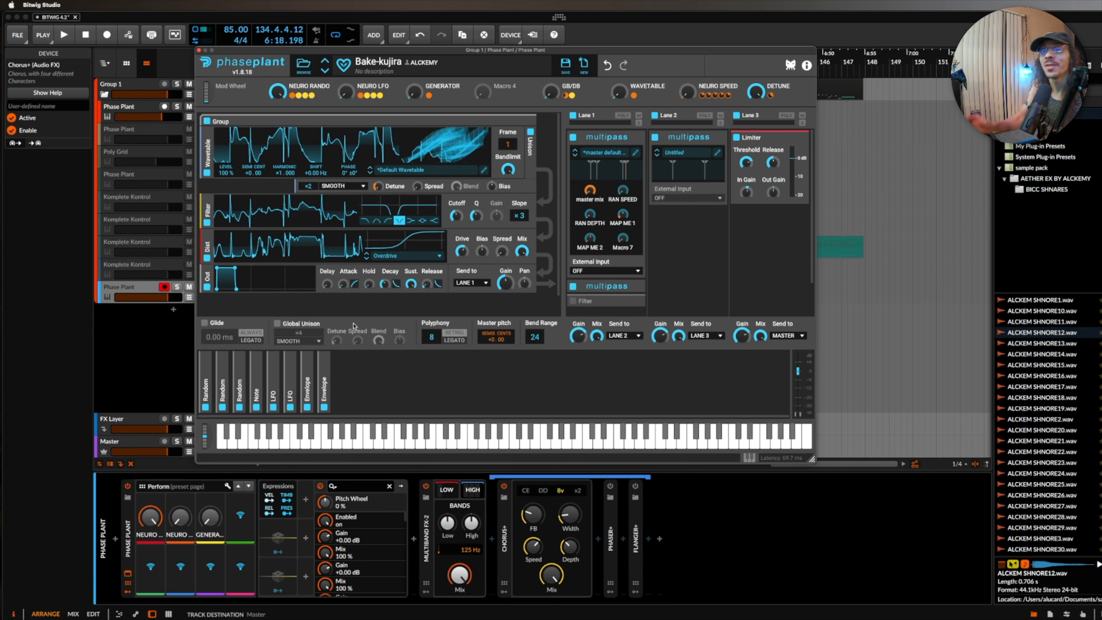
{"action": "left_click", "coordinate": [543, 490]}
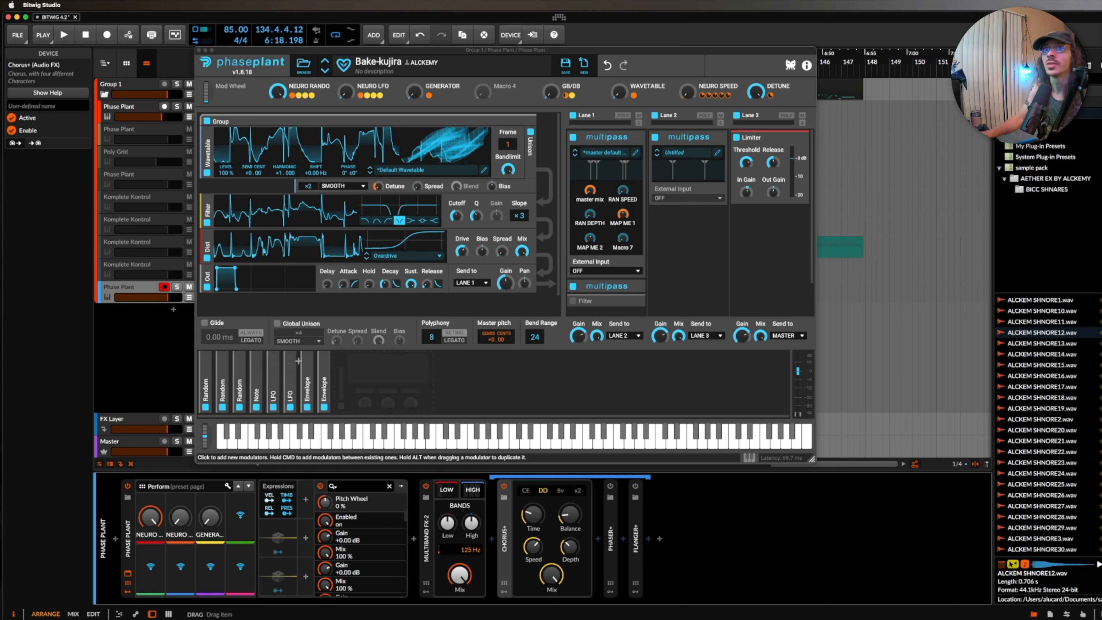
{"action": "left_click_drag", "start_coordinate": [207, 438], "coordinate": [204, 478]}
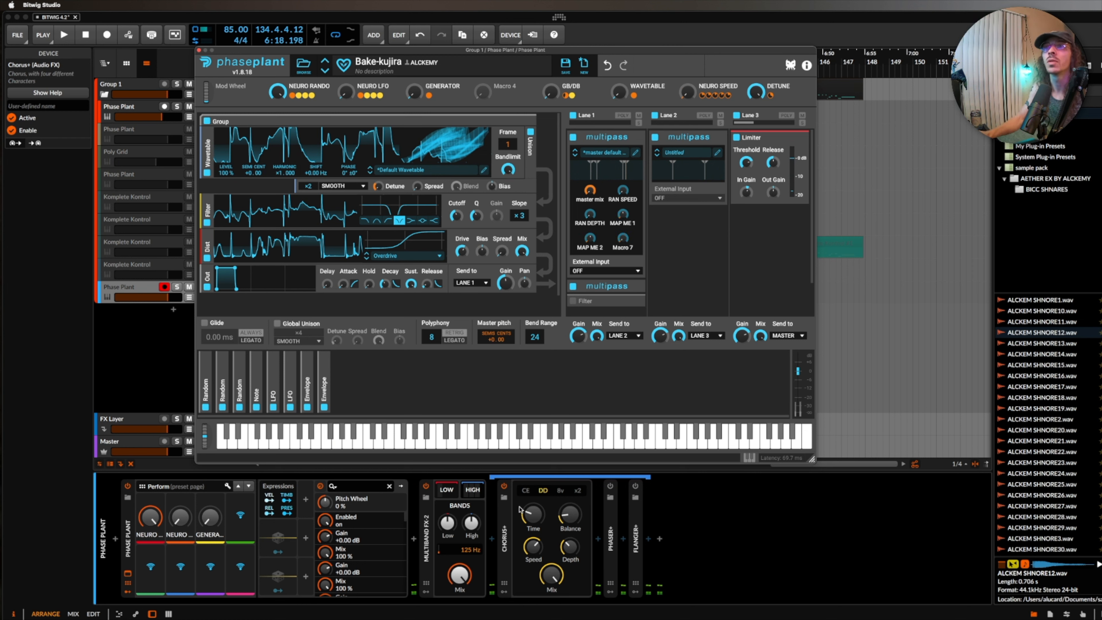
{"action": "left_click", "coordinate": [525, 489]}
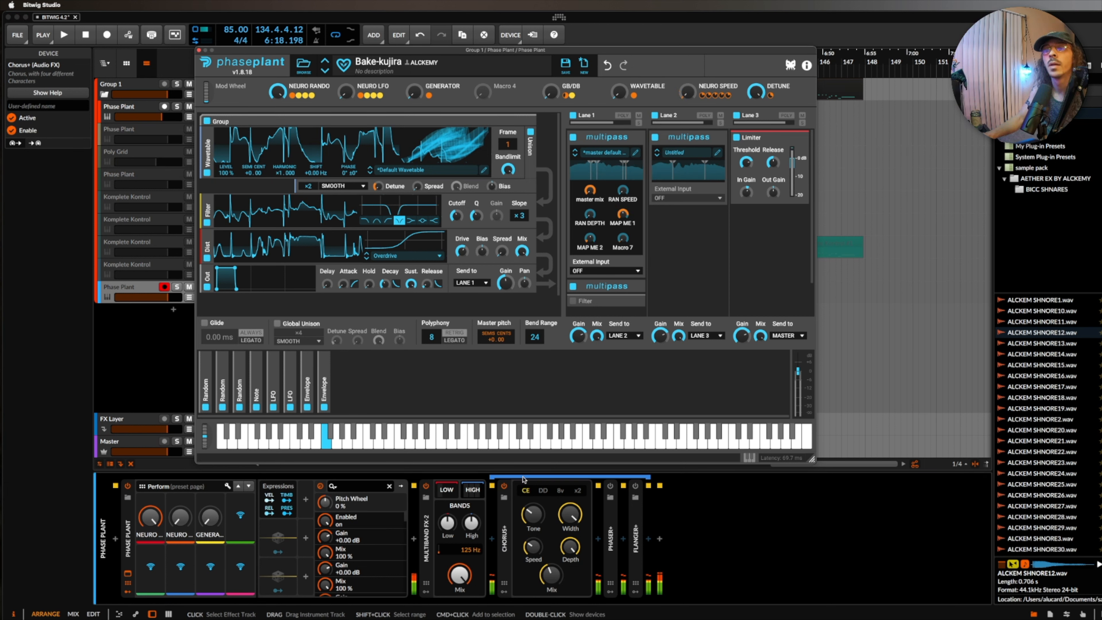
Disable the Chorus+ and enable the Phaser+
{"action": "left_click", "coordinate": [504, 486]}
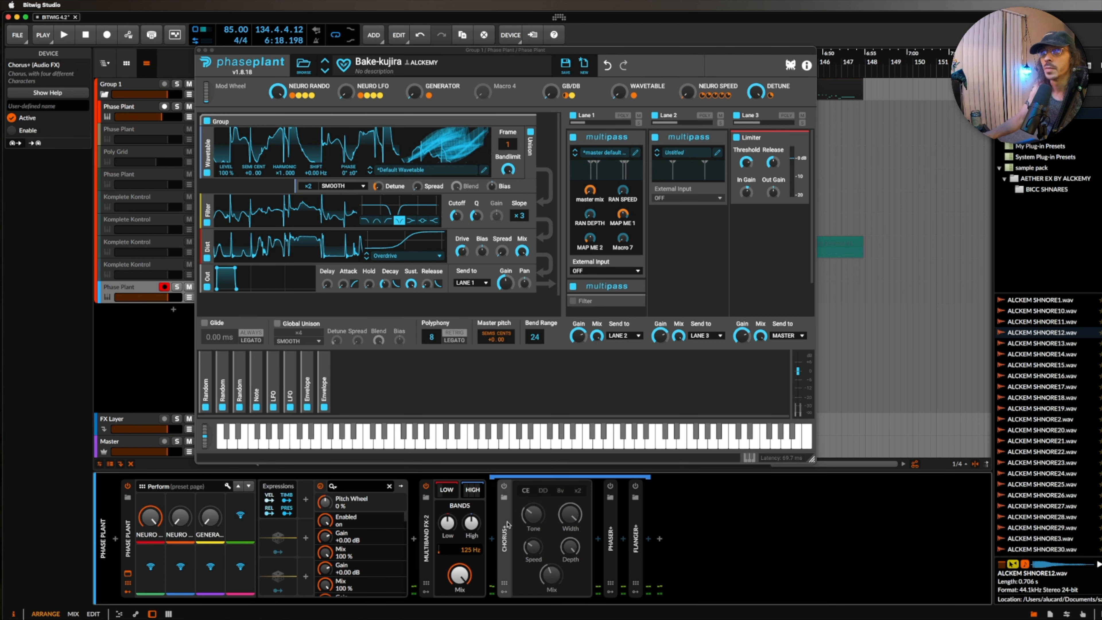
{"action": "left_click", "coordinate": [607, 510]}
{"action": "left_click", "coordinate": [610, 486]}
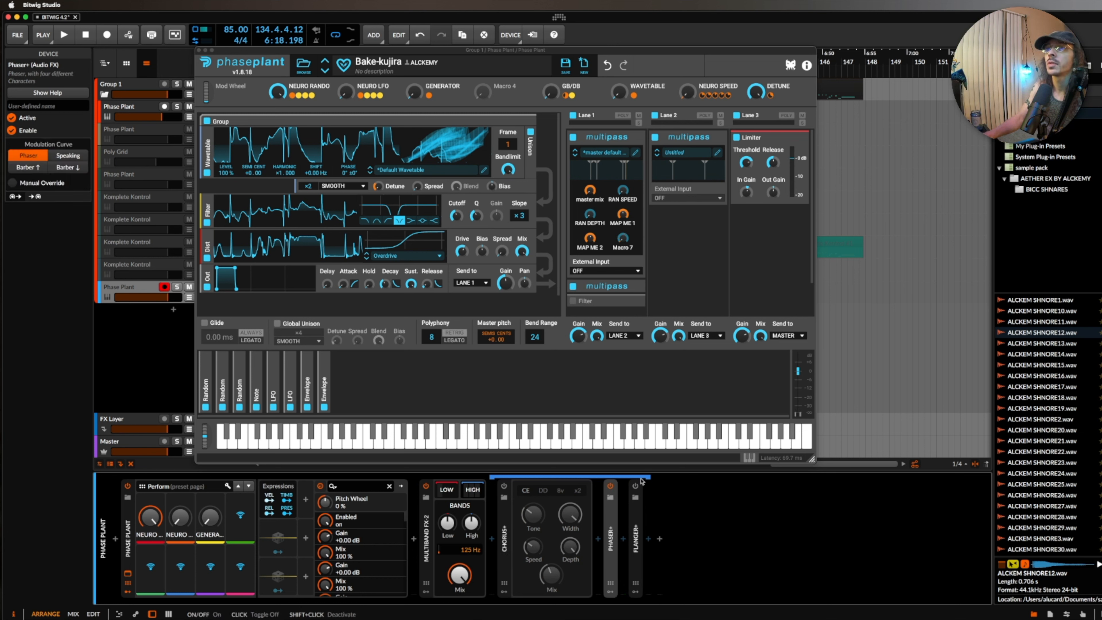
Reset the DETUNE and NEURO RANDO macros to 0 % in Phase Plant
{"action": "double_click", "coordinate": [756, 91]}
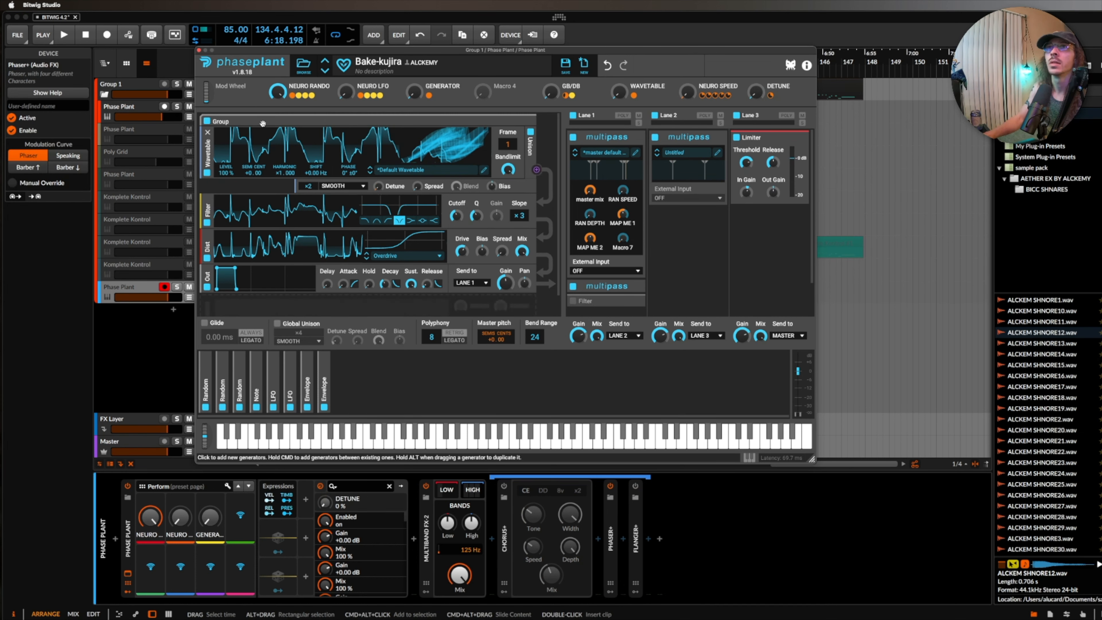
{"action": "left_click_drag", "start_coordinate": [278, 92], "coordinate": [278, 93]}
{"action": "double_click", "coordinate": [278, 91]}
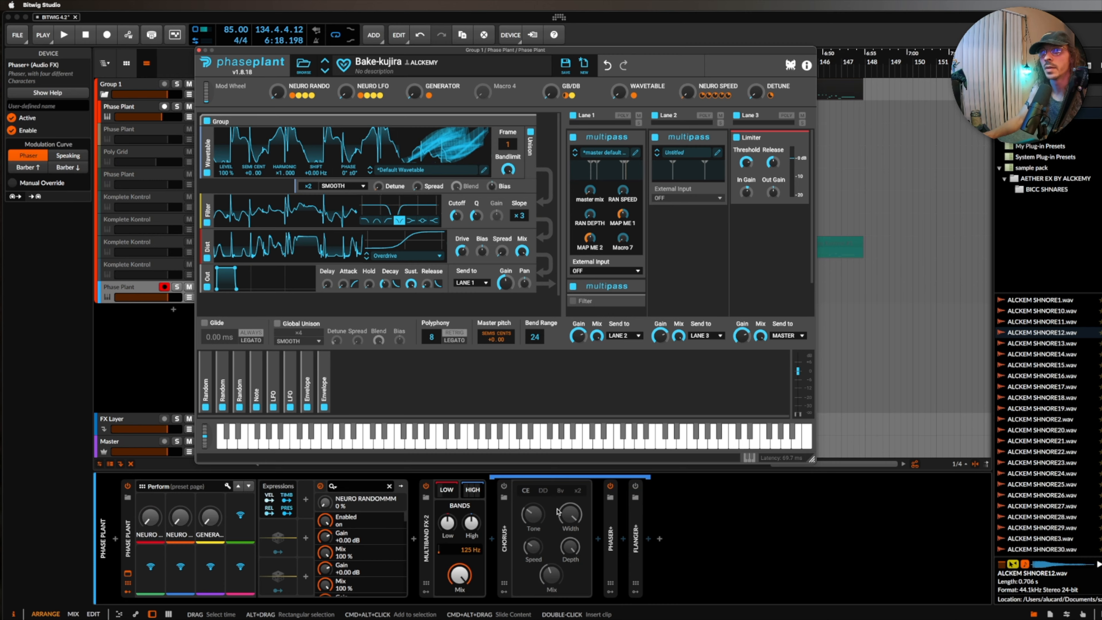
Expand the Phaser+, adjust its Speed and set its modulation curve to Speaking
{"action": "double_click", "coordinate": [610, 530]}
{"action": "left_click_drag", "start_coordinate": [640, 547], "coordinate": [640, 545]}
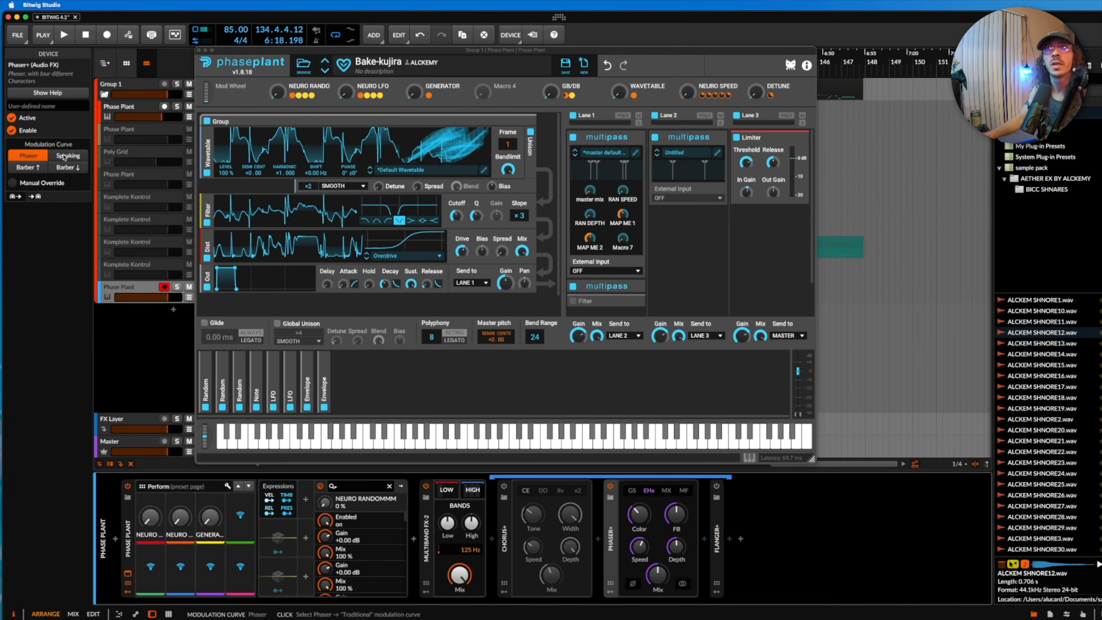
{"action": "left_click", "coordinate": [65, 156]}
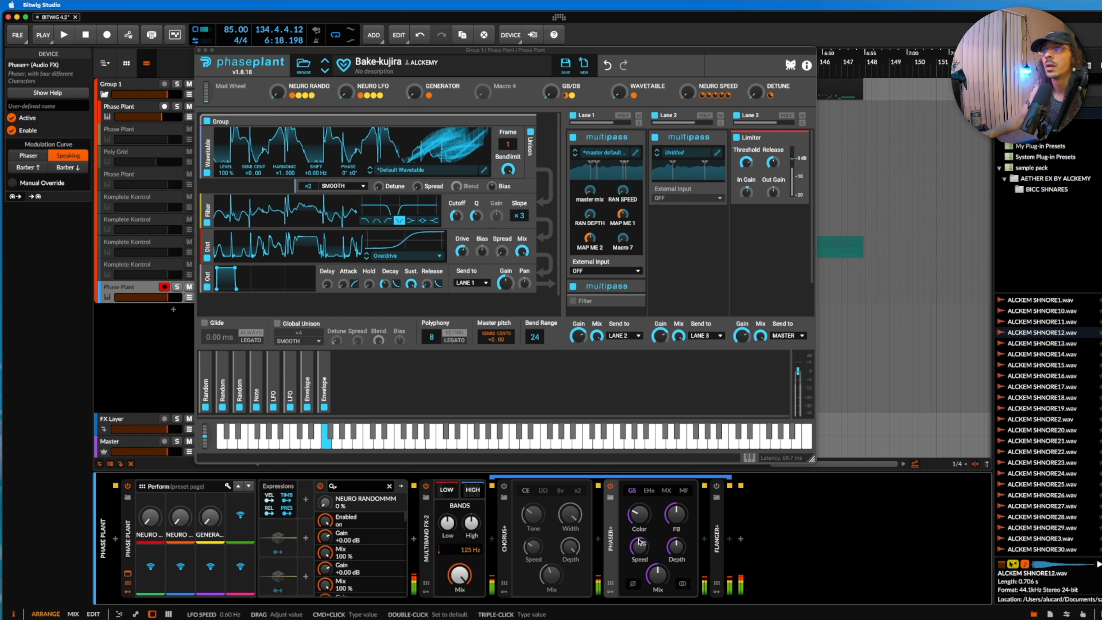
Adjust the feedback, Color and Speed of the Phaser+ in its GS character while a note plays
{"action": "left_click_drag", "start_coordinate": [675, 515], "coordinate": [676, 512]}
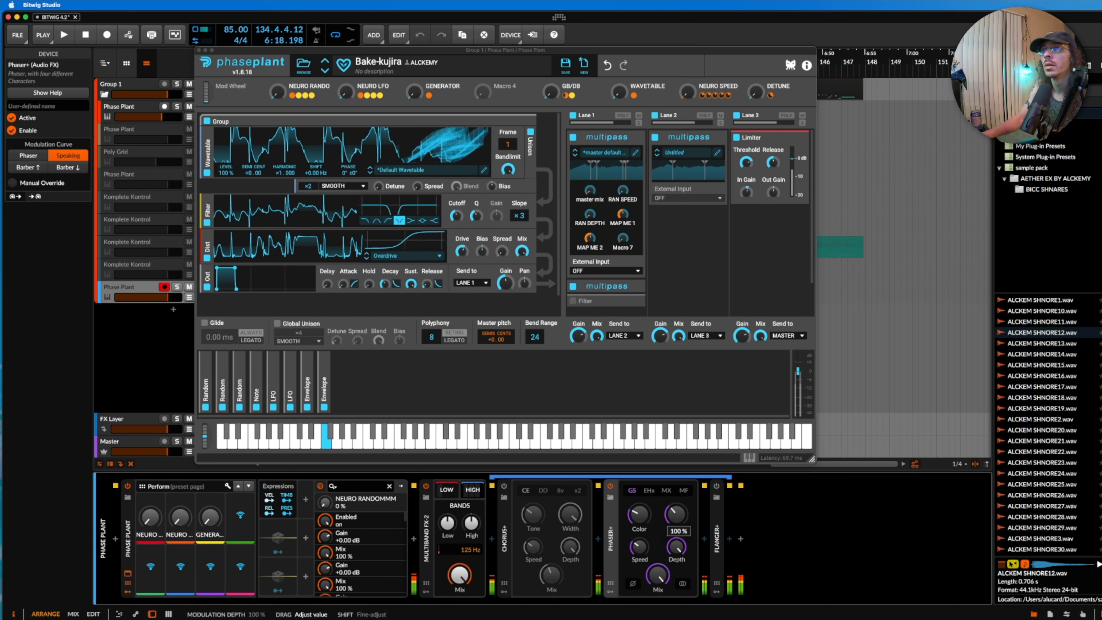
{"action": "left_click_drag", "start_coordinate": [640, 514], "coordinate": [639, 506]}
{"action": "left_click_drag", "start_coordinate": [640, 548], "coordinate": [636, 510]}
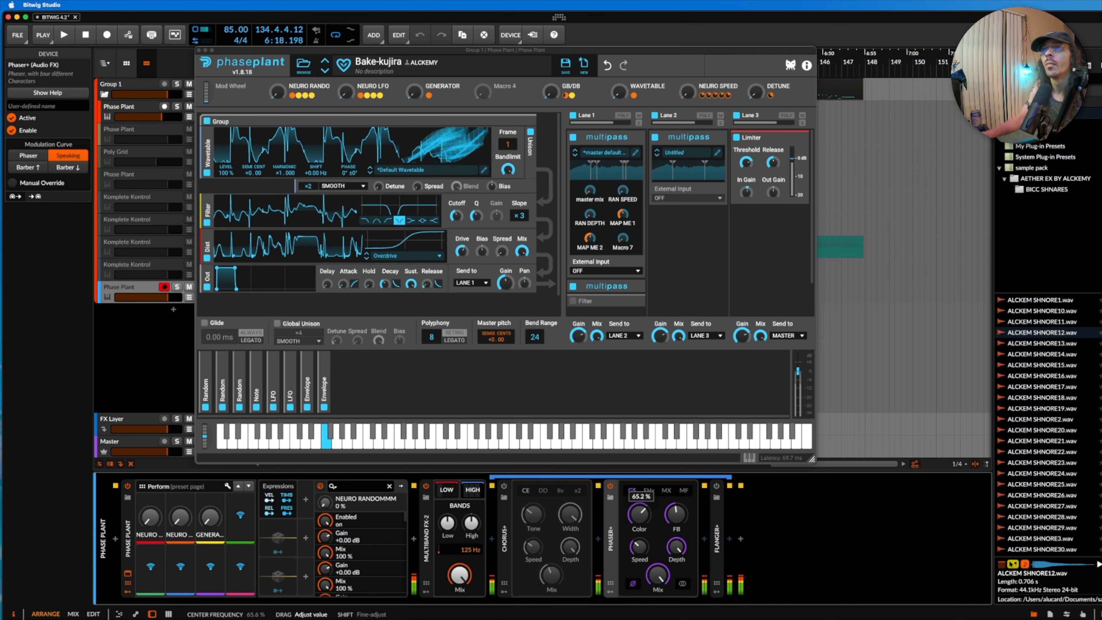
{"action": "left_click_drag", "start_coordinate": [637, 513], "coordinate": [637, 516]}
Switch the Phaser+ to EHx, adjust its Color, raise its feedback and lower its Depth to 14 %
{"action": "left_click", "coordinate": [648, 490]}
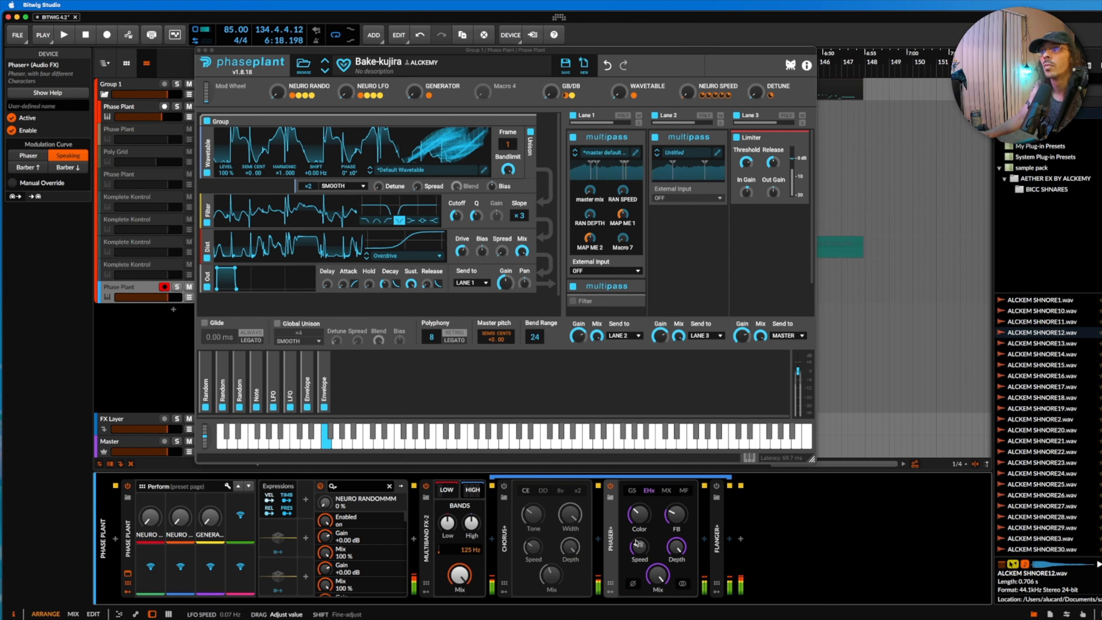
{"action": "mouse_move", "coordinate": [640, 517]}
{"action": "left_mouse_down"}
{"action": "mouse_move", "coordinate": [676, 503]}
{"action": "mouse_move", "coordinate": [638, 518]}
{"action": "mouse_move", "coordinate": [639, 499]}
{"action": "mouse_move", "coordinate": [639, 516]}
{"action": "left_mouse_up"}
{"action": "left_click_drag", "start_coordinate": [676, 515], "coordinate": [676, 497]}
{"action": "left_click_drag", "start_coordinate": [676, 545], "coordinate": [676, 580]}
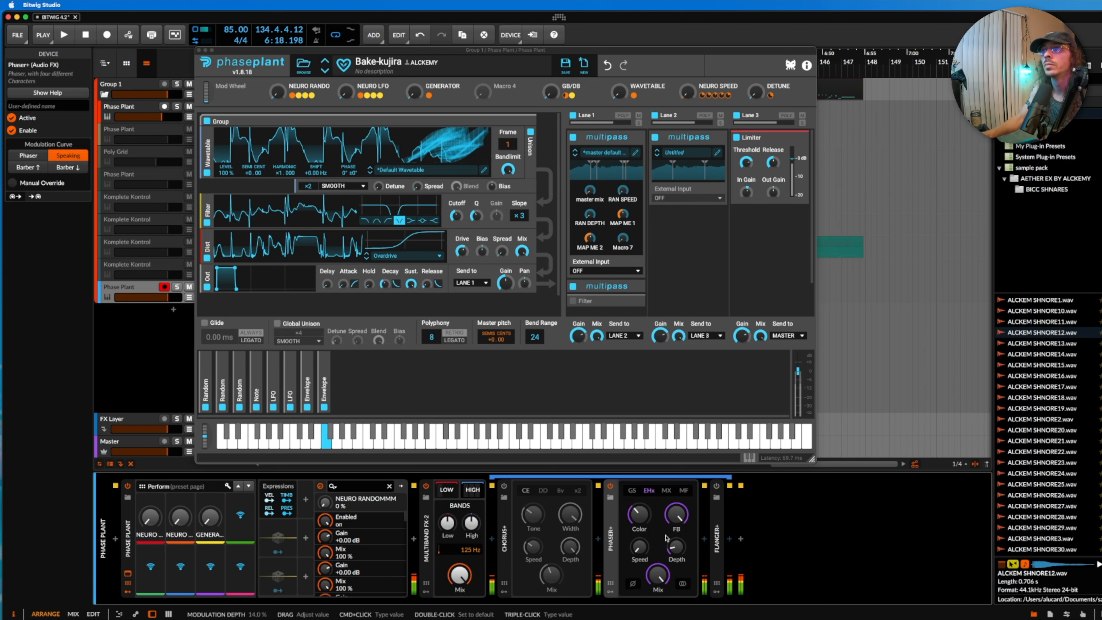
Lower the Phaser+ Color, toggle its polarity and stereo switches, and readjust its Depth
{"action": "left_click_drag", "start_coordinate": [638, 514], "coordinate": [634, 591]}
{"action": "left_click", "coordinate": [633, 584]}
{"action": "left_click", "coordinate": [683, 582]}
{"action": "left_click_drag", "start_coordinate": [676, 547], "coordinate": [676, 575]}
Switch the Phaser+ to MX, adjust its feedback, Speed, Color and Depth, and try the MF character with its polarity toggled
{"action": "left_click", "coordinate": [665, 491]}
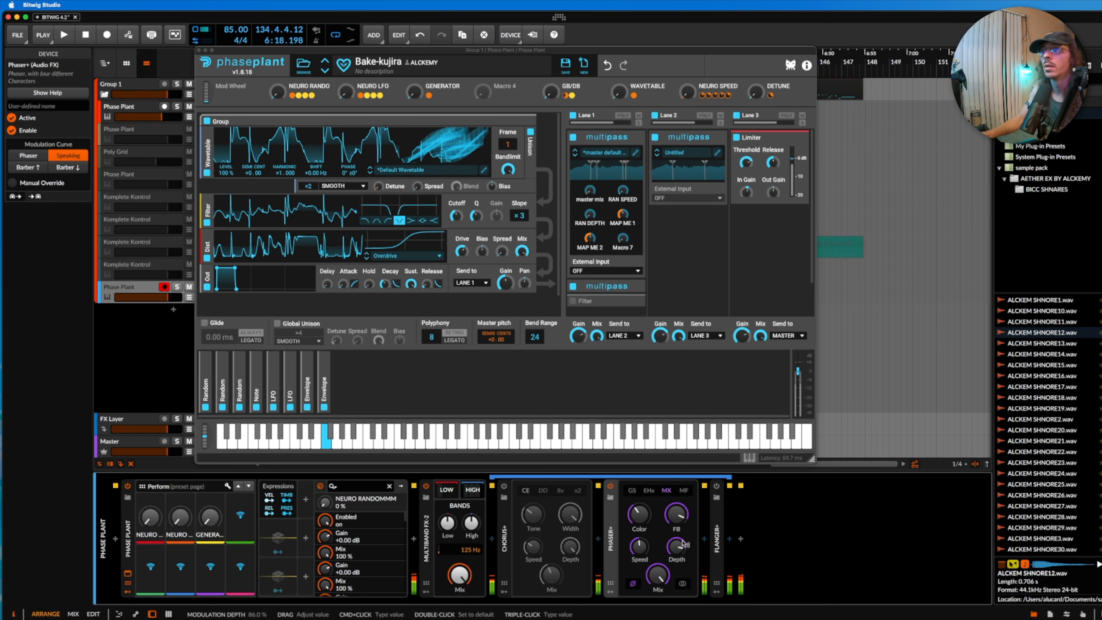
{"action": "left_click_drag", "start_coordinate": [676, 514], "coordinate": [639, 558]}
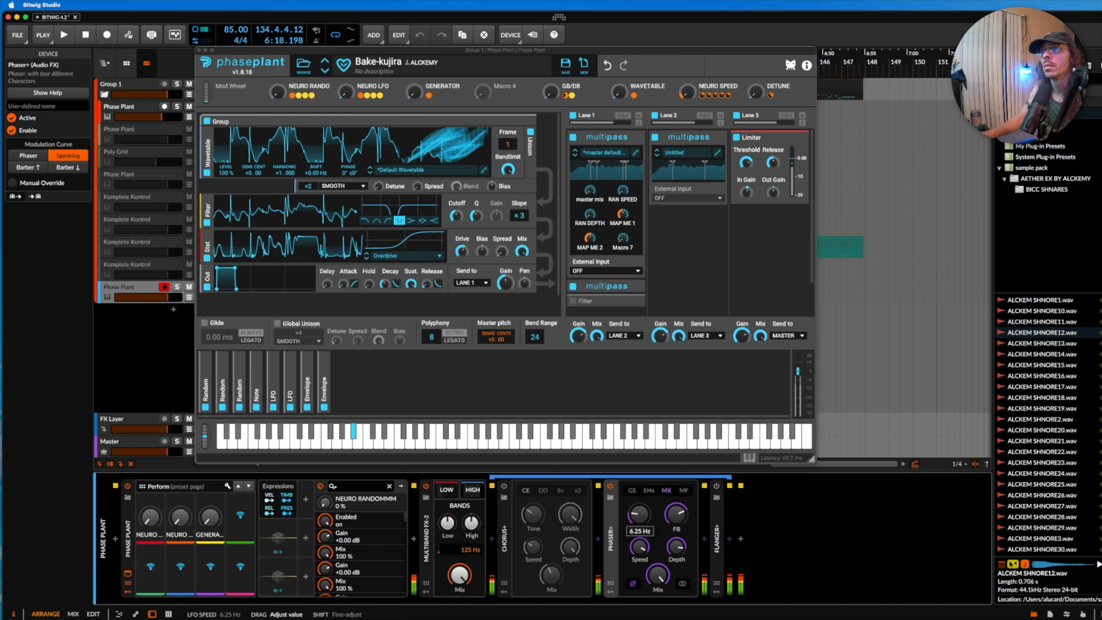
{"action": "left_click_drag", "start_coordinate": [639, 514], "coordinate": [639, 504]}
{"action": "left_click_drag", "start_coordinate": [676, 547], "coordinate": [676, 560]}
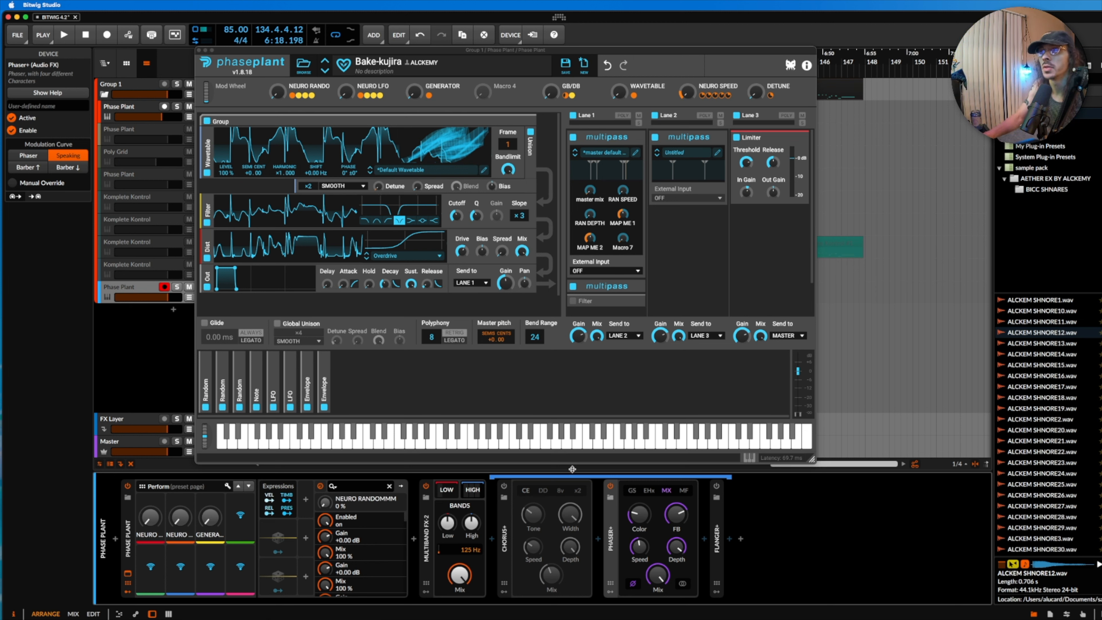
{"action": "left_click", "coordinate": [684, 490]}
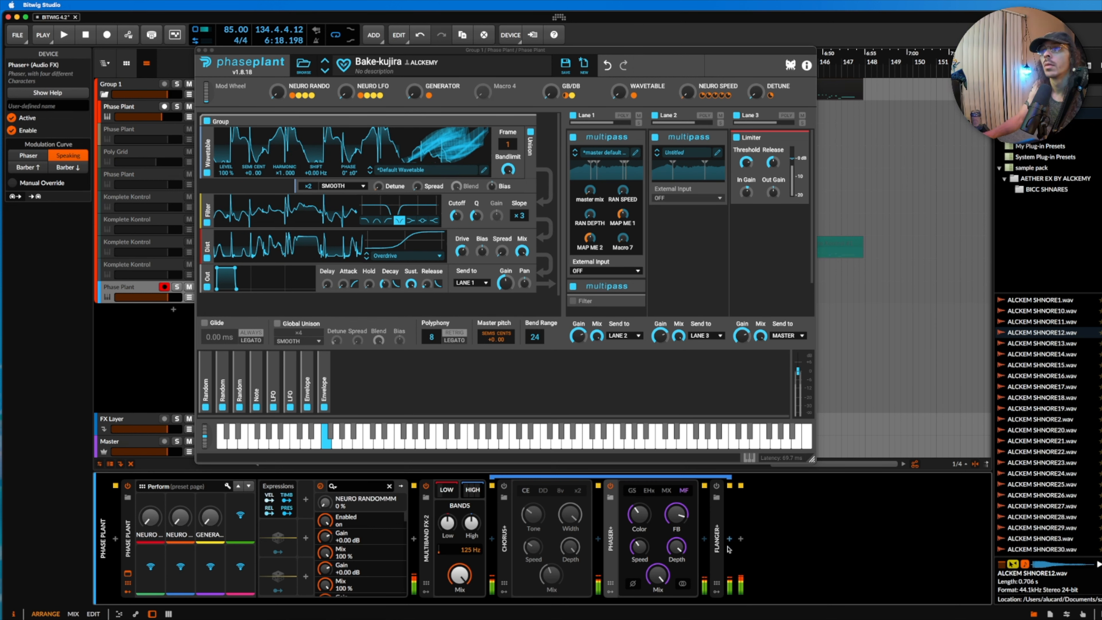
{"action": "left_click", "coordinate": [633, 584]}
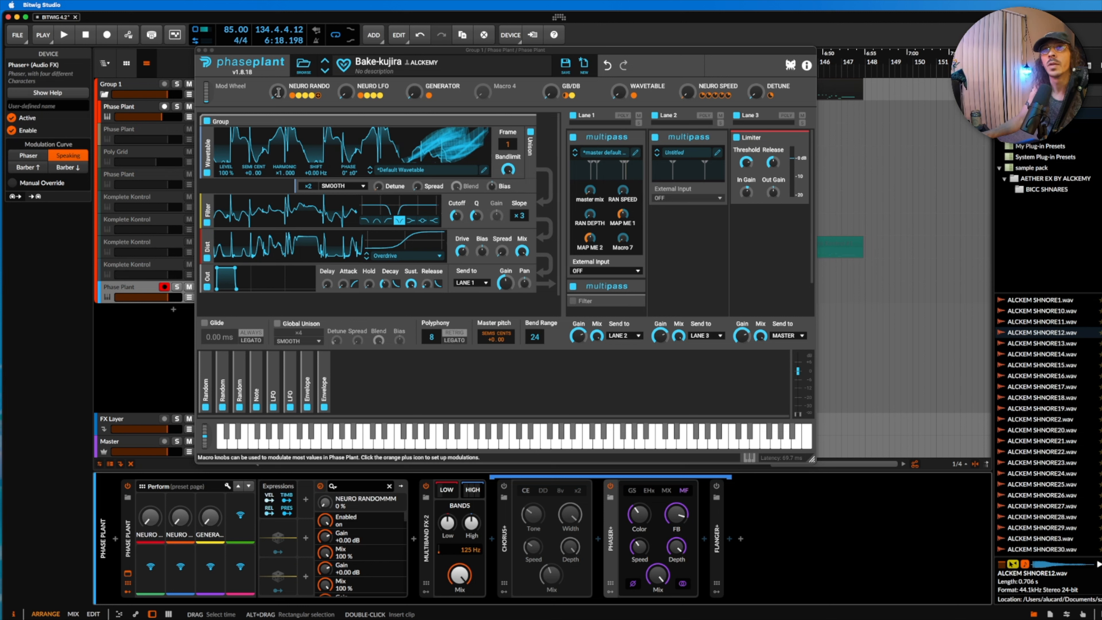
Turn the NEURO RANDO and DETUNE macros fully up and bend the pitch wheel up and down to audition the Phaser+
{"action": "left_click_drag", "start_coordinate": [279, 93], "coordinate": [280, 21]}
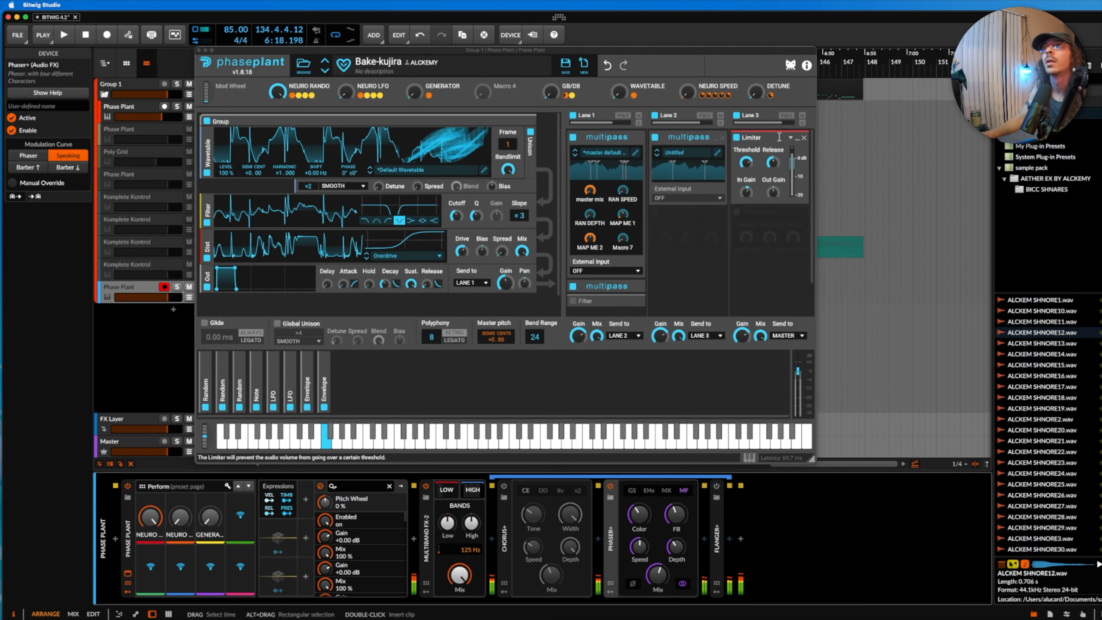
{"action": "left_click", "coordinate": [756, 92]}
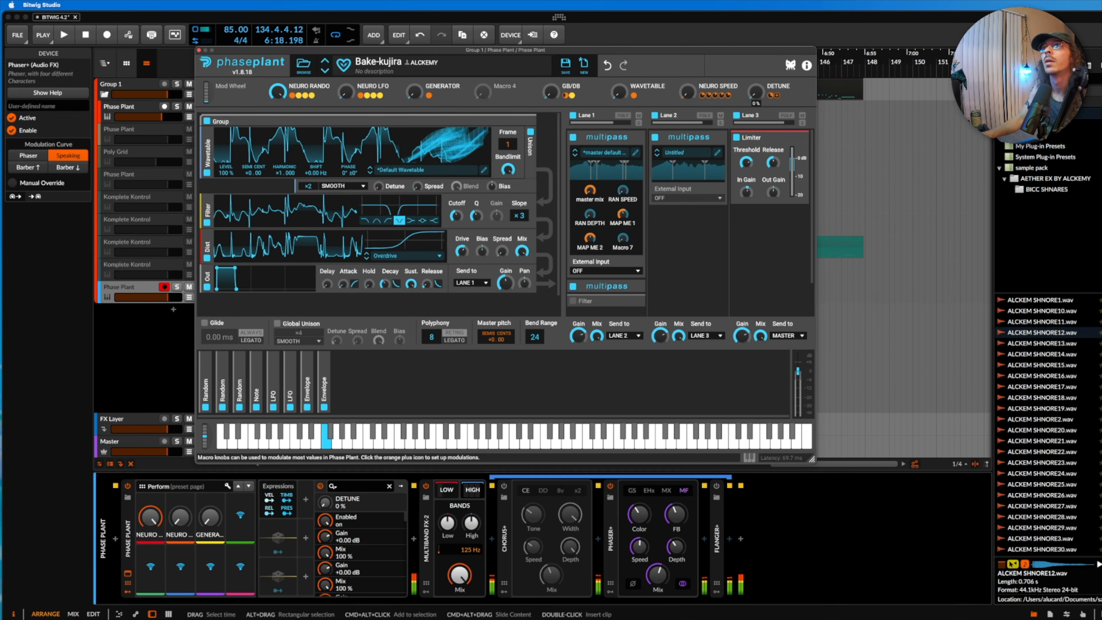
{"action": "left_click_drag", "start_coordinate": [756, 92], "coordinate": [756, 21]}
{"action": "left_click_drag", "start_coordinate": [205, 437], "coordinate": [204, 428]}
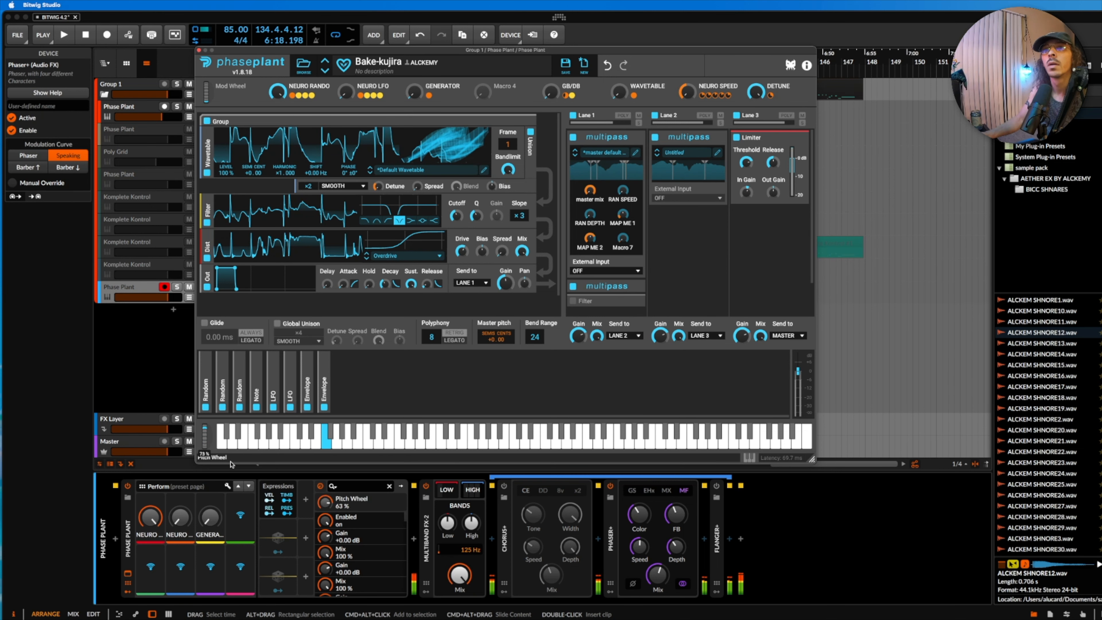
{"action": "left_click_drag", "start_coordinate": [232, 464], "coordinate": [206, 454]}
{"action": "left_click_drag", "start_coordinate": [226, 494], "coordinate": [184, 499]}
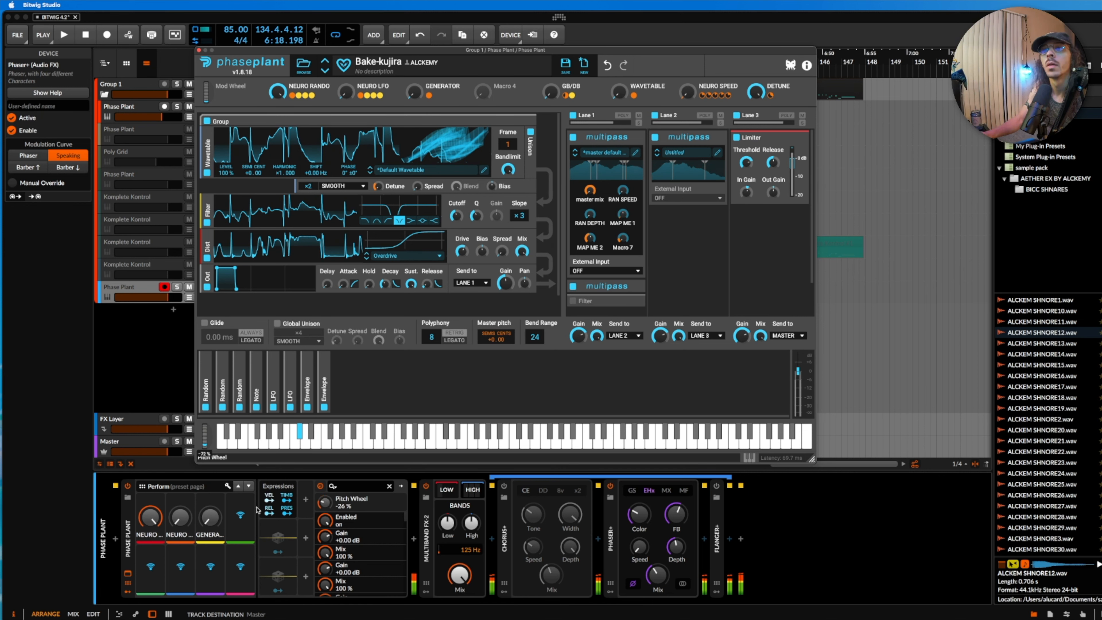
Set the Phaser+ to MX, raise its Mix and audition it with a downward pitch bend
{"action": "left_click", "coordinate": [666, 491]}
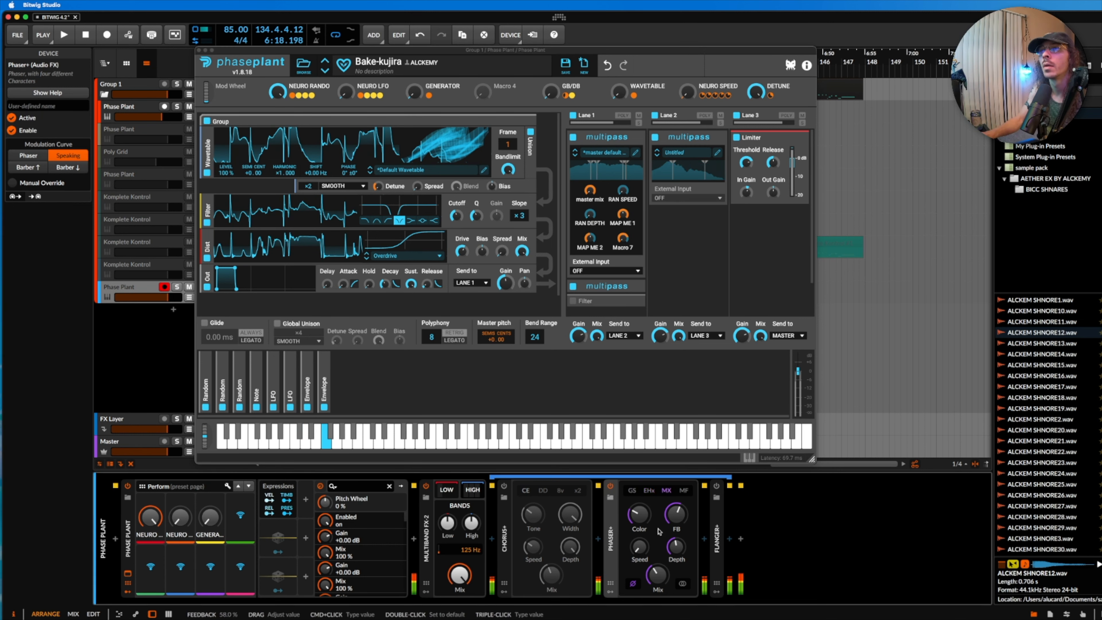
{"action": "left_click_drag", "start_coordinate": [660, 576], "coordinate": [660, 545]}
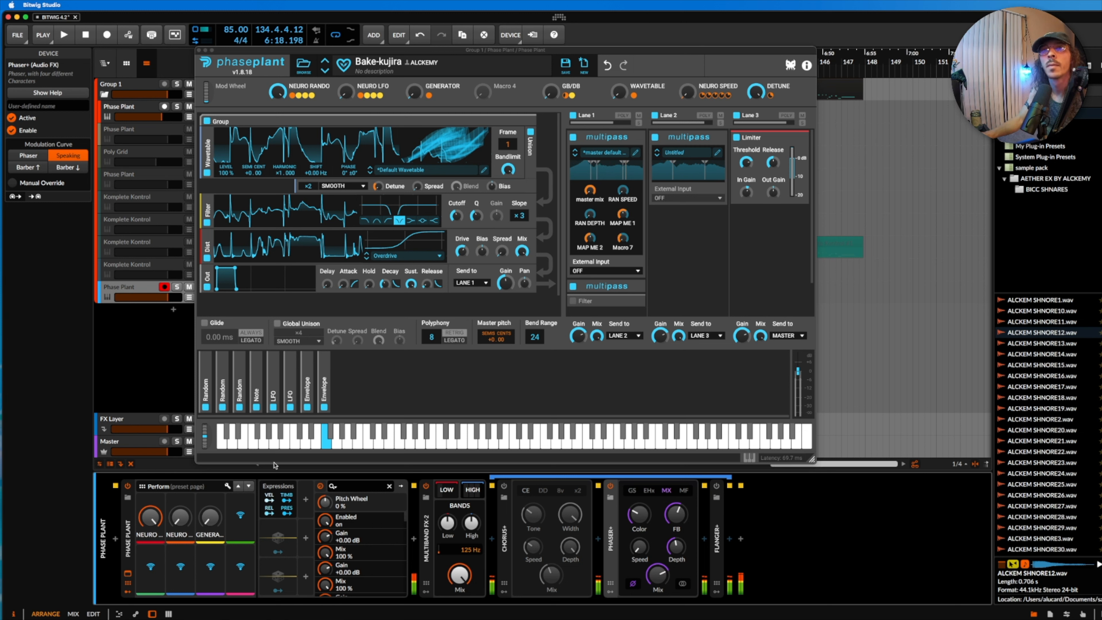
{"action": "left_click_drag", "start_coordinate": [205, 436], "coordinate": [215, 492]}
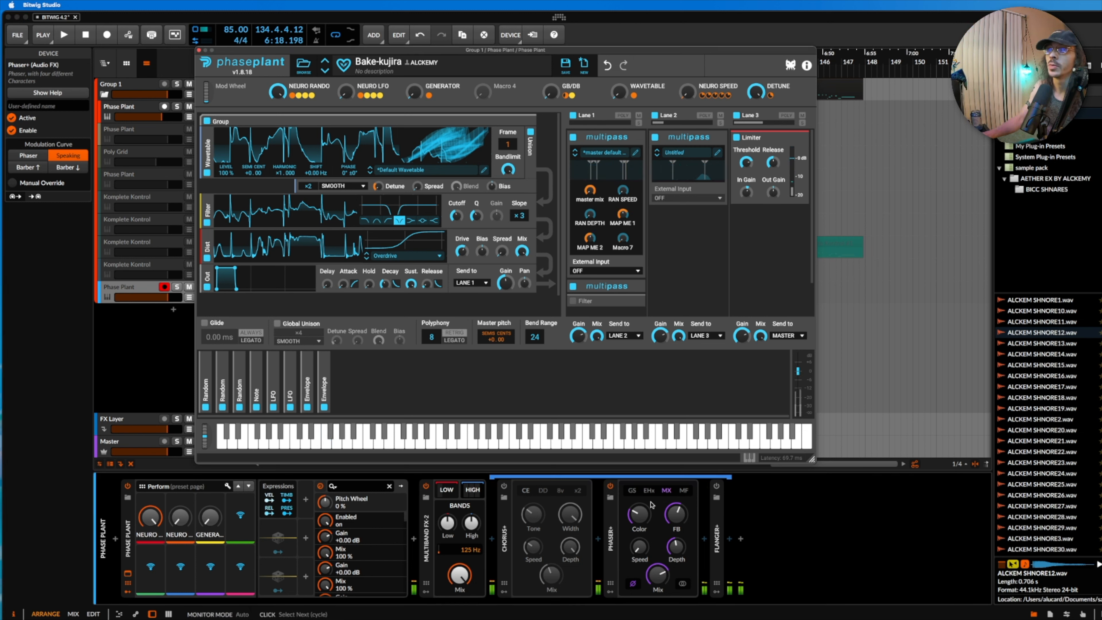
Disable the Phaser+, turn the NEURO RANDO macro down to 0 % and expand the Flanger+
{"action": "left_click", "coordinate": [611, 487]}
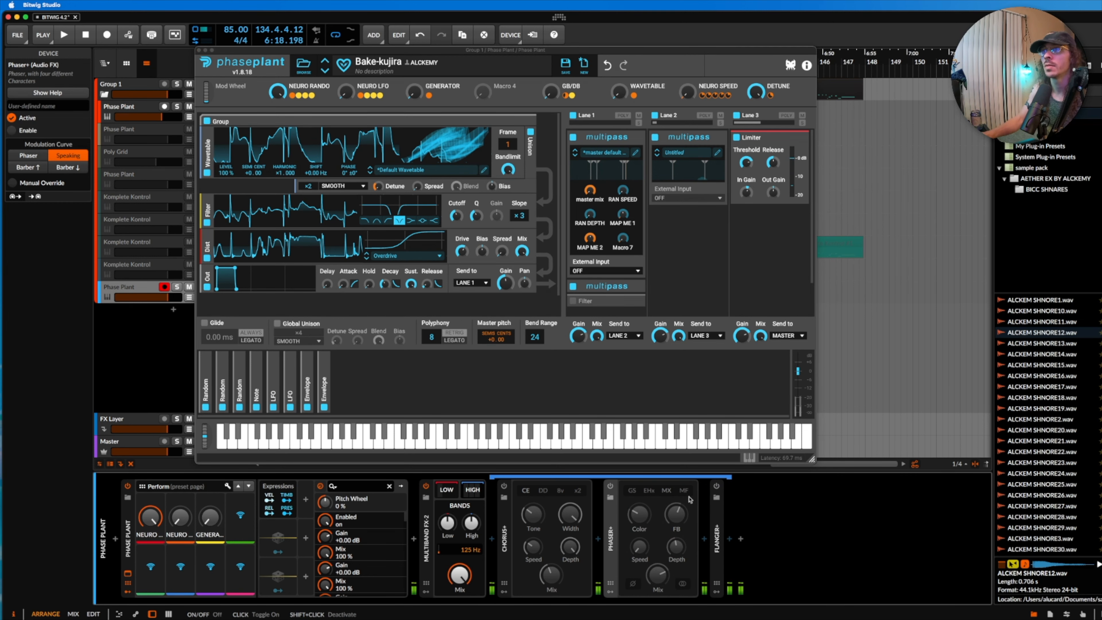
{"action": "left_click_drag", "start_coordinate": [278, 92], "coordinate": [278, 144]}
{"action": "double_click", "coordinate": [716, 523]}
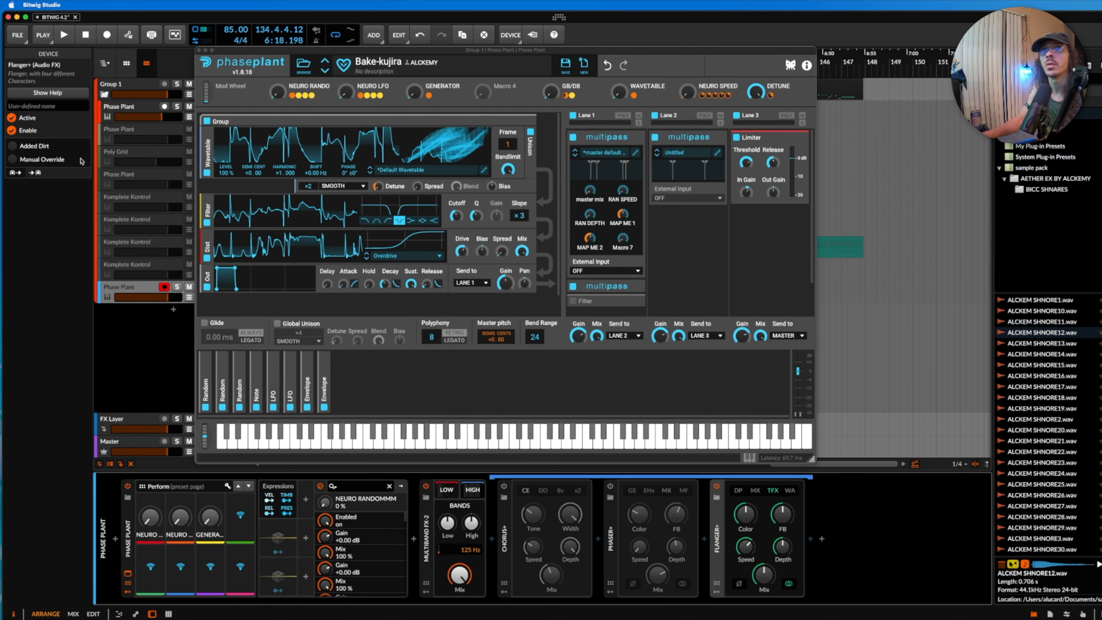
Enable Added Dirt on the Flanger+ and adjust its Speed, Color and Mix in the DP character
{"action": "left_click", "coordinate": [13, 146]}
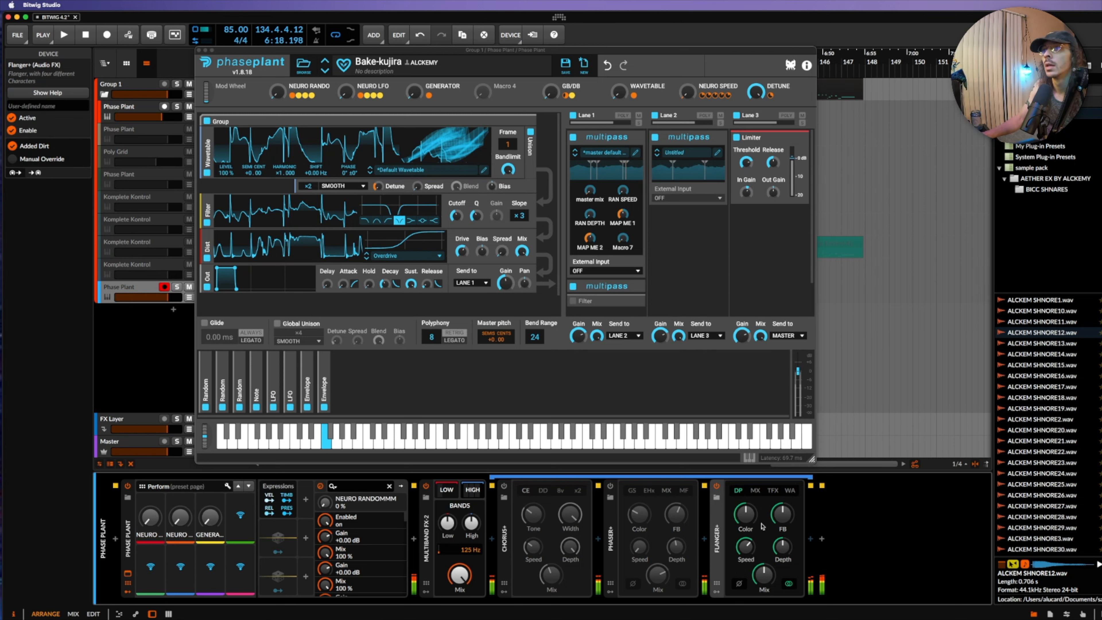
{"action": "left_click", "coordinate": [746, 546]}
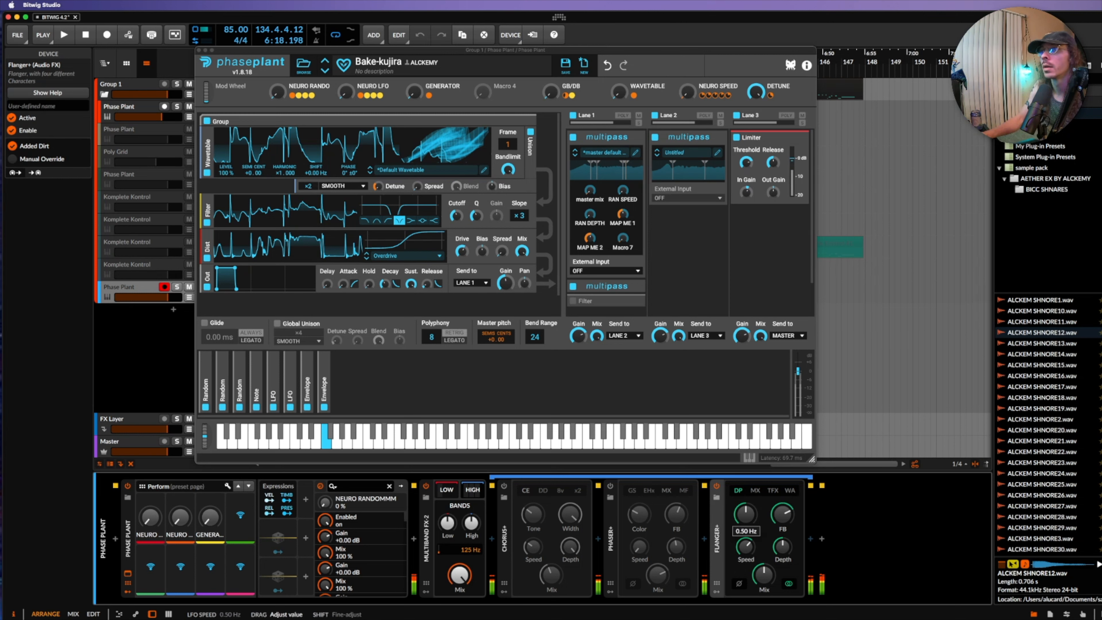
{"action": "left_click_drag", "start_coordinate": [746, 547], "coordinate": [746, 553]}
{"action": "left_click_drag", "start_coordinate": [746, 515], "coordinate": [746, 538]}
{"action": "left_click_drag", "start_coordinate": [764, 575], "coordinate": [764, 532]}
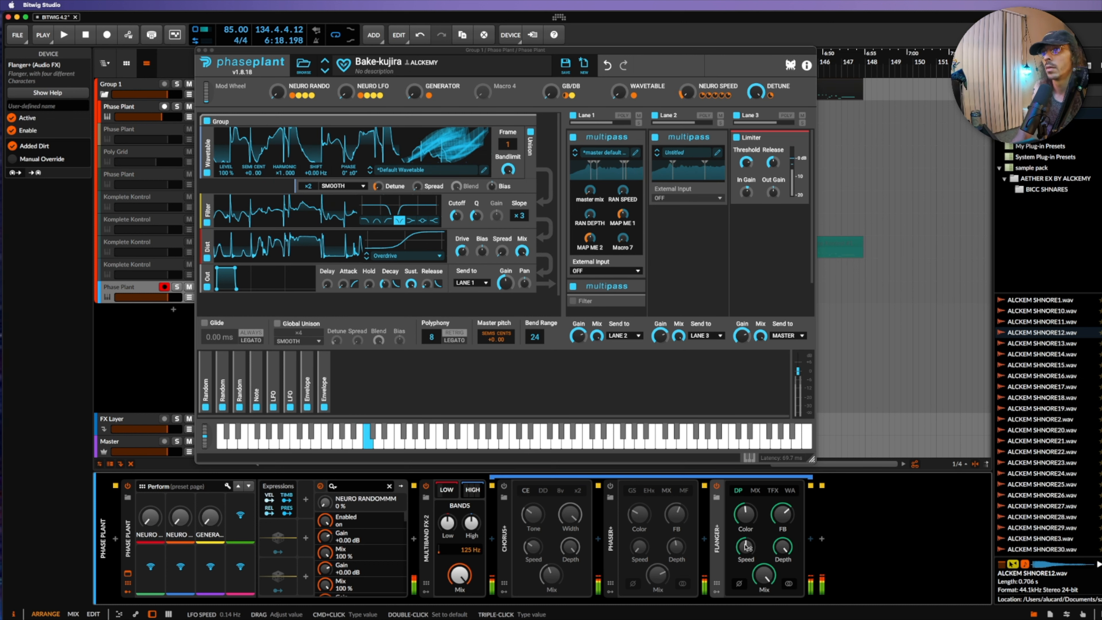
Switch the Flanger+ to MX, adjust its Color, Speed, Feedback and Depth, and enable stereo modulation and the phase inversion option
{"action": "left_click", "coordinate": [755, 491]}
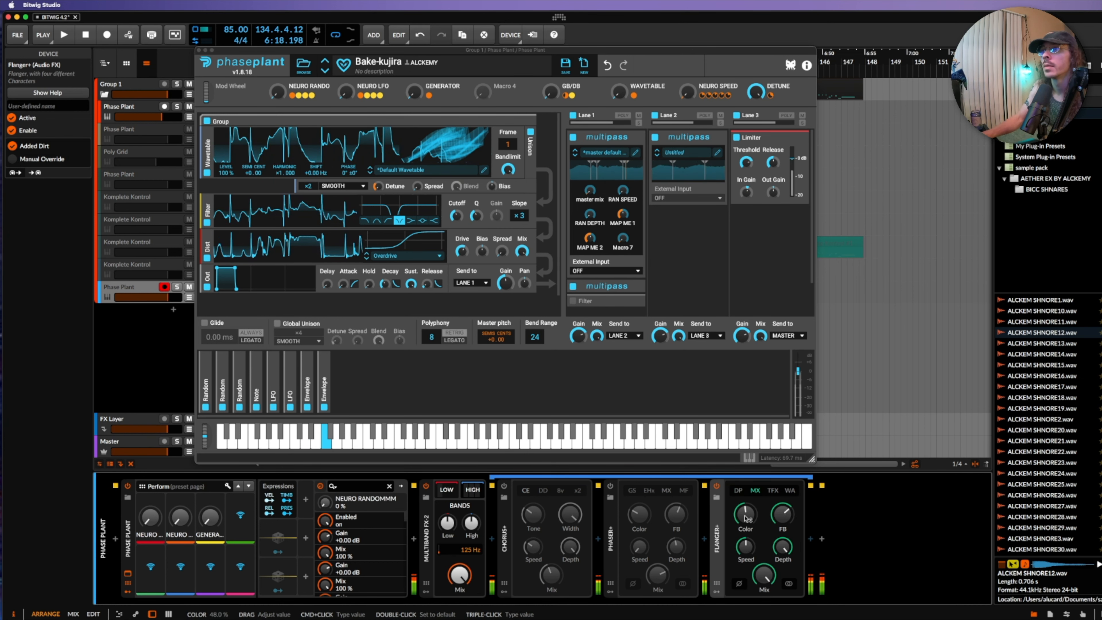
{"action": "left_click_drag", "start_coordinate": [746, 515], "coordinate": [746, 522]}
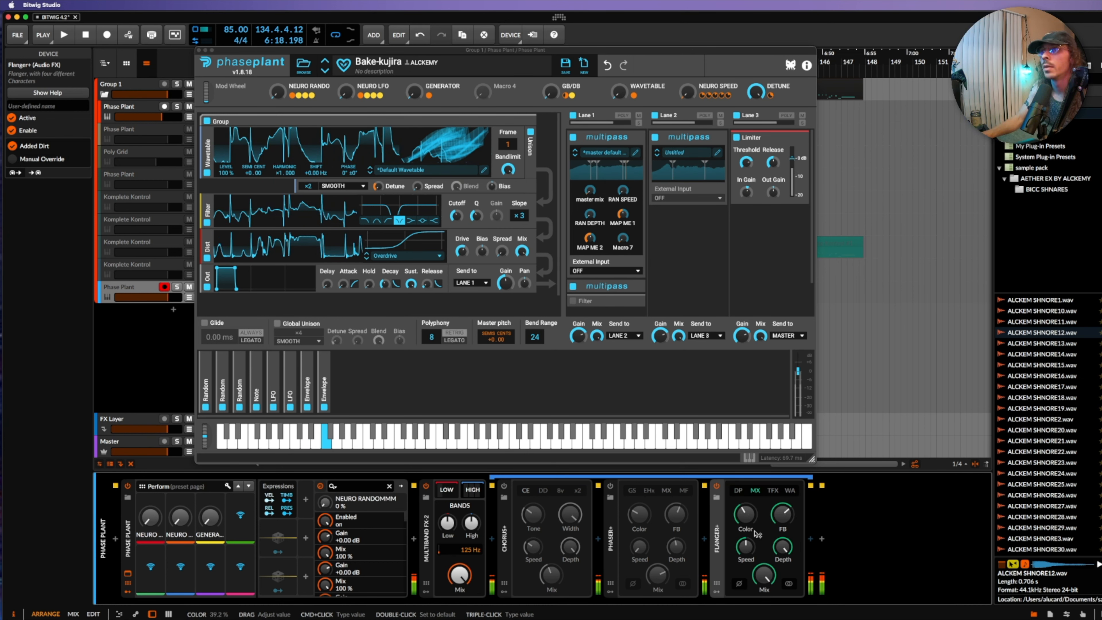
{"action": "left_click", "coordinate": [746, 546]}
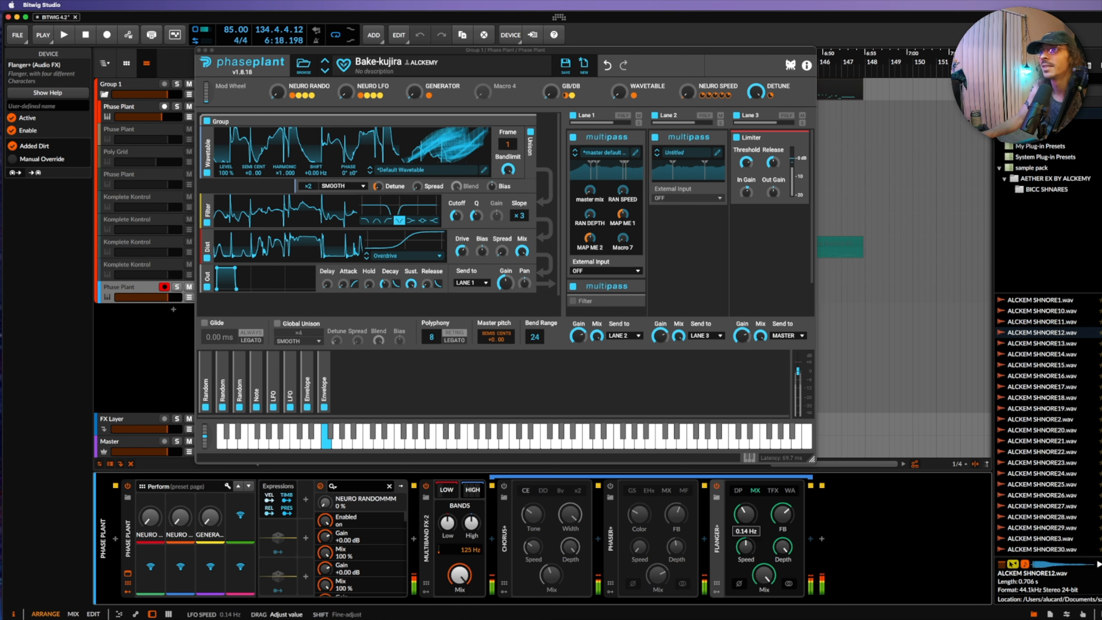
{"action": "left_click", "coordinate": [783, 514]}
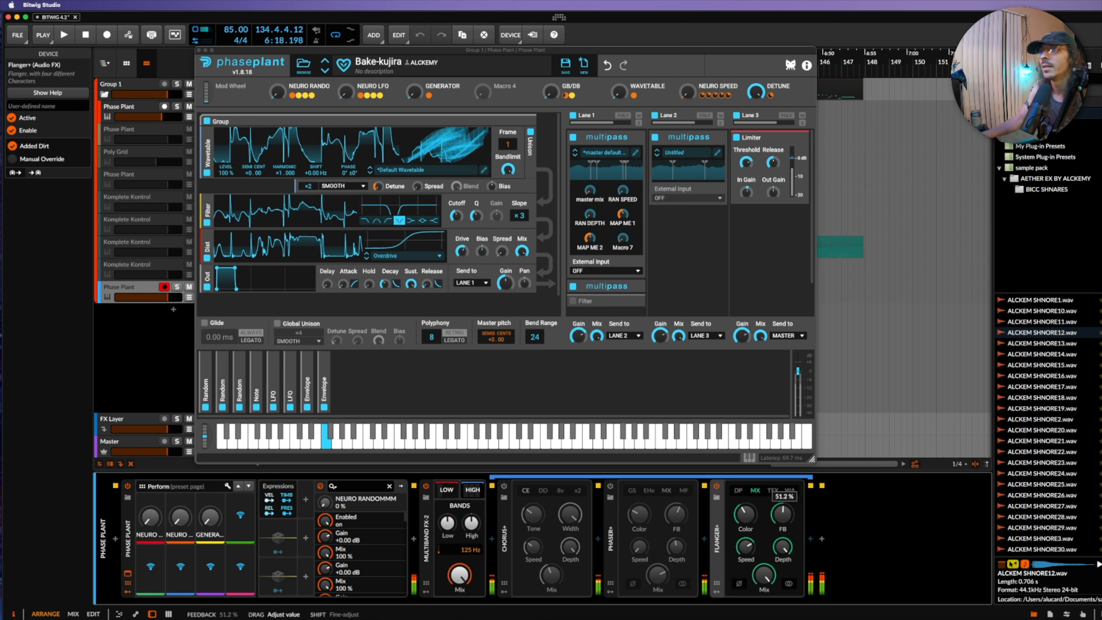
{"action": "left_click_drag", "start_coordinate": [783, 546], "coordinate": [783, 590]}
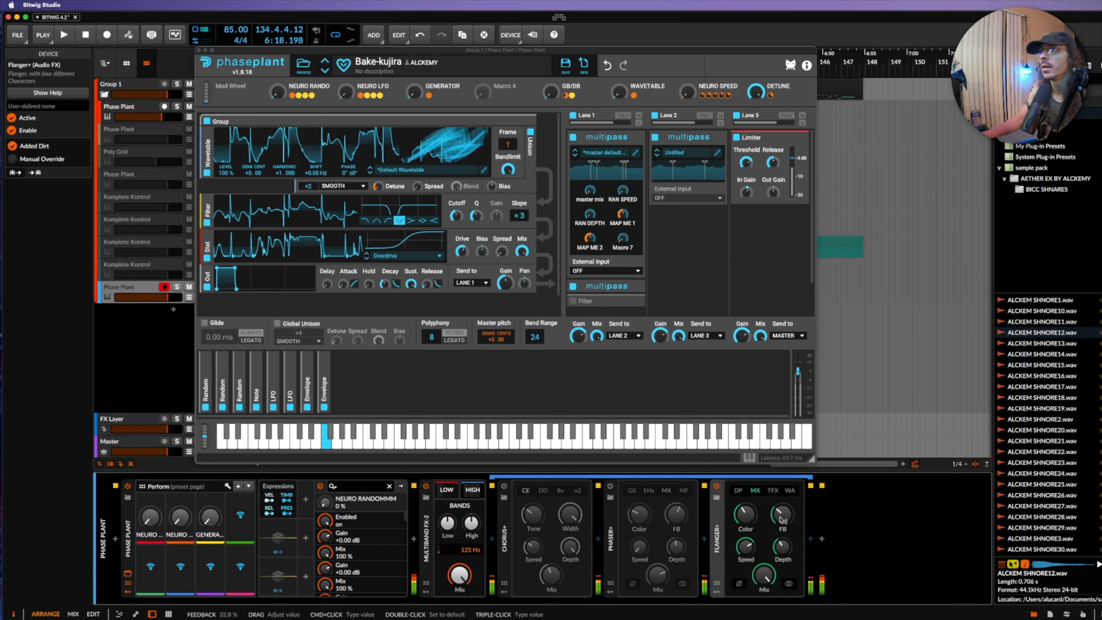
{"action": "left_click_drag", "start_coordinate": [782, 515], "coordinate": [783, 479]}
{"action": "left_click", "coordinate": [788, 584]}
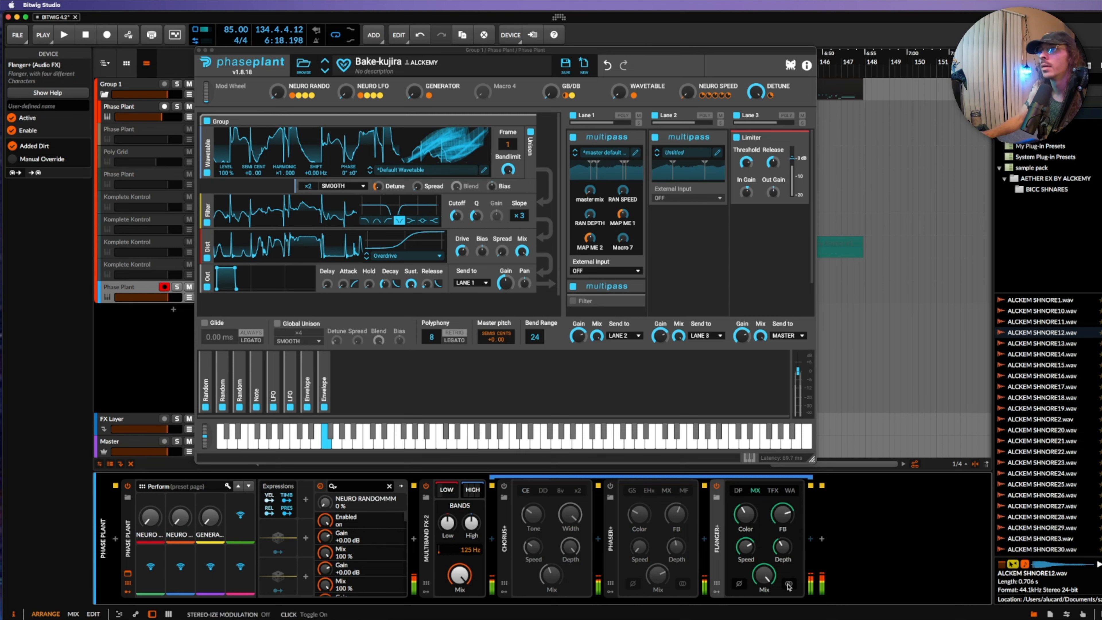
{"action": "left_click", "coordinate": [739, 584]}
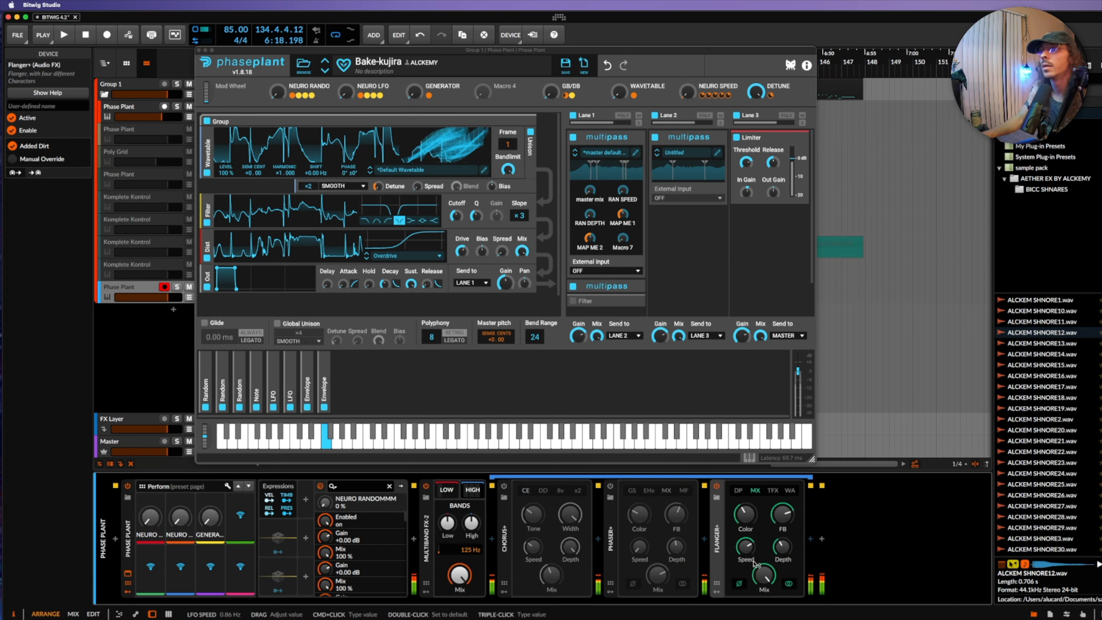
Bend the pitch wheel, lower the Flanger+ Speed from 10.0 Hz in the TFX character, and turn off its phase inversion option
{"action": "left_click_drag", "start_coordinate": [209, 447], "coordinate": [207, 460]}
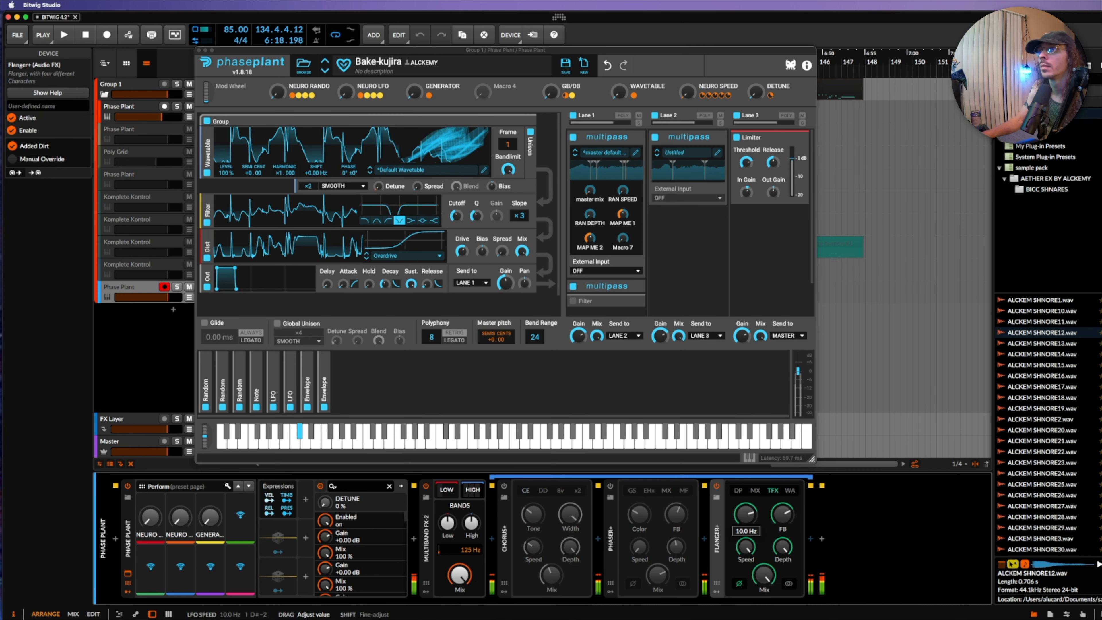
{"action": "left_click_drag", "start_coordinate": [746, 547], "coordinate": [746, 554]}
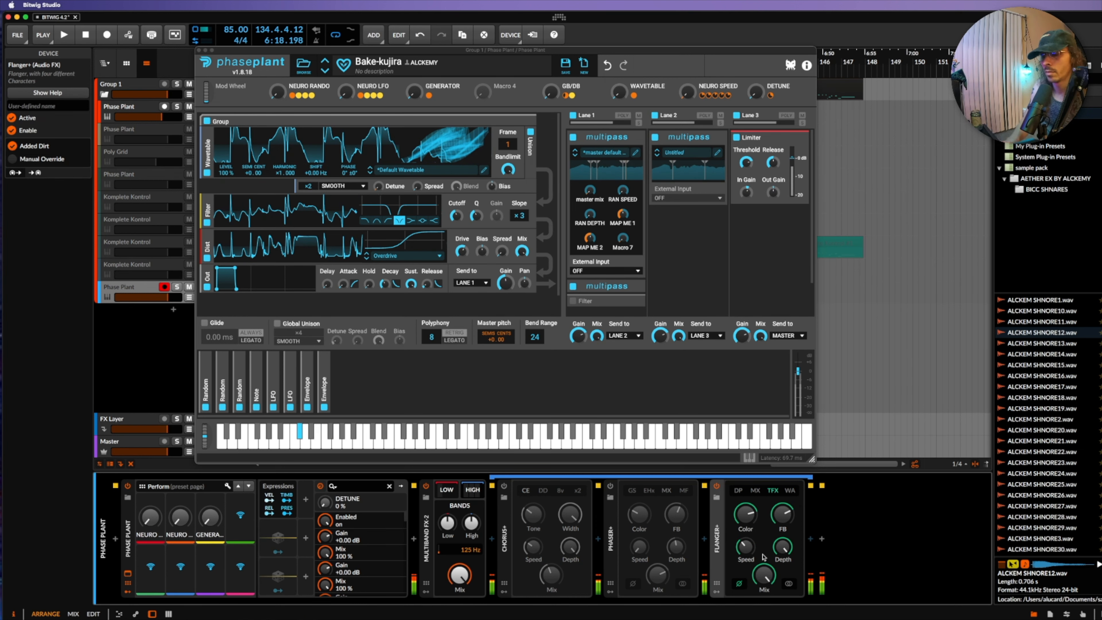
{"action": "left_click", "coordinate": [739, 584]}
Switch the Flanger+ to WA, raise its Speed to 0.52 Hz, turn Color fully up and enable stereo modulation
{"action": "left_click", "coordinate": [790, 490]}
{"action": "left_click_drag", "start_coordinate": [746, 547], "coordinate": [746, 537]}
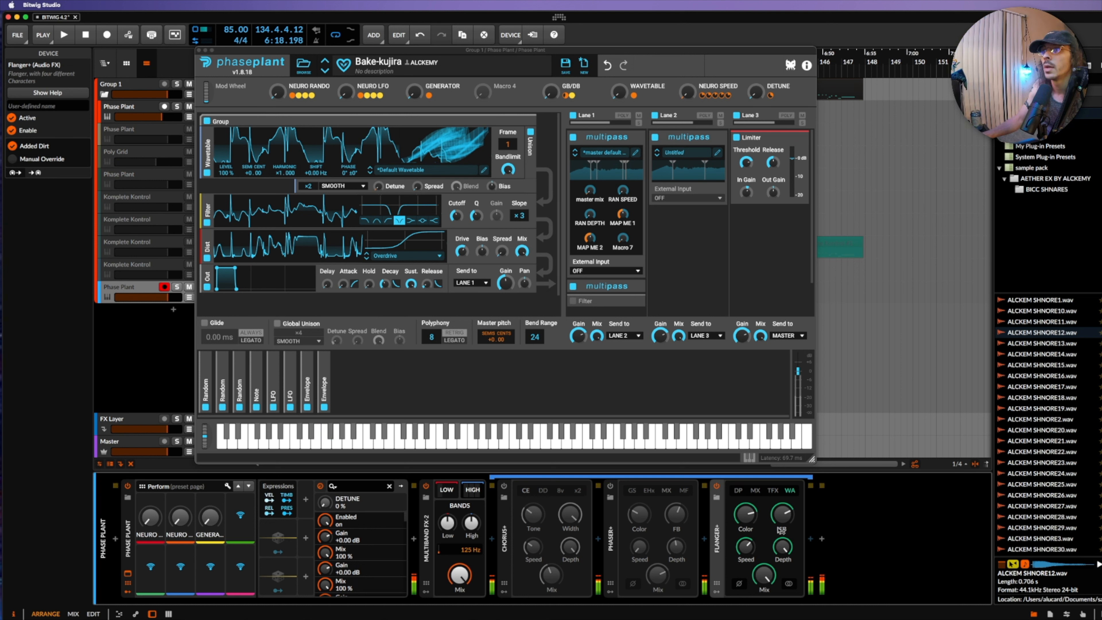
{"action": "left_click_drag", "start_coordinate": [749, 520], "coordinate": [779, 524]}
{"action": "left_click", "coordinate": [788, 584]}
{"action": "left_click", "coordinate": [746, 546]}
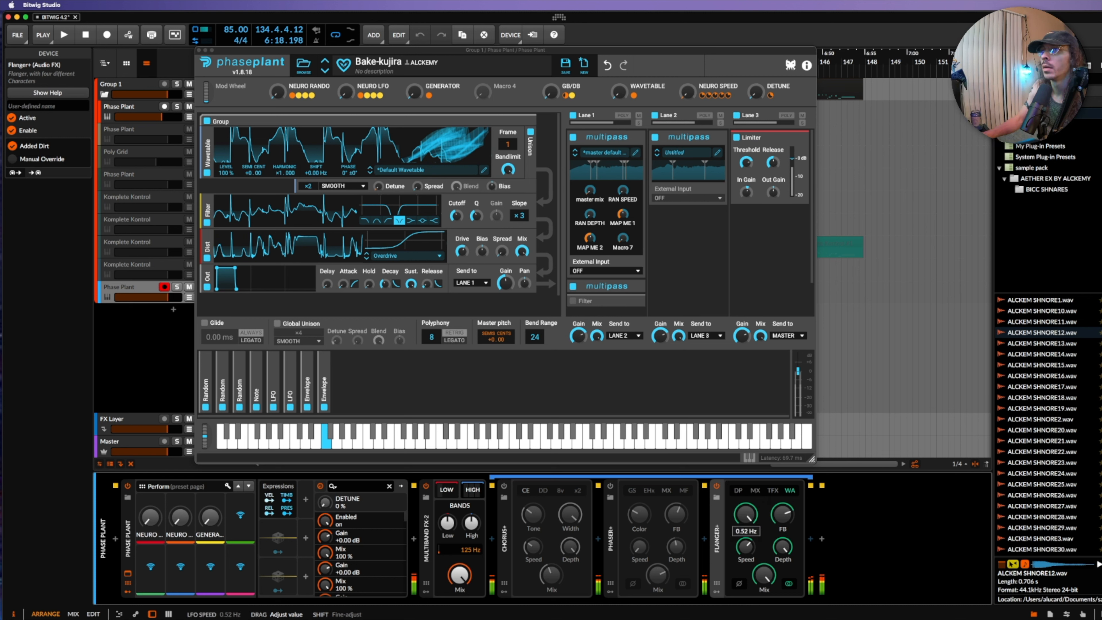
Audition the WA flanger with pitch wheel bends while turning the NEURO RANDO macro fully up
{"action": "mouse_move", "coordinate": [206, 439]}
{"action": "left_mouse_down"}
{"action": "mouse_move", "coordinate": [212, 470]}
{"action": "mouse_move", "coordinate": [212, 434]}
{"action": "left_mouse_up"}
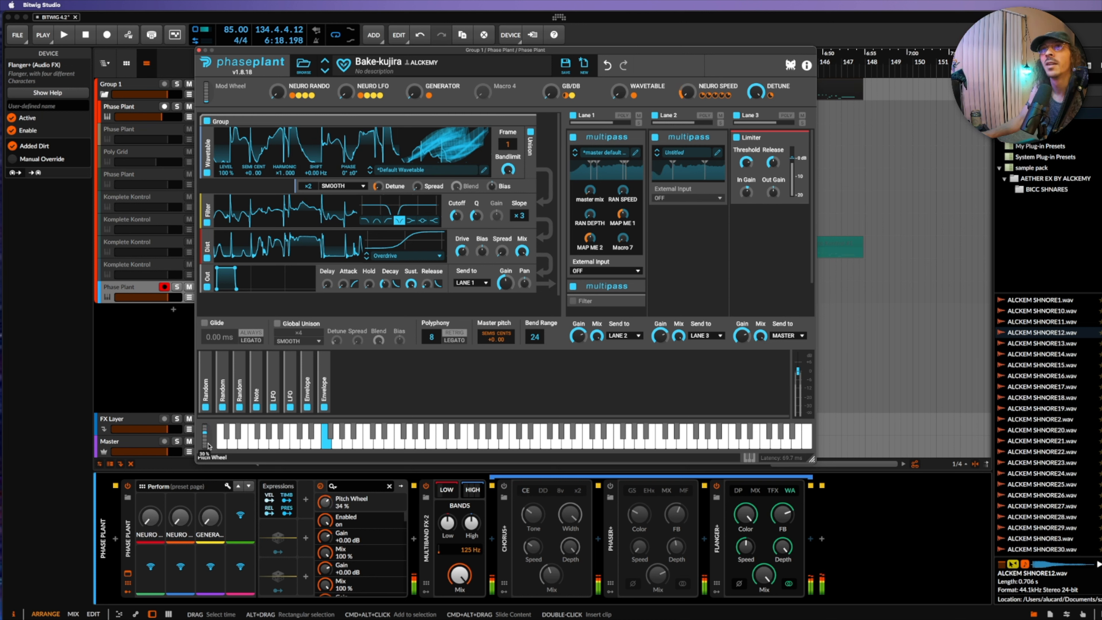
{"action": "left_click_drag", "start_coordinate": [277, 92], "coordinate": [277, 40]}
{"action": "left_click", "coordinate": [206, 436]}
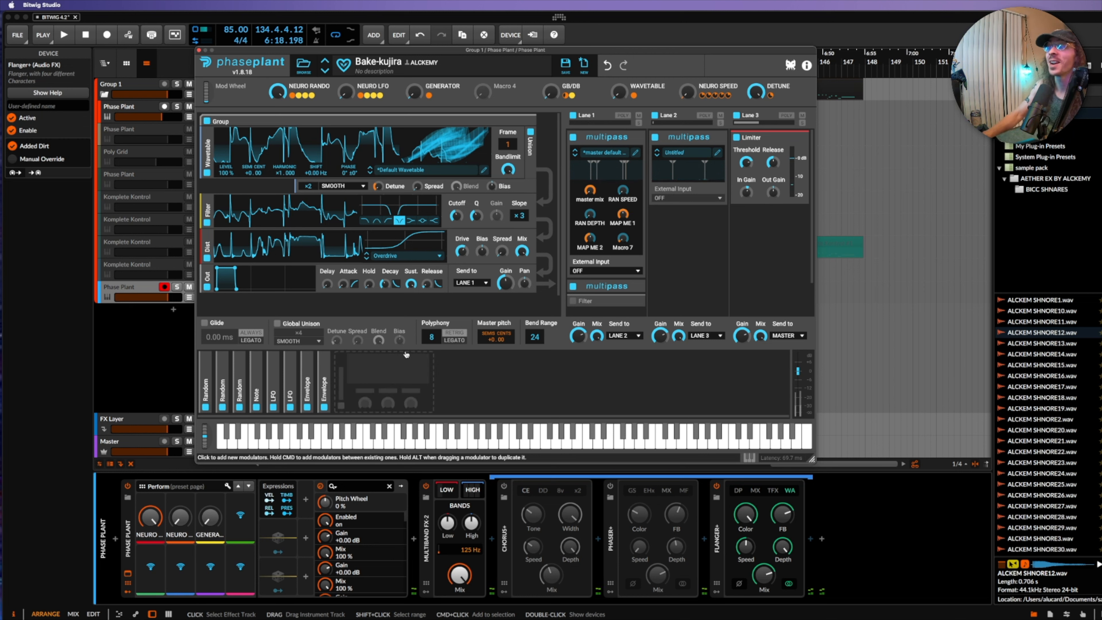
Enable the Chorus+ and Phaser+ alongside the Flanger+ and lower the Flanger+ Speed
{"action": "left_click", "coordinate": [503, 486]}
{"action": "left_click", "coordinate": [610, 486]}
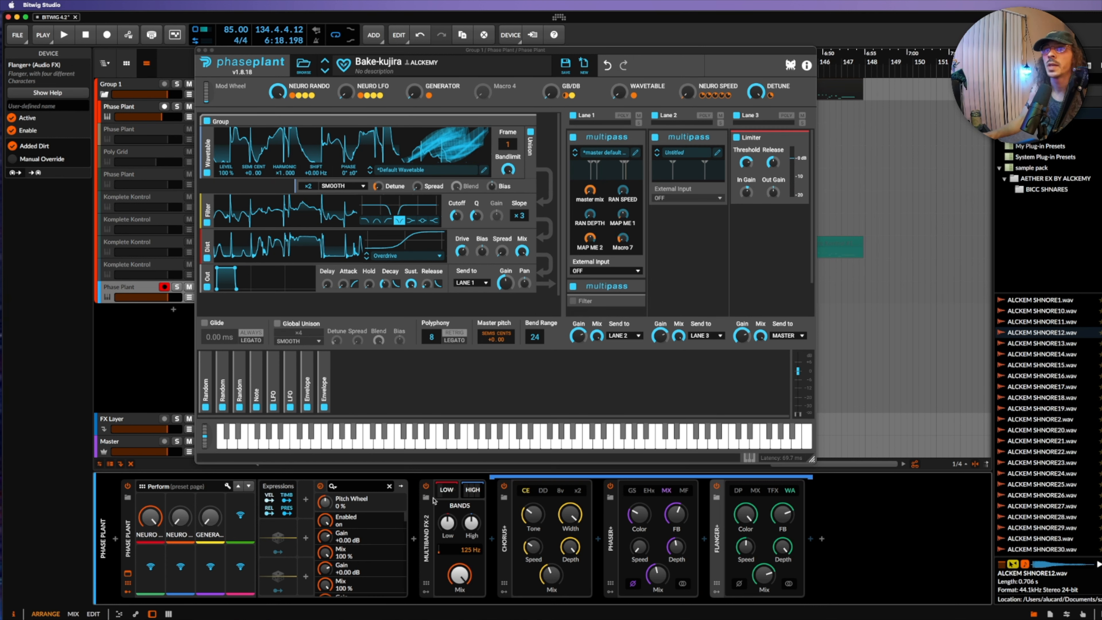
{"action": "left_click", "coordinate": [454, 490]}
{"action": "left_click", "coordinate": [472, 490]}
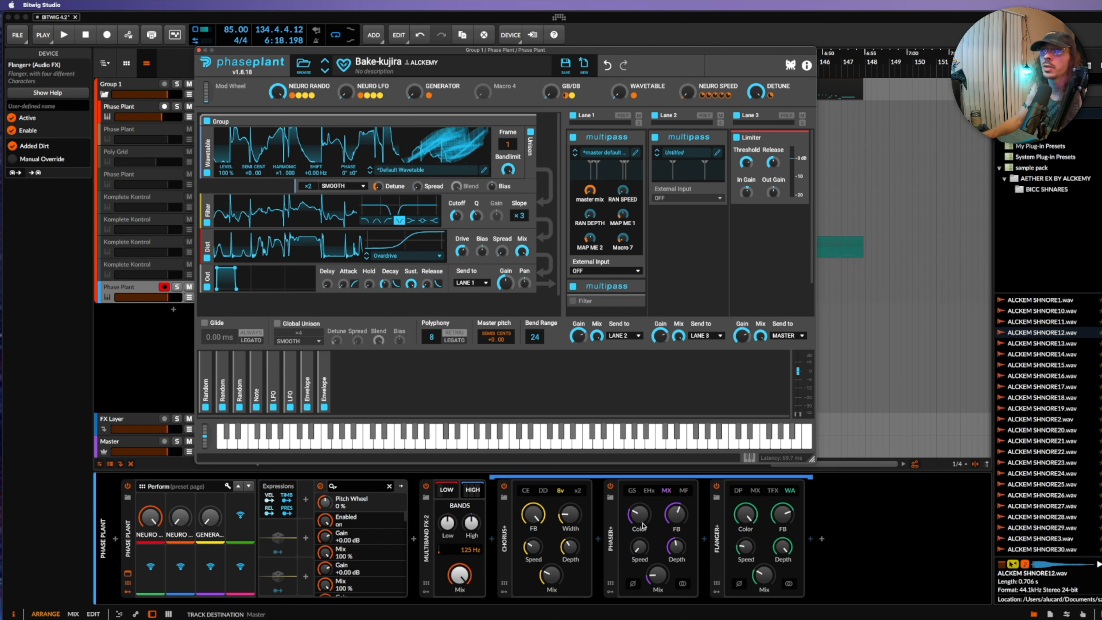
{"action": "left_click_drag", "start_coordinate": [747, 549], "coordinate": [747, 578]}
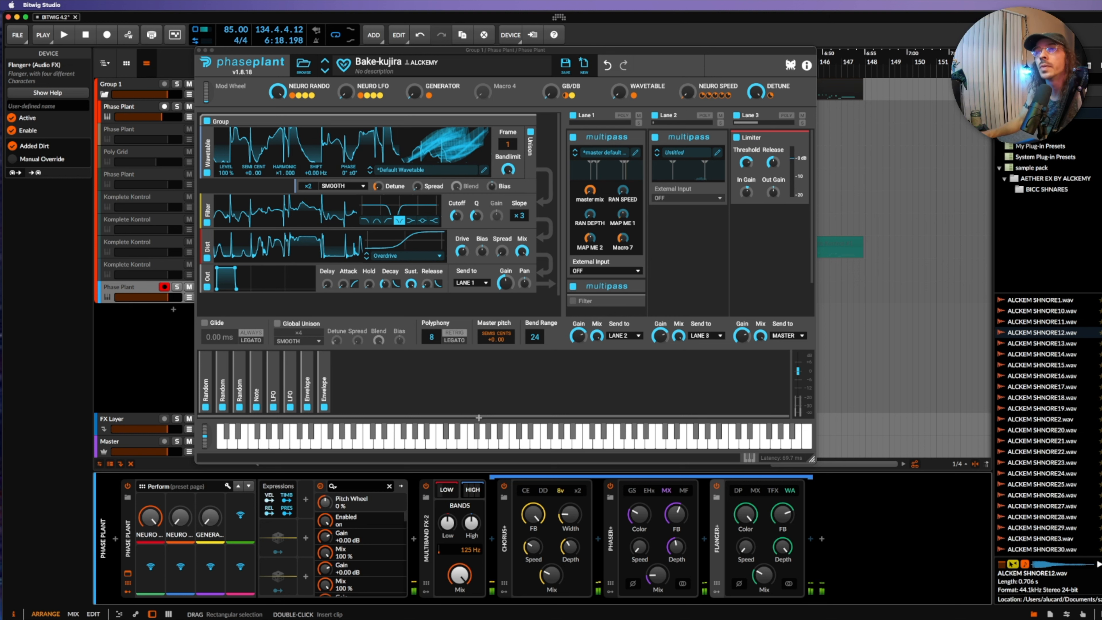
Disable the Phaser+, Flanger+ and Chorus+ and collapse all three devices in the chain
{"action": "left_click", "coordinate": [609, 488]}
{"action": "left_click", "coordinate": [717, 487]}
{"action": "left_click", "coordinate": [503, 488]}
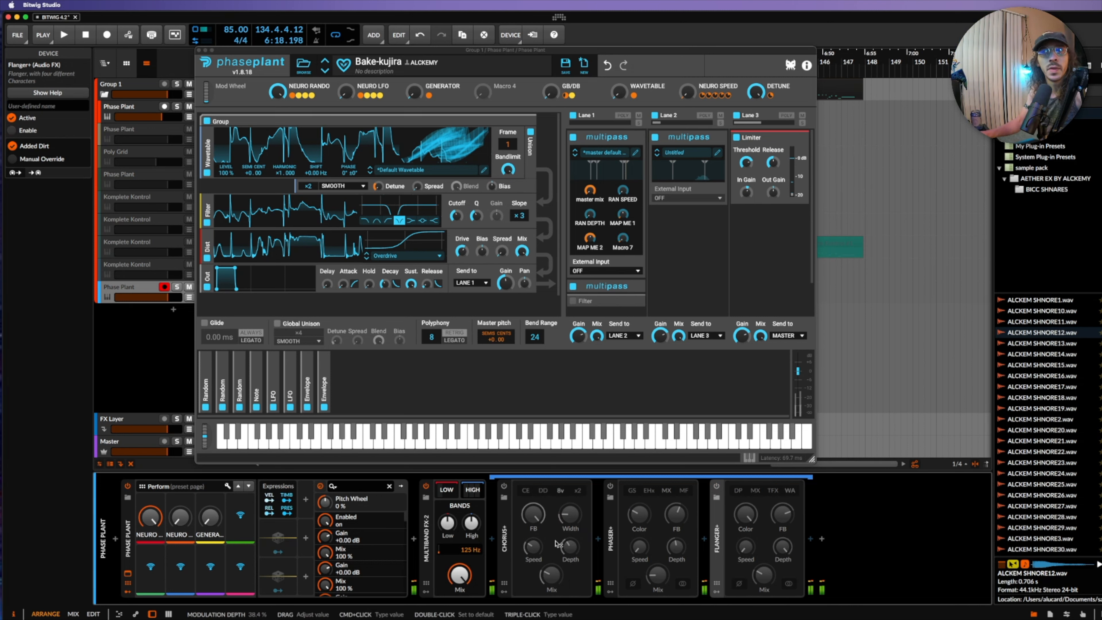
{"action": "double_click", "coordinate": [503, 520]}
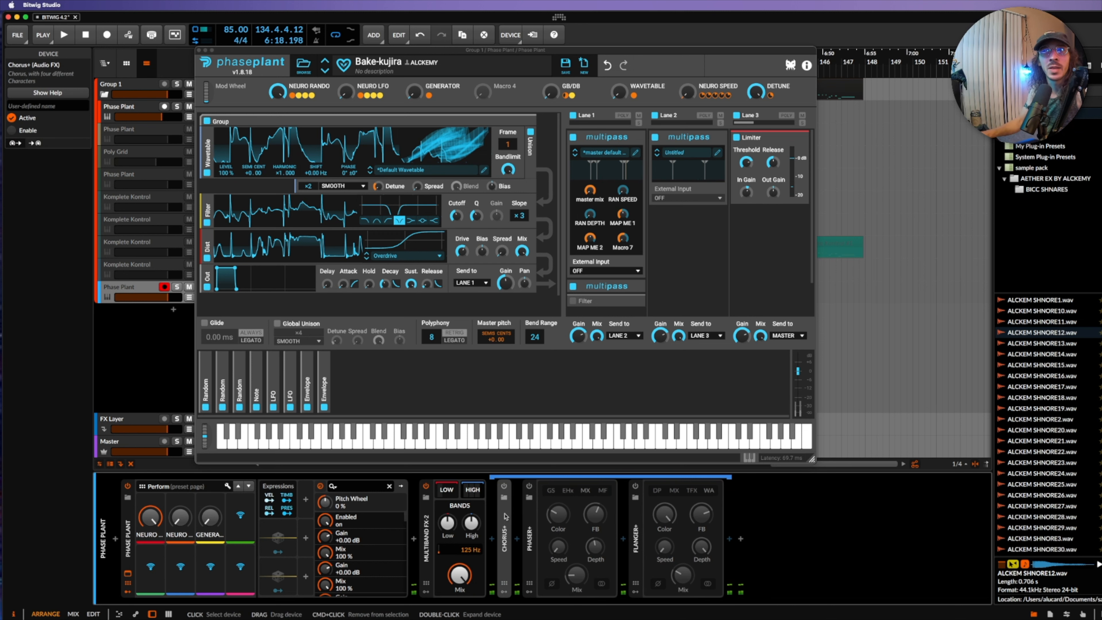
{"action": "double_click", "coordinate": [529, 521]}
{"action": "double_click", "coordinate": [555, 523]}
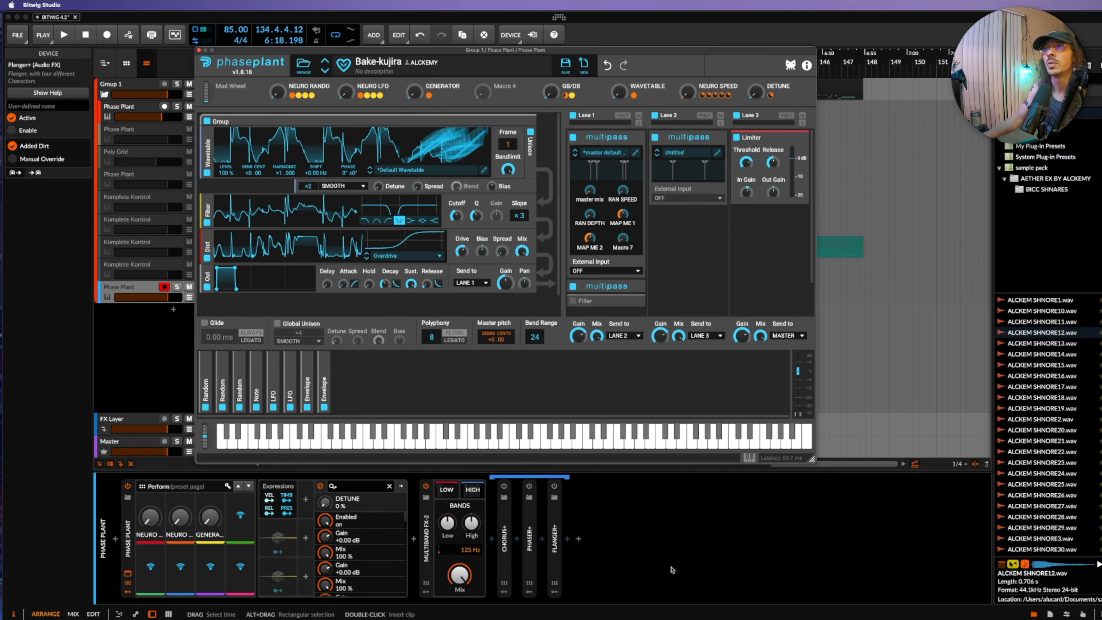
Insert an FX Grid device after the Flanger+ and close the Phase Plant plug-in window
{"action": "left_click", "coordinate": [578, 539]}
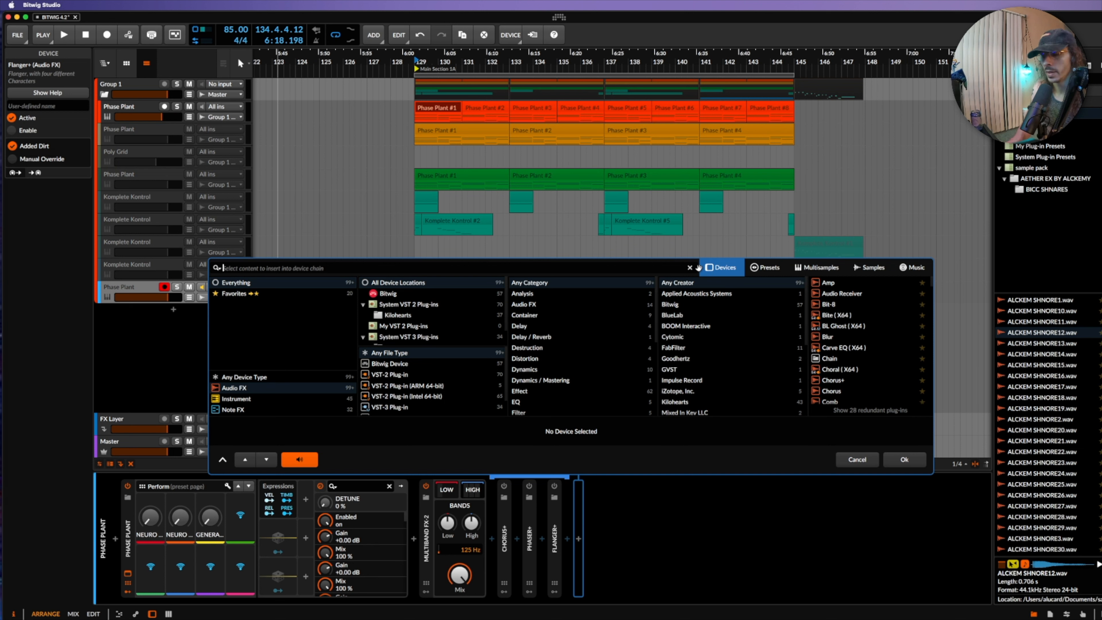
{"action": "type", "text": "TH"}
{"action": "key", "text": "BackSpace"}
{"action": "key", "text": "BackSpace"}
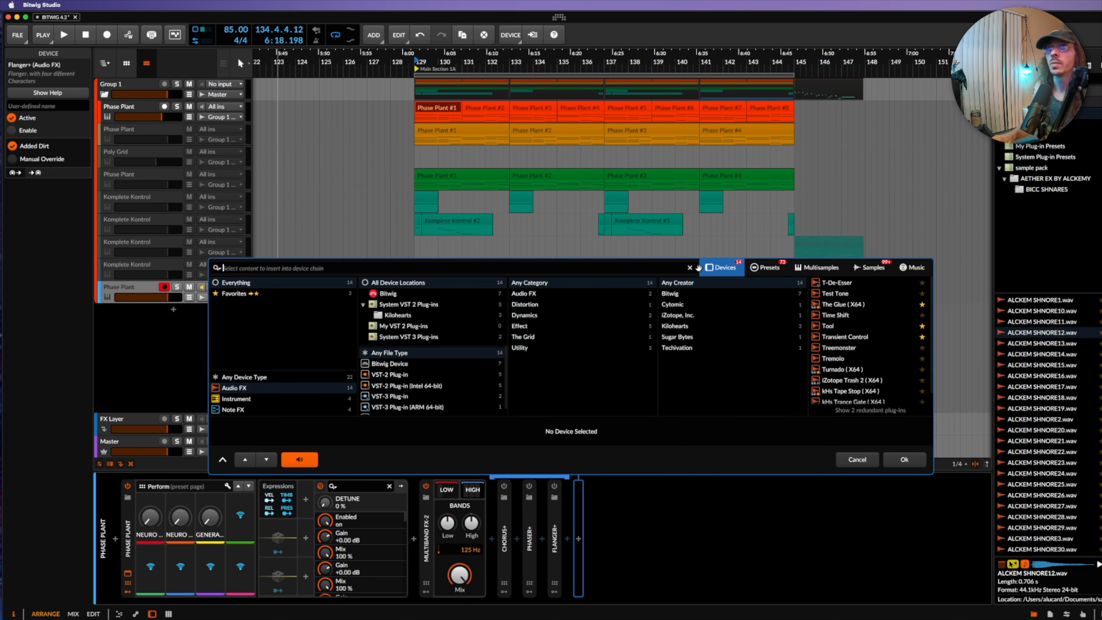
{"action": "type", "text": "FX"}
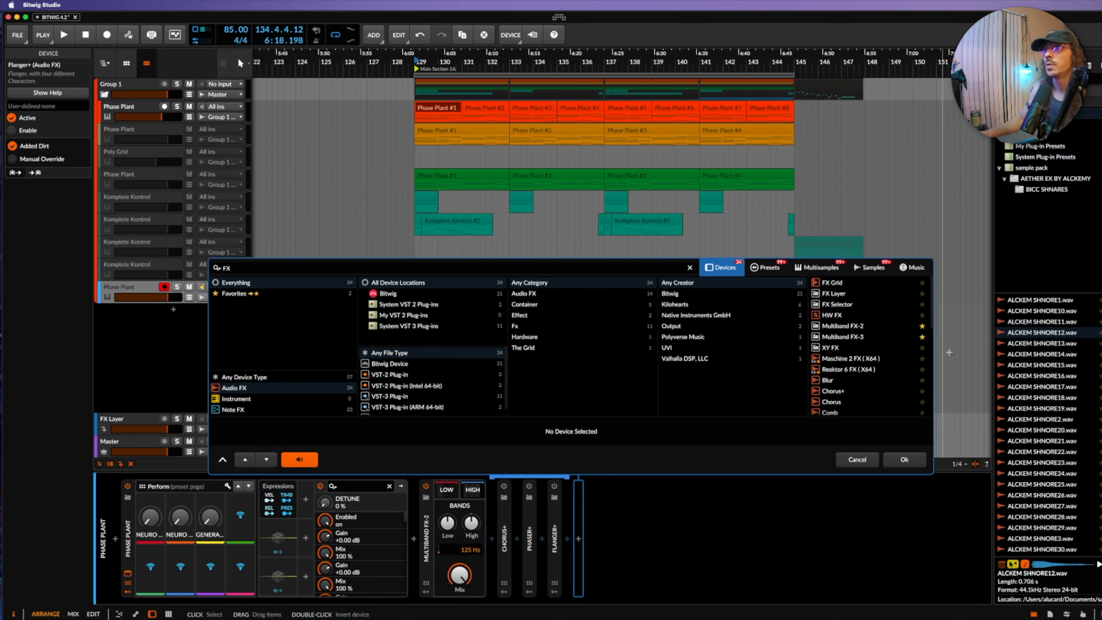
{"action": "left_click", "coordinate": [841, 282]}
{"action": "left_click", "coordinate": [913, 458]}
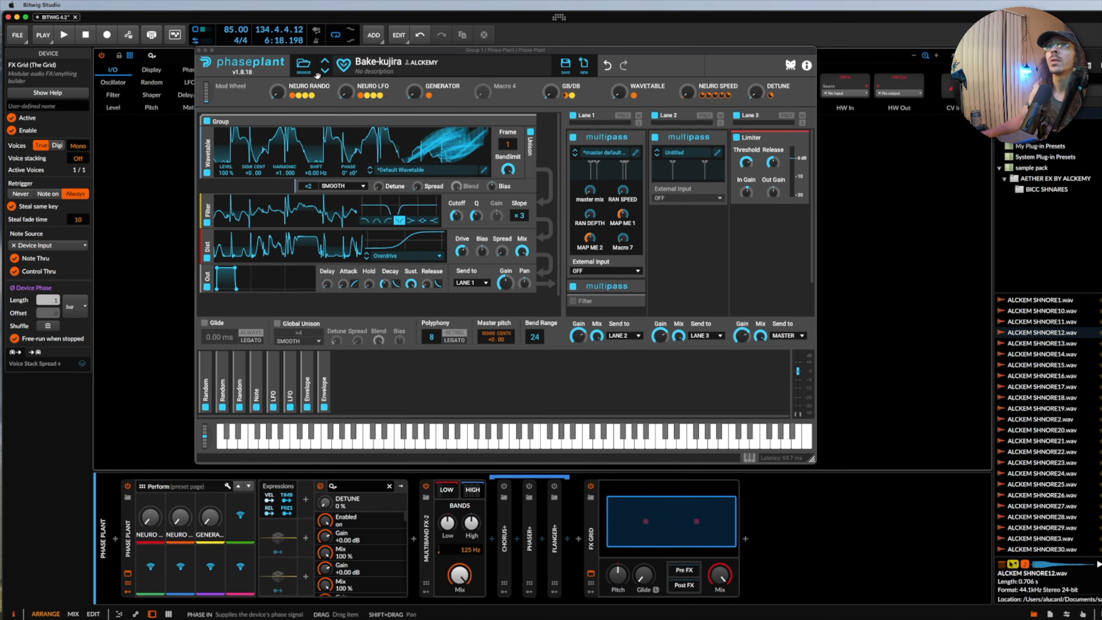
{"action": "left_click", "coordinate": [200, 50]}
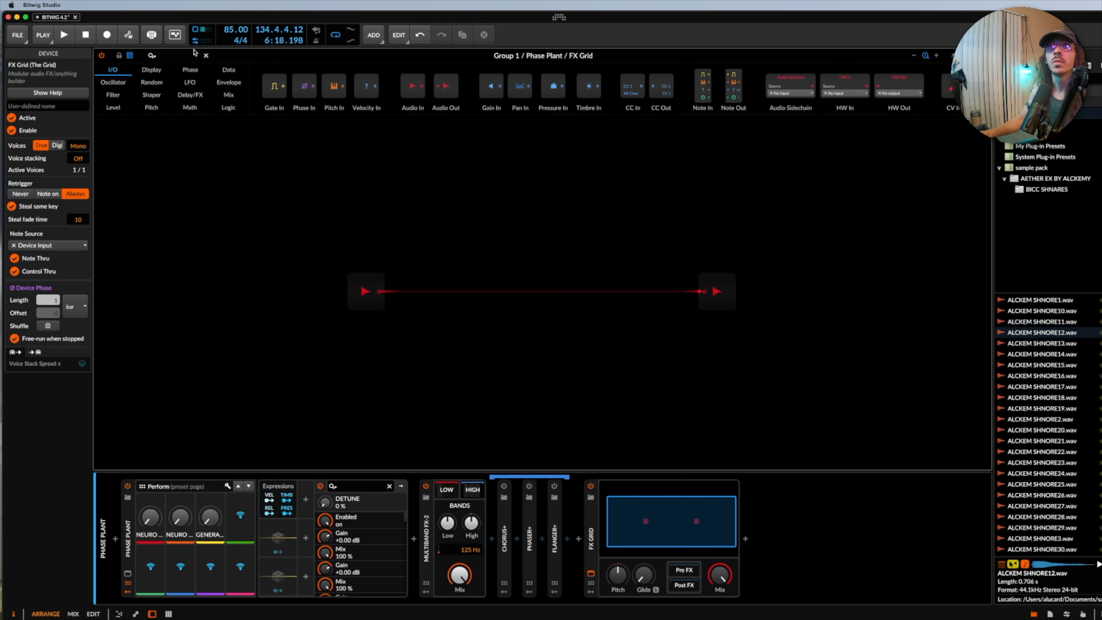
Add a Hard Clip module between the Grid's audio input and output, raise it to +9.3 dB and select the Audio Out module
{"action": "type", "text": "HAR"}
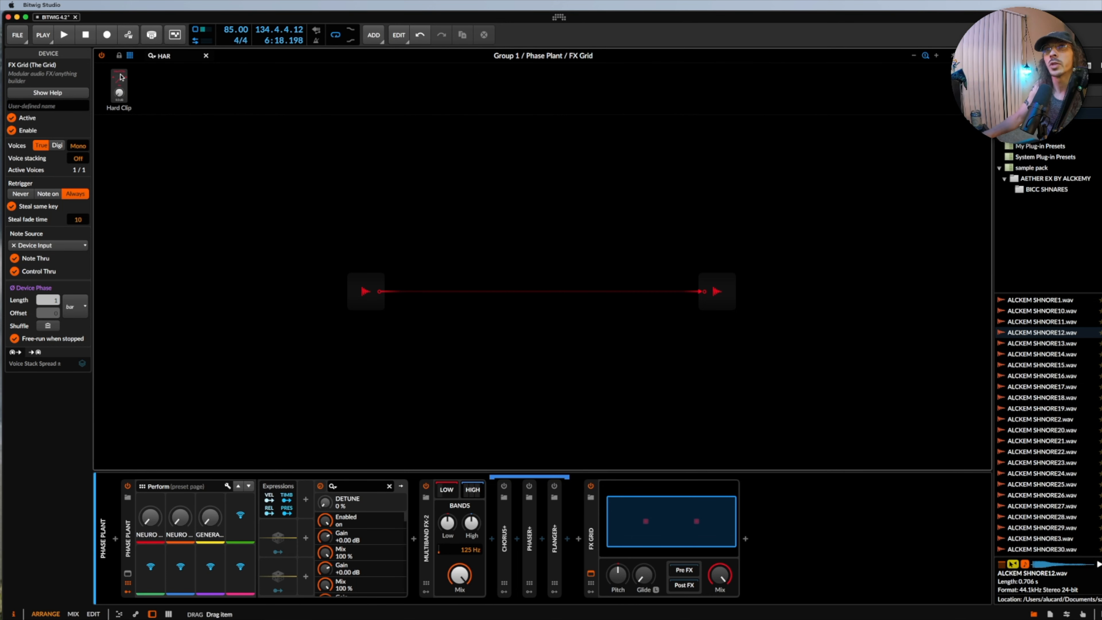
{"action": "left_click_drag", "start_coordinate": [119, 89], "coordinate": [483, 281]}
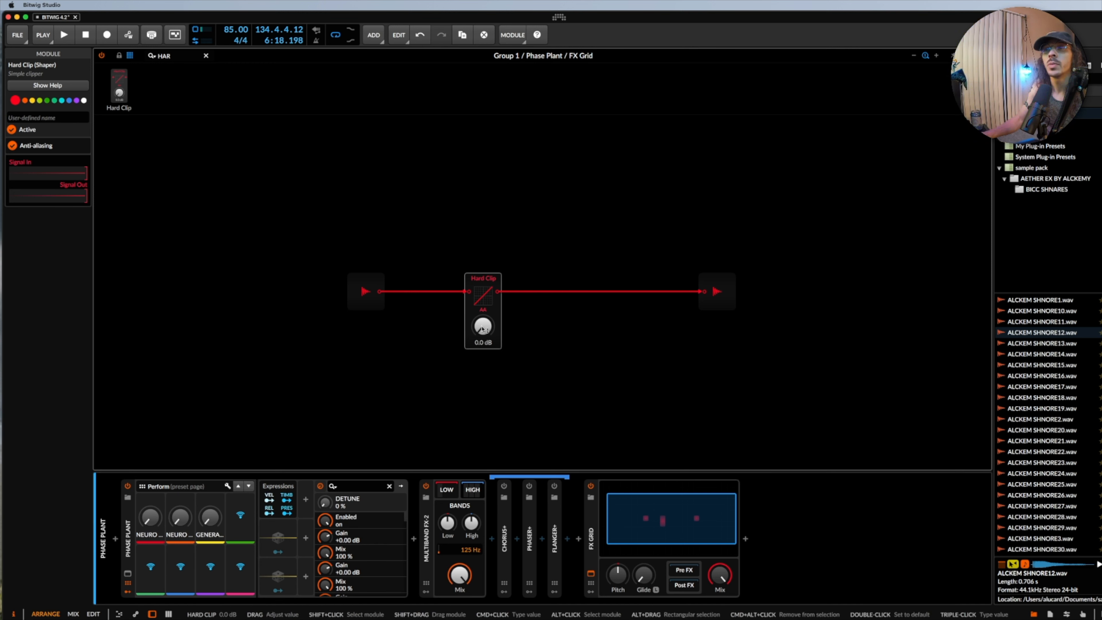
{"action": "left_click_drag", "start_coordinate": [483, 328], "coordinate": [482, 326]}
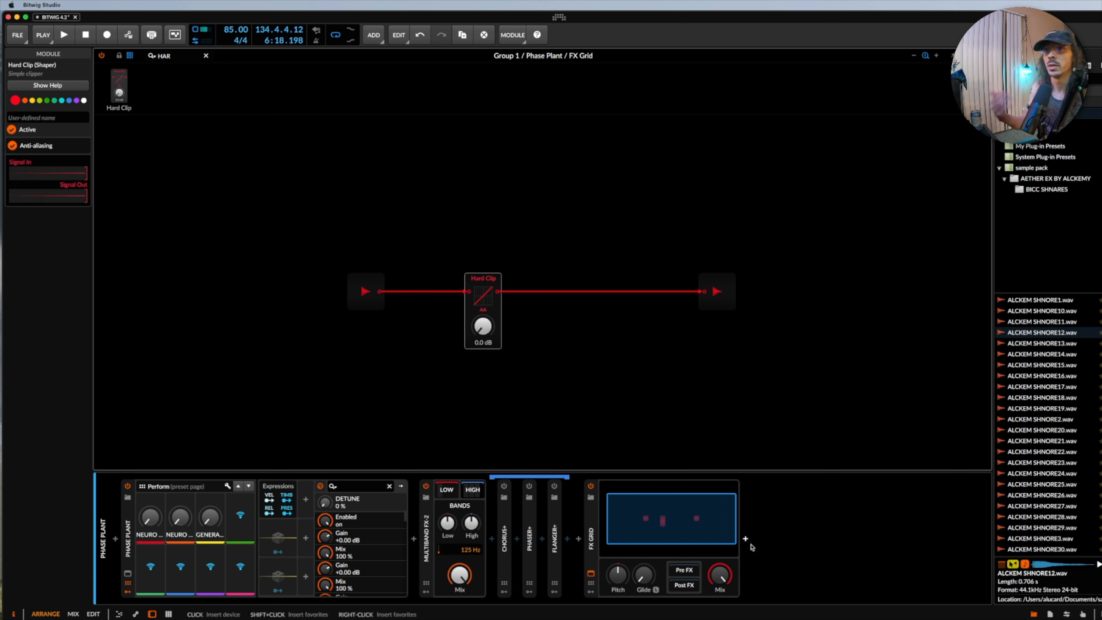
{"action": "left_click_drag", "start_coordinate": [487, 326], "coordinate": [486, 326]}
{"action": "left_click", "coordinate": [721, 286]}
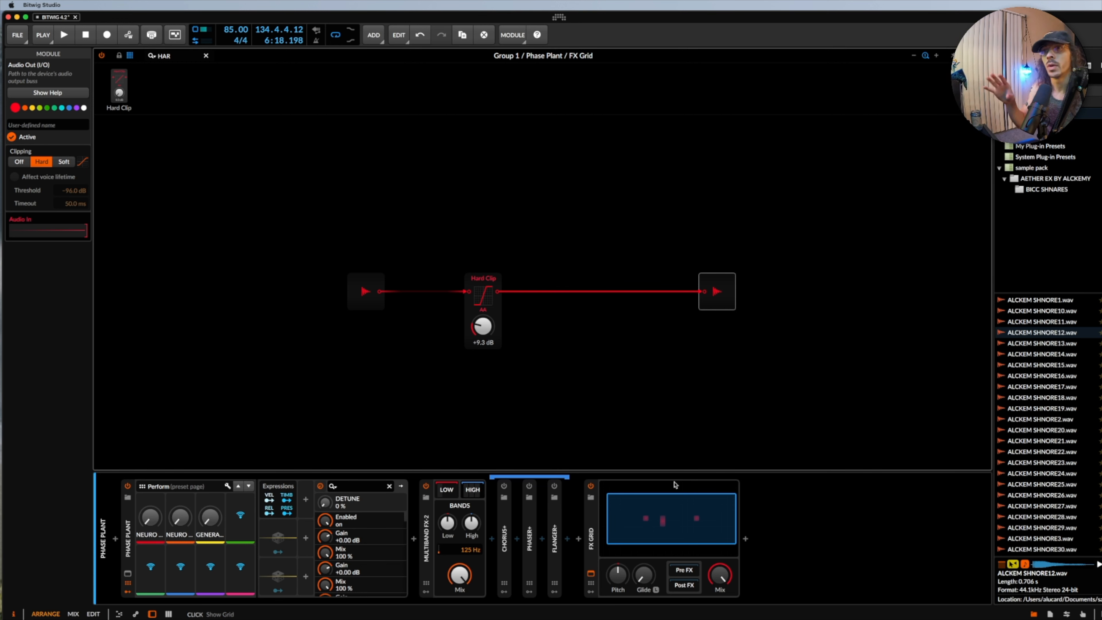
Collapse the FX Grid and insert a Bit-8 device after it
{"action": "double_click", "coordinate": [587, 516]}
{"action": "left_click", "coordinate": [604, 538]}
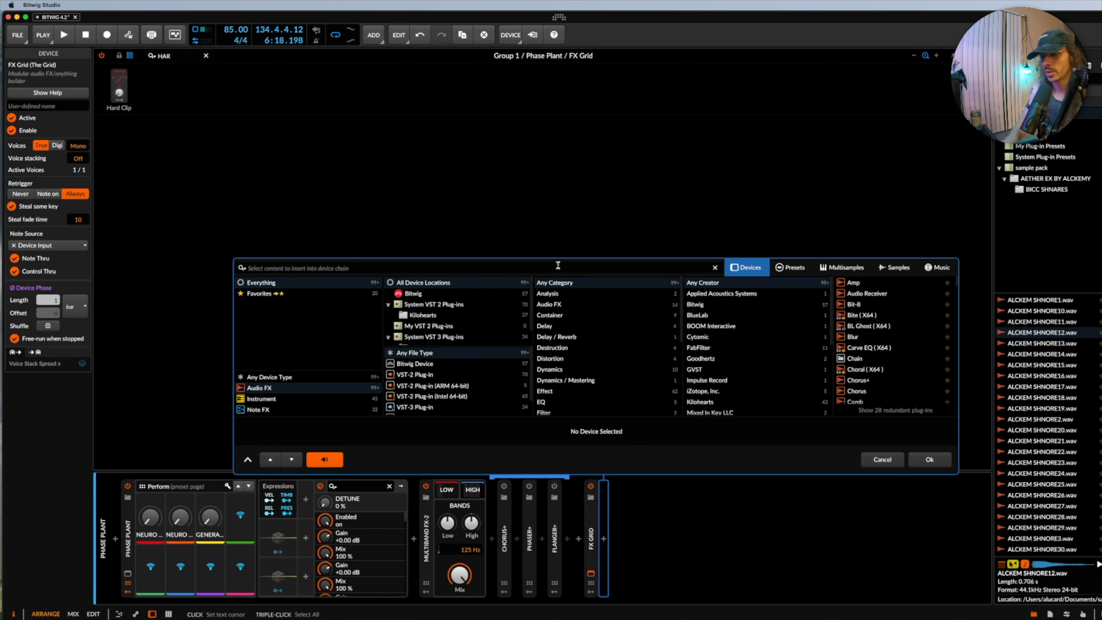
{"action": "type", "text": "8"}
{"action": "key", "text": "BackSpace"}
{"action": "type", "text": "bbit"}
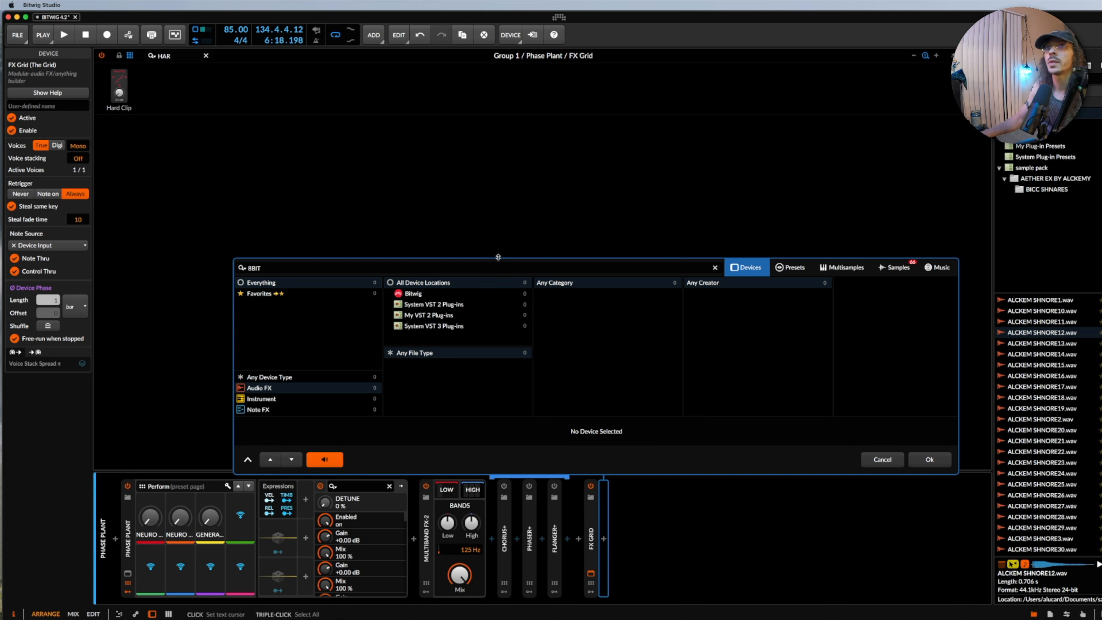
{"action": "key", "text": "BackSpace"}
{"action": "key", "text": "BackSpace"}
{"action": "key", "text": "BackSpace"}
{"action": "key", "text": "BackSpace"}
{"action": "type", "text": "8"}
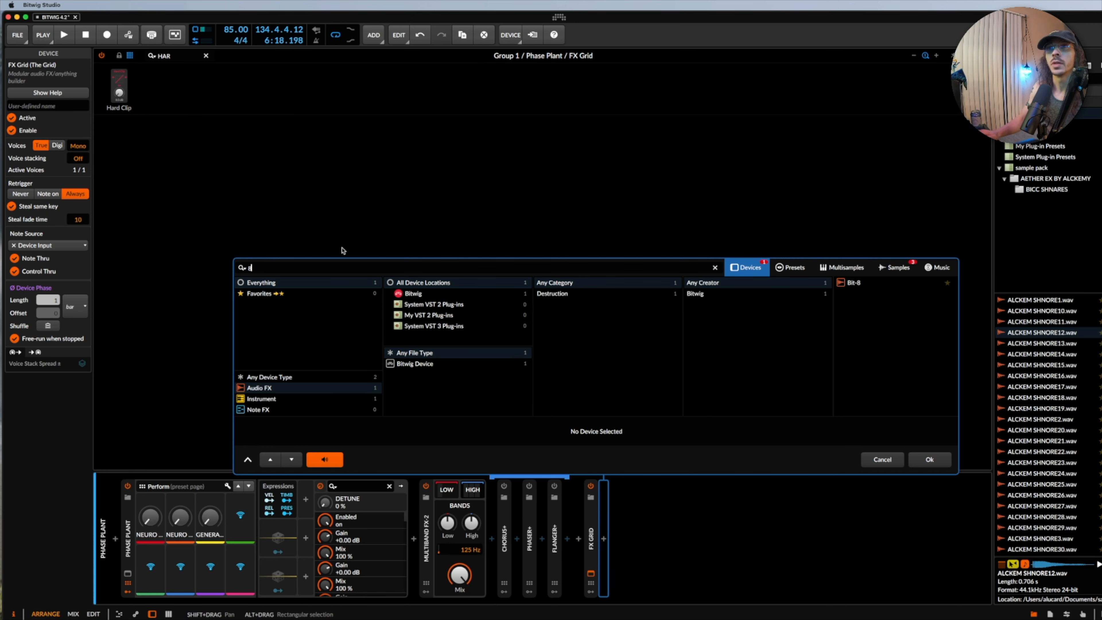
{"action": "left_click", "coordinate": [864, 283]}
{"action": "left_click", "coordinate": [937, 458]}
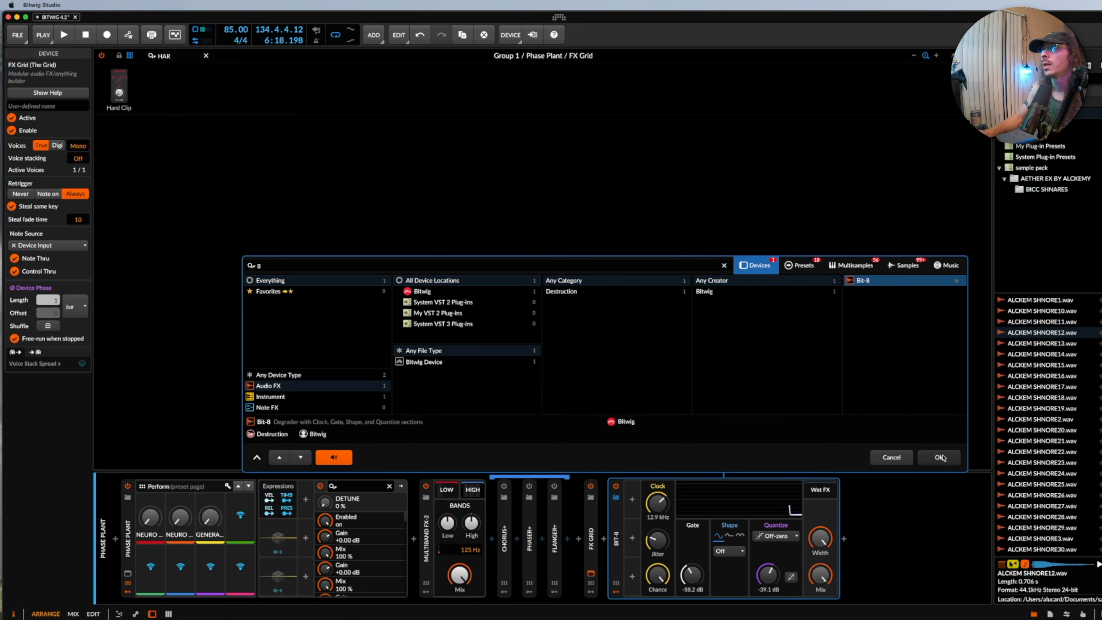
Set the Bit-8 Clock to 100.0 kHz, turn Jitter fully down, lower the Gate to -96.0 dB and choose the Clip shaping mode
{"action": "left_click_drag", "start_coordinate": [661, 508], "coordinate": [661, 464]}
{"action": "left_click_drag", "start_coordinate": [659, 543], "coordinate": [692, 606]}
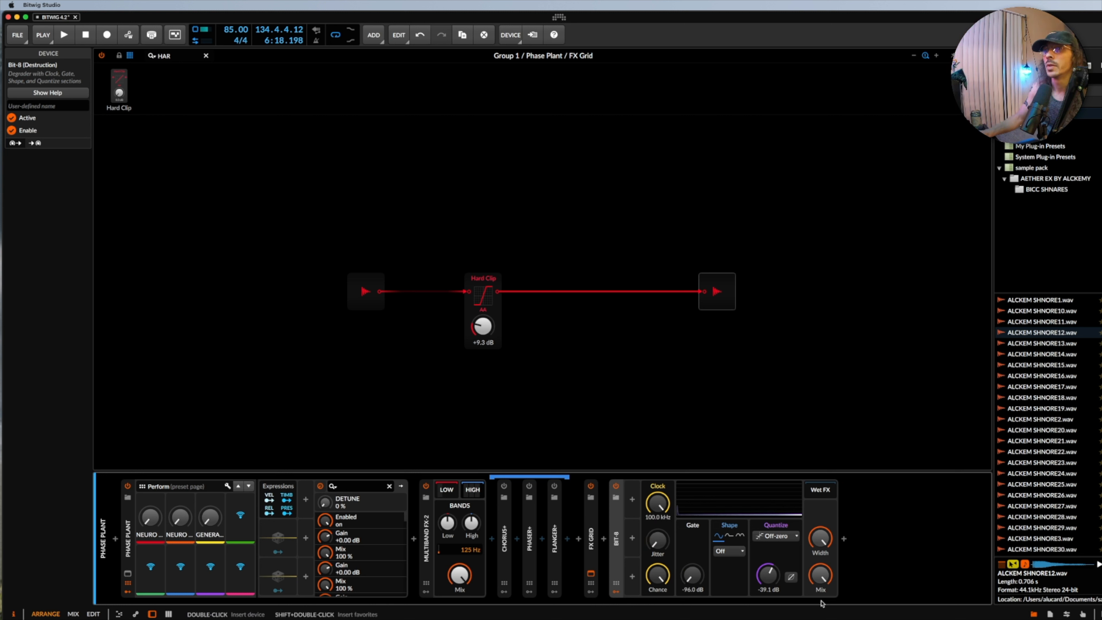
{"action": "left_click", "coordinate": [729, 551]}
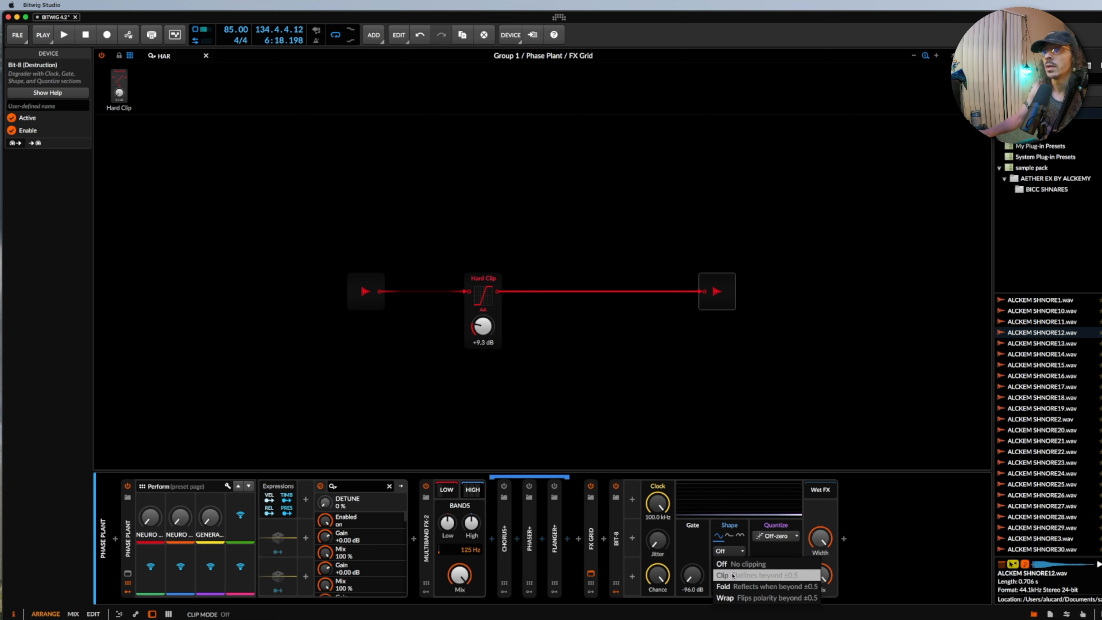
{"action": "left_click", "coordinate": [757, 579]}
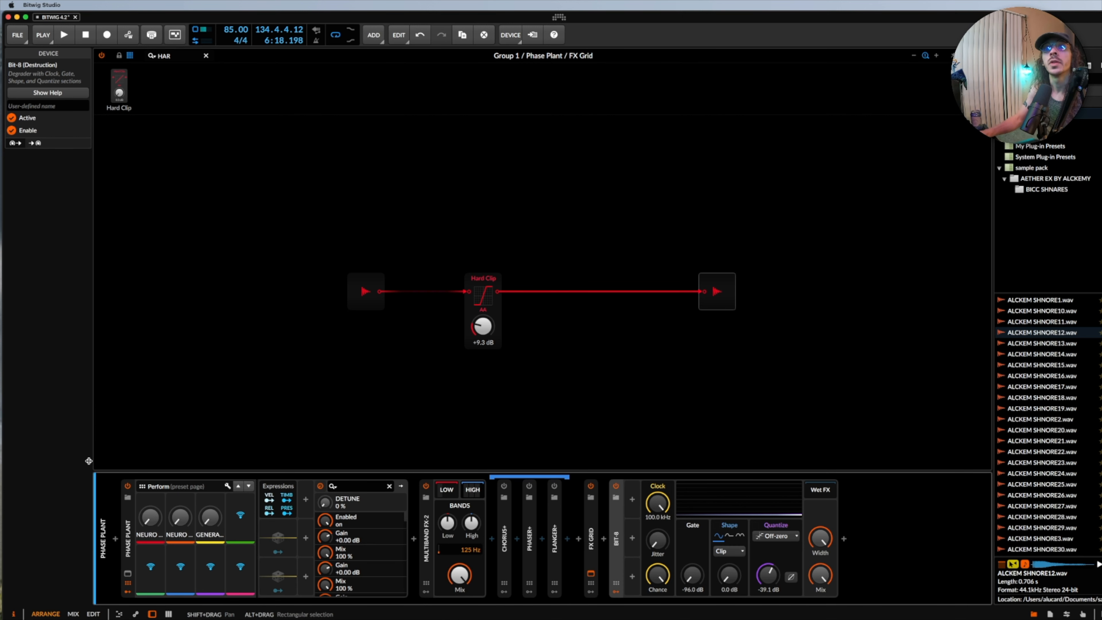
Close the FX Grid editor, select the last Phase Plant track in Group 1 and compare its sound with Bit-8 bypassed and enabled
{"action": "left_click", "coordinate": [131, 535]}
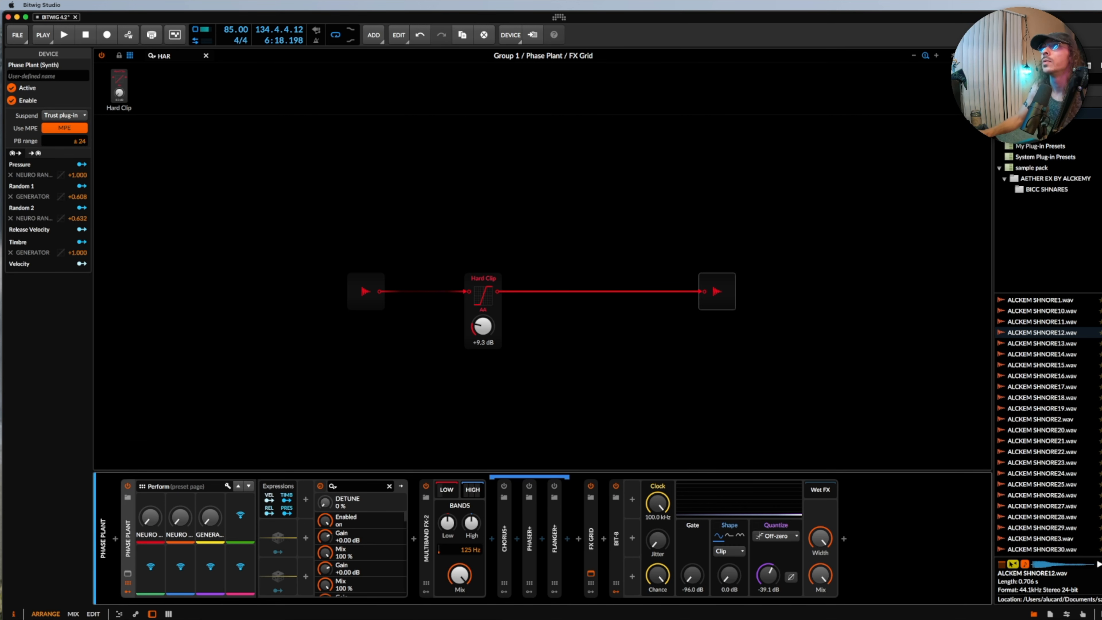
{"action": "left_click", "coordinate": [984, 56]}
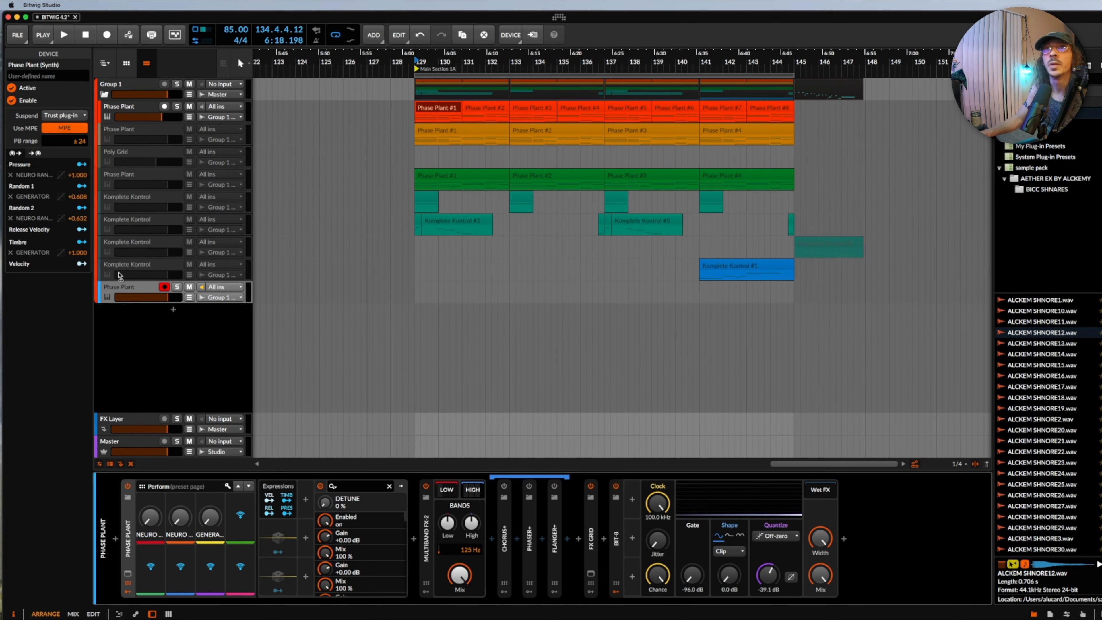
{"action": "left_click", "coordinate": [135, 290]}
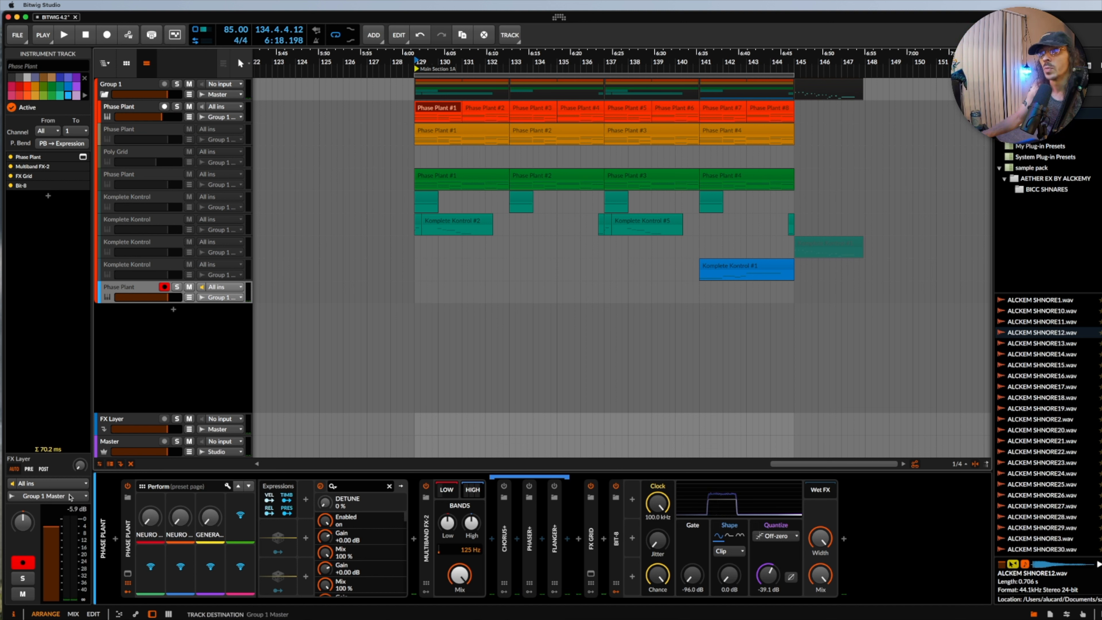
{"action": "left_click", "coordinate": [616, 487]}
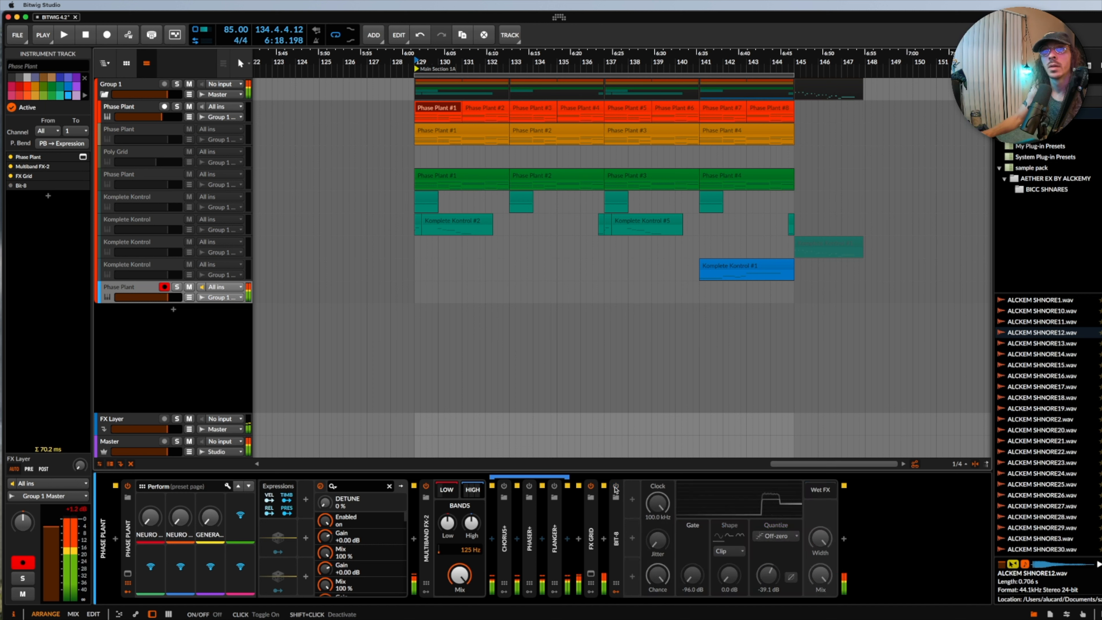
{"action": "left_click", "coordinate": [616, 487]}
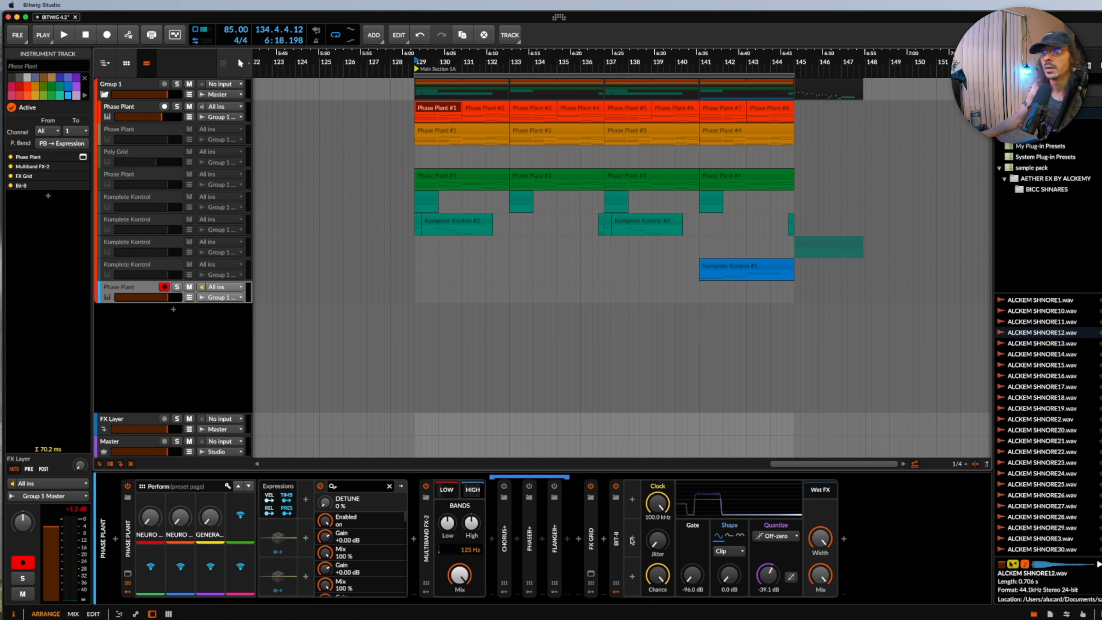
Delete the Bit-8 and FX Grid devices from the Phase Plant track's device chain
{"action": "left_click", "coordinate": [617, 522]}
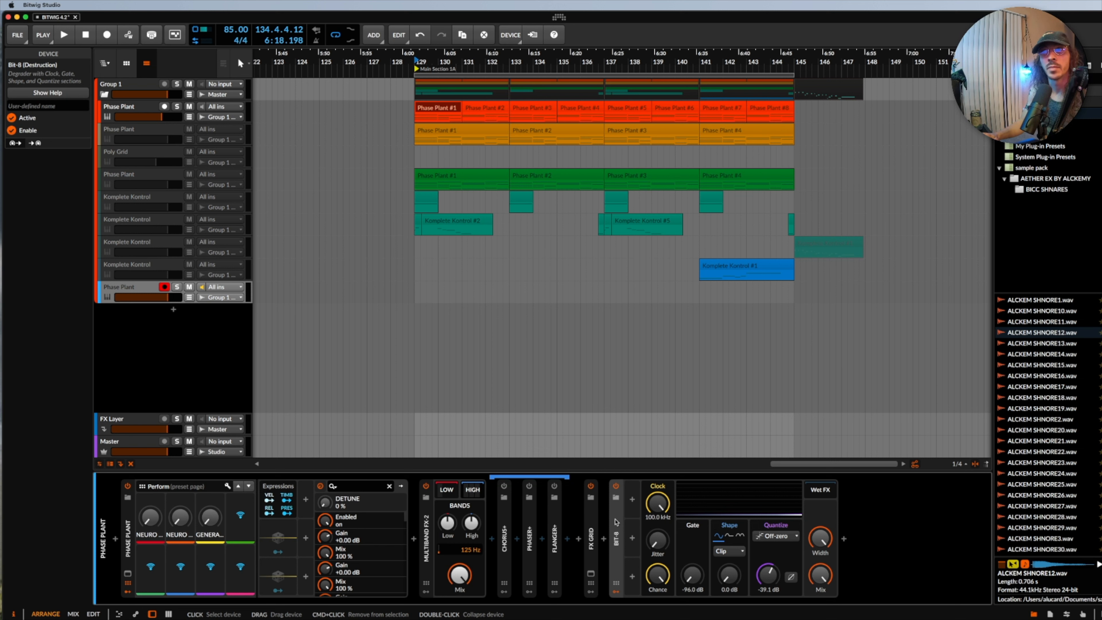
{"action": "key", "text": "Delete"}
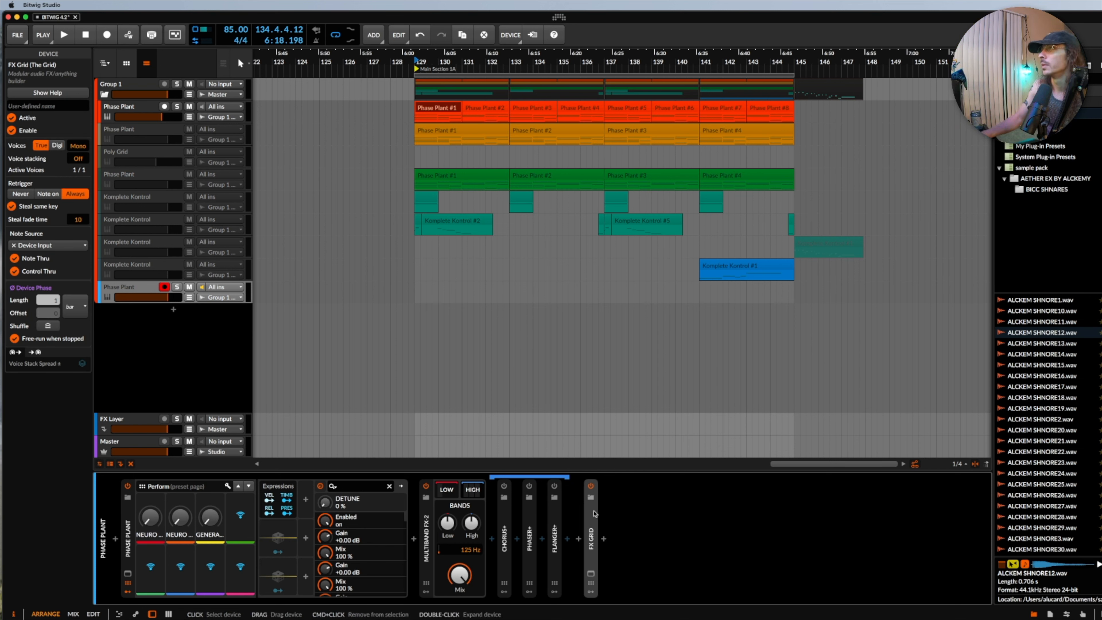
{"action": "key", "text": "Delete"}
Insert an Oscilloscope device at the end of the Phase Plant track's chain
{"action": "left_click", "coordinate": [578, 539]}
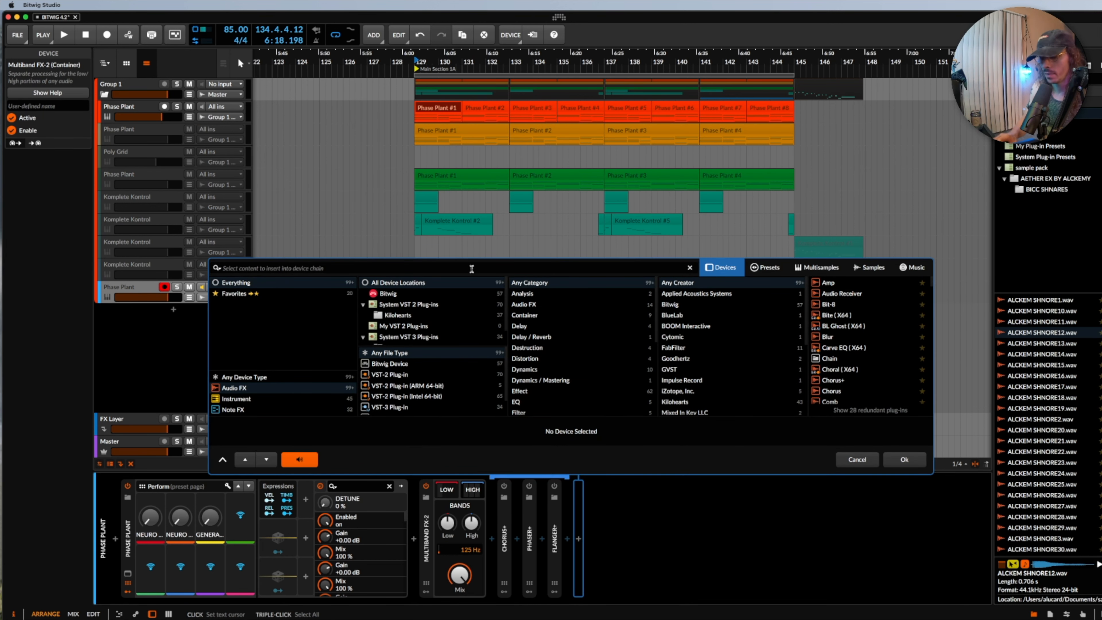
{"action": "type", "text": "OSC"}
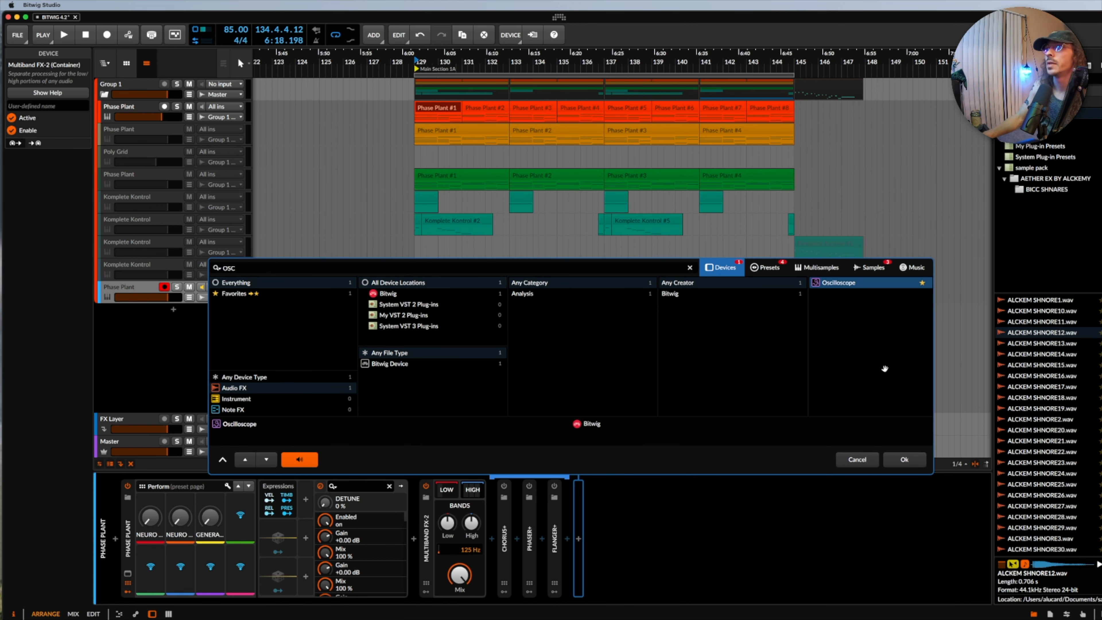
{"action": "left_click", "coordinate": [913, 462]}
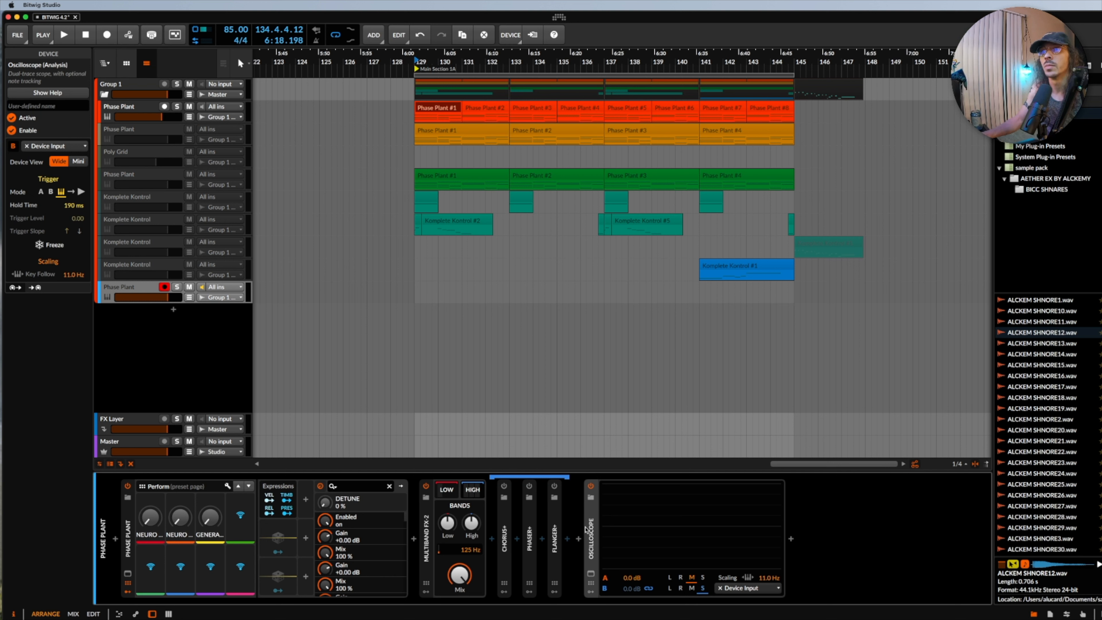
Collapse and re-expand the Oscilloscope, and switch its device view to Mini and back to Wide
{"action": "double_click", "coordinate": [588, 527]}
{"action": "double_click", "coordinate": [591, 525]}
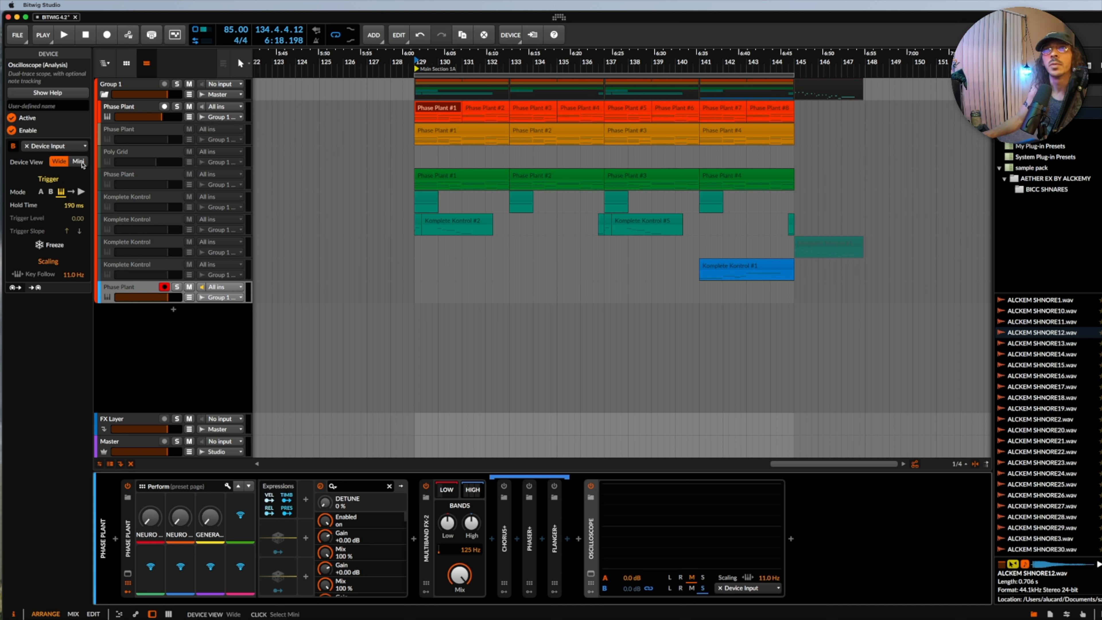
{"action": "left_click", "coordinate": [82, 162]}
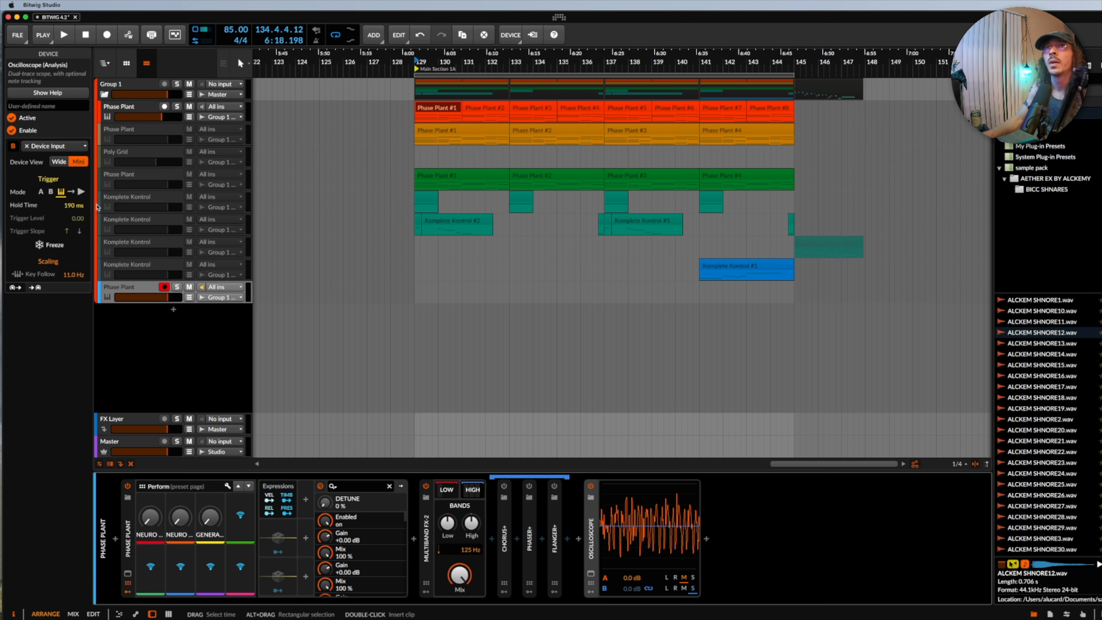
{"action": "left_click", "coordinate": [59, 162]}
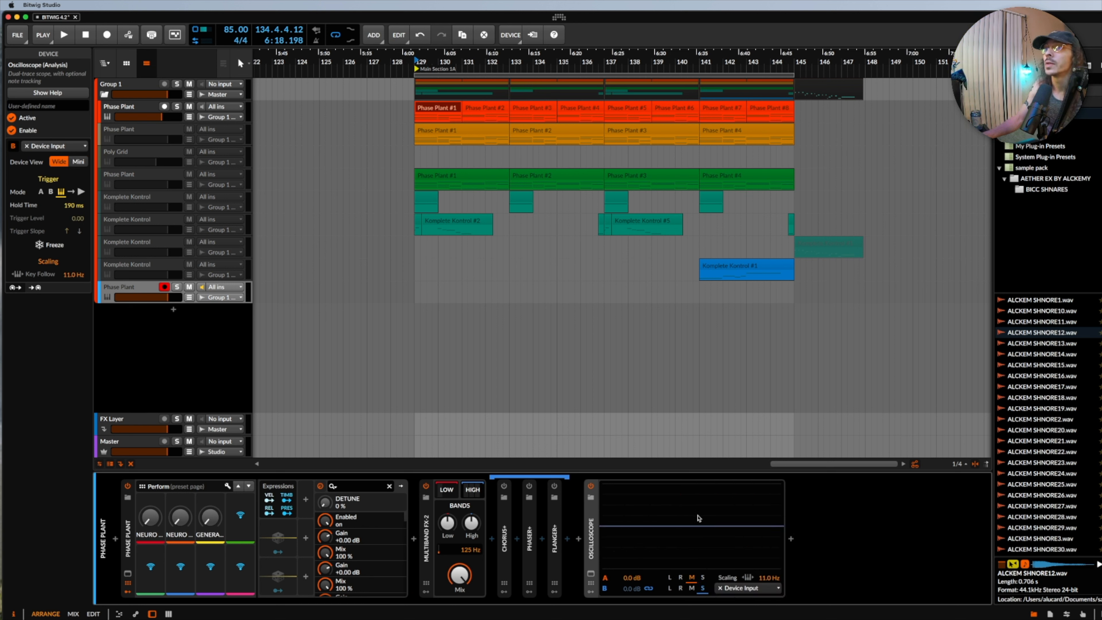
Show the Oscilloscope's expanded display in a separate window, shrink it and move it clear of the track list
{"action": "left_click", "coordinate": [590, 573]}
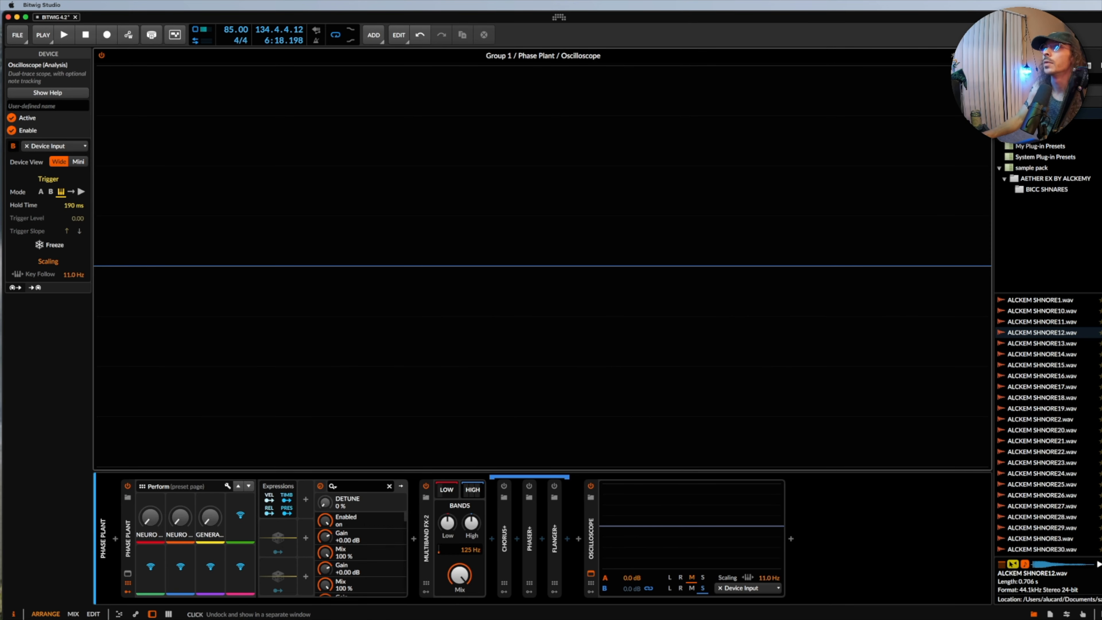
{"action": "left_click", "coordinate": [957, 55]}
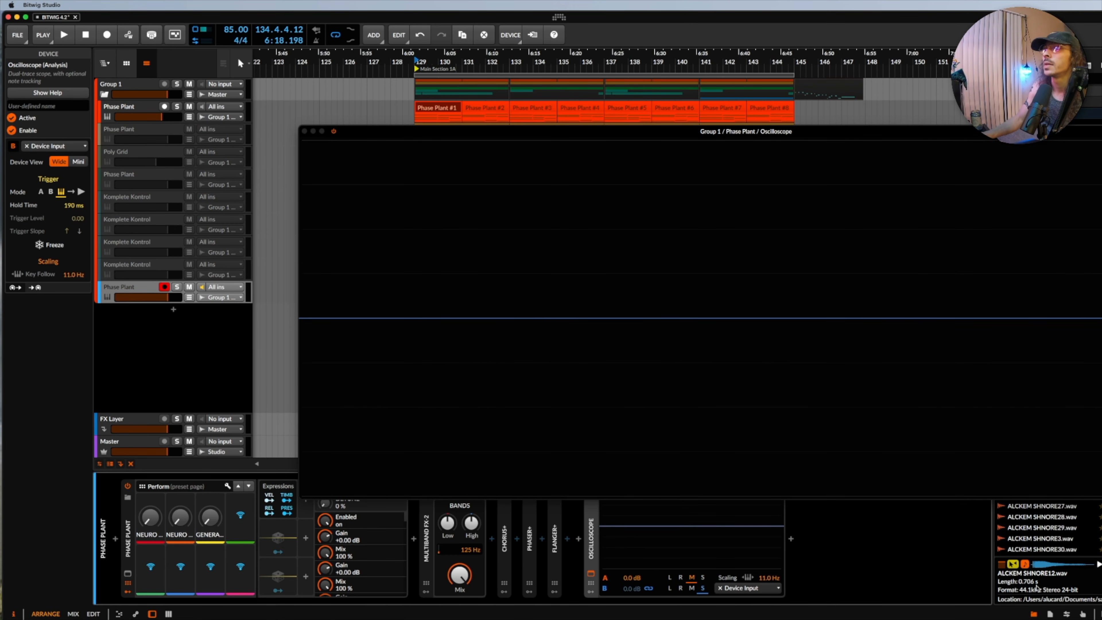
{"action": "left_click_drag", "start_coordinate": [1101, 499], "coordinate": [970, 400]}
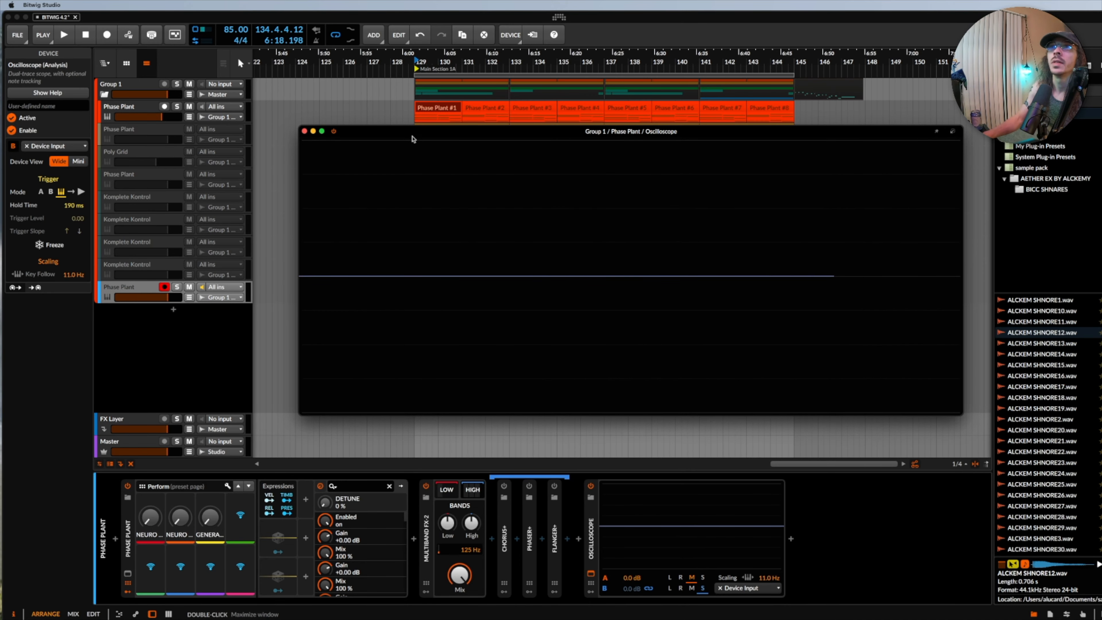
{"action": "left_click_drag", "start_coordinate": [411, 134], "coordinate": [564, 24]}
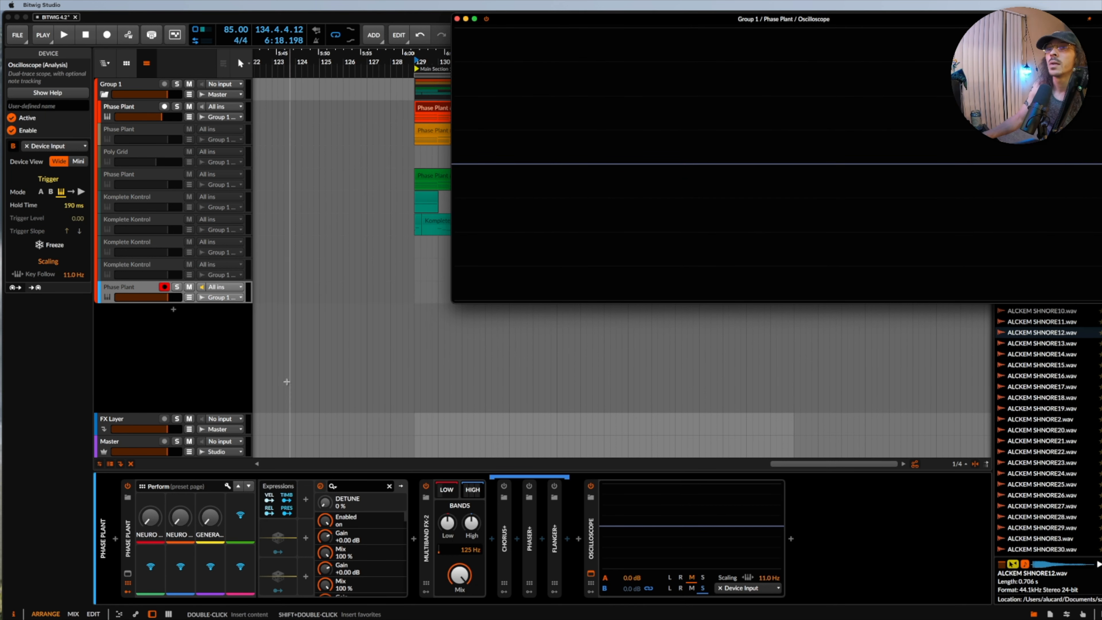
Select a Komplete Kontrol track and Group 1, and return to the last Phase Plant track with the Oscilloscope window open
{"action": "left_click", "coordinate": [144, 229]}
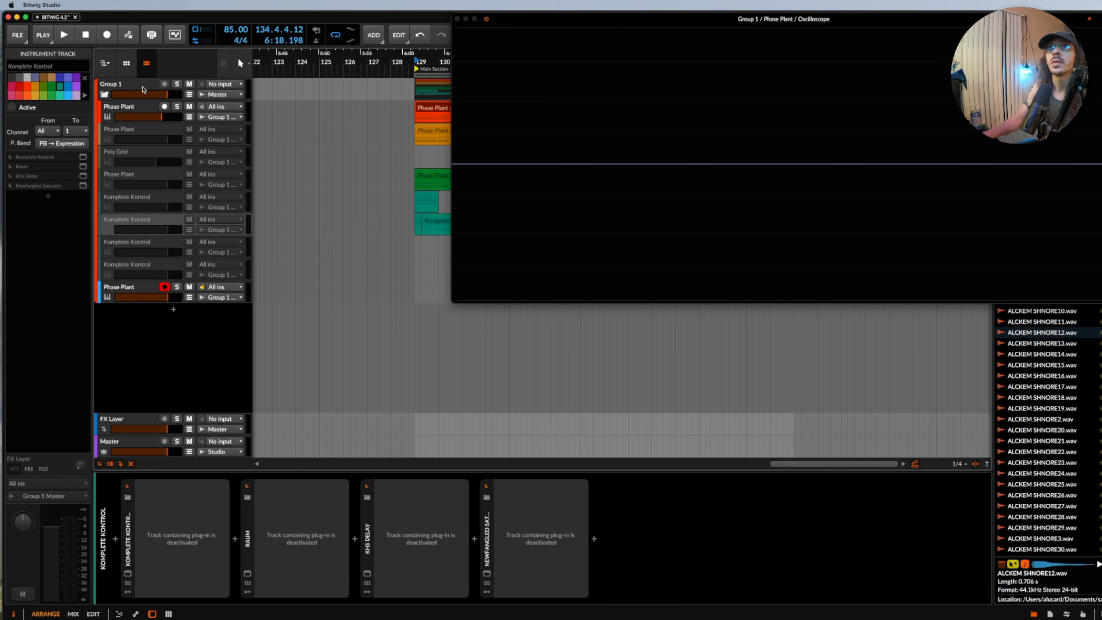
{"action": "left_click", "coordinate": [141, 88]}
{"action": "left_click", "coordinate": [133, 287]}
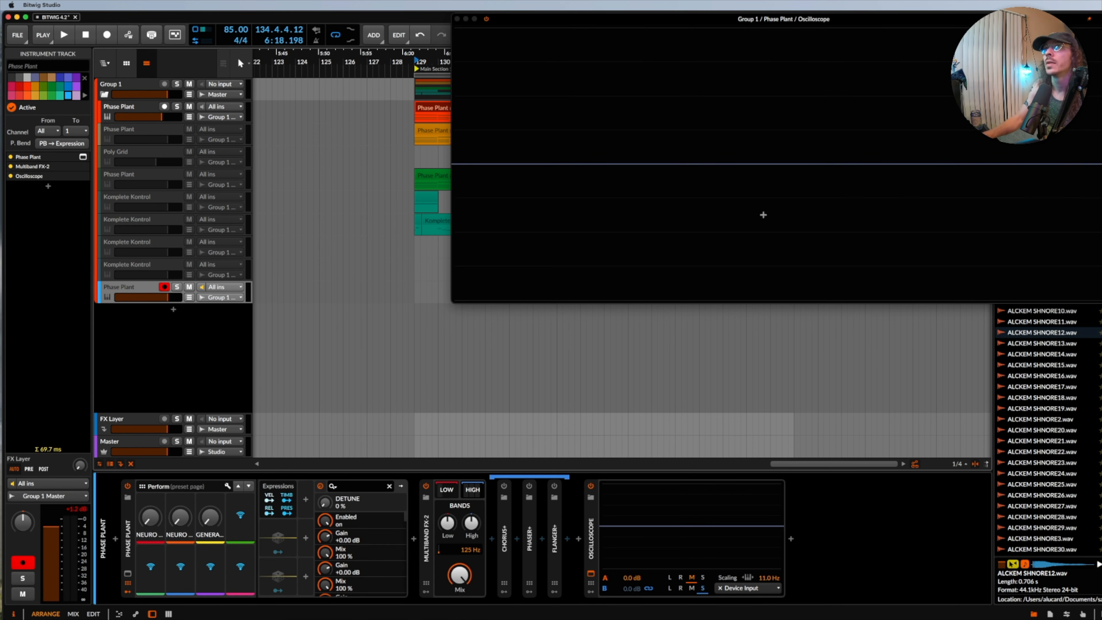
Shrink the Oscilloscope window further, reposition it just above the device chain and close it
{"action": "left_click_drag", "start_coordinate": [451, 302], "coordinate": [715, 165]}
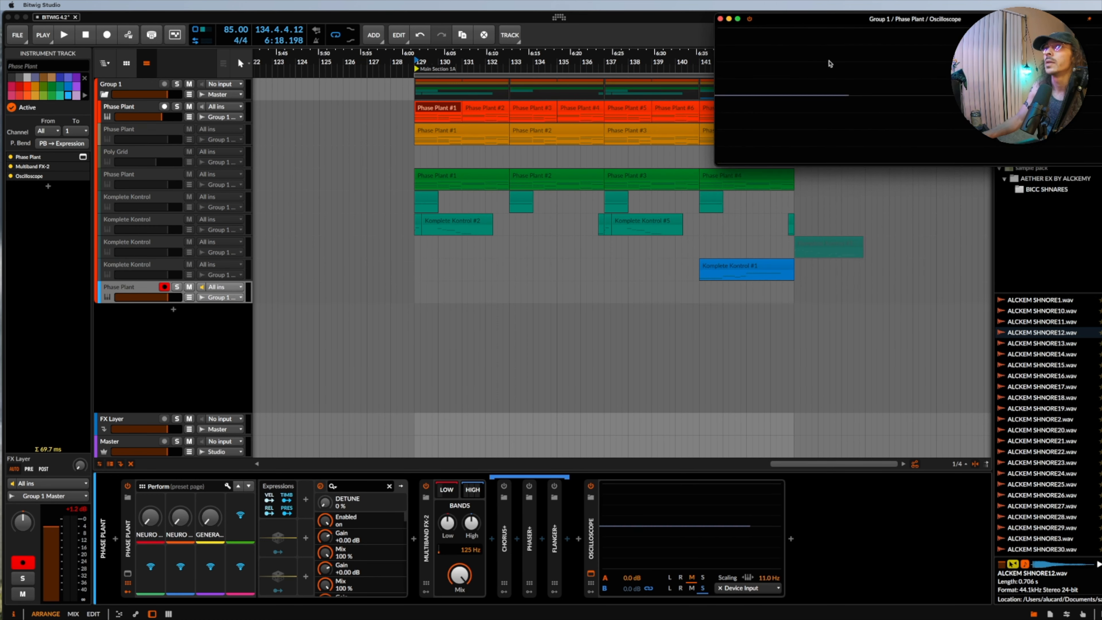
{"action": "left_click_drag", "start_coordinate": [820, 19], "coordinate": [821, 330]}
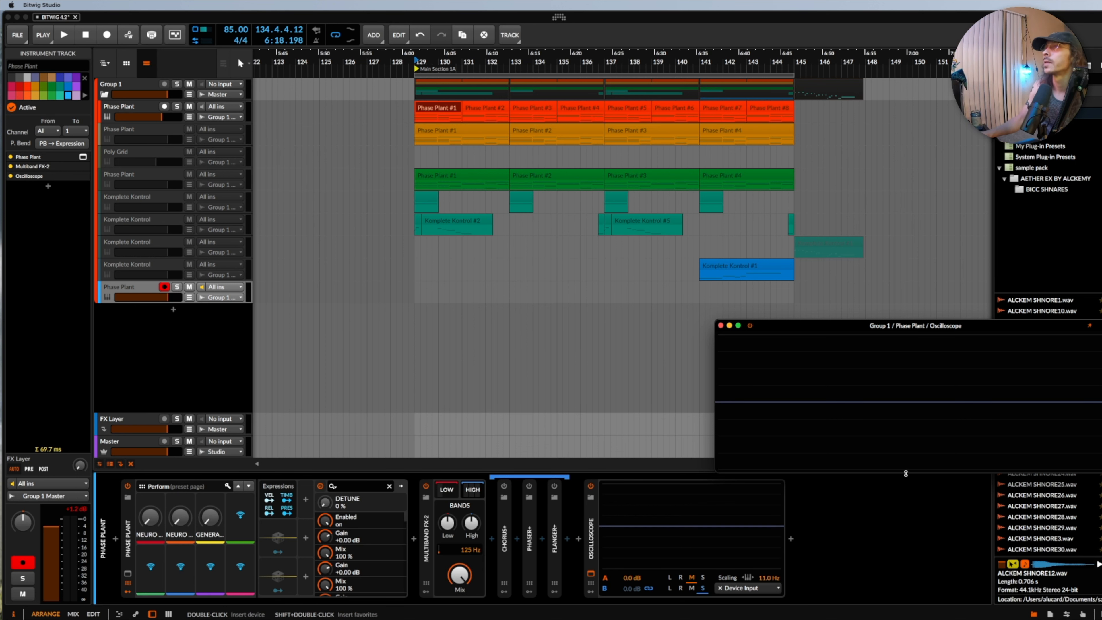
{"action": "left_click", "coordinate": [720, 325]}
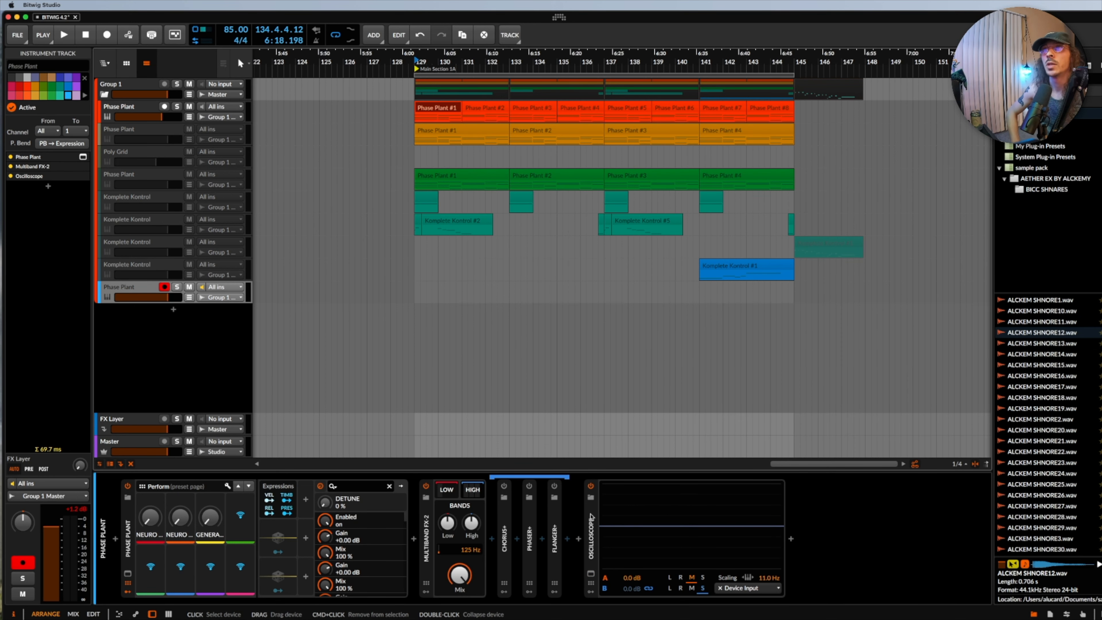